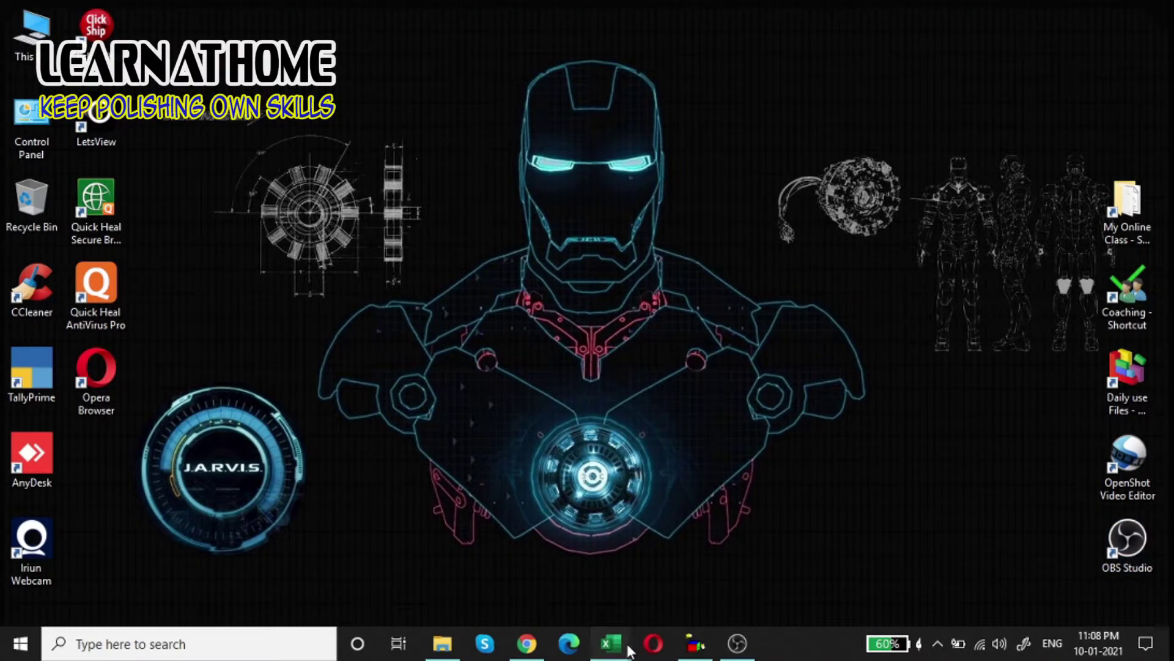
# Open the LAH Tutorial 1.xlsx workbook in Excel from the taskbar
pyautogui.moveTo(610, 643)
pyautogui.click(511, 566)
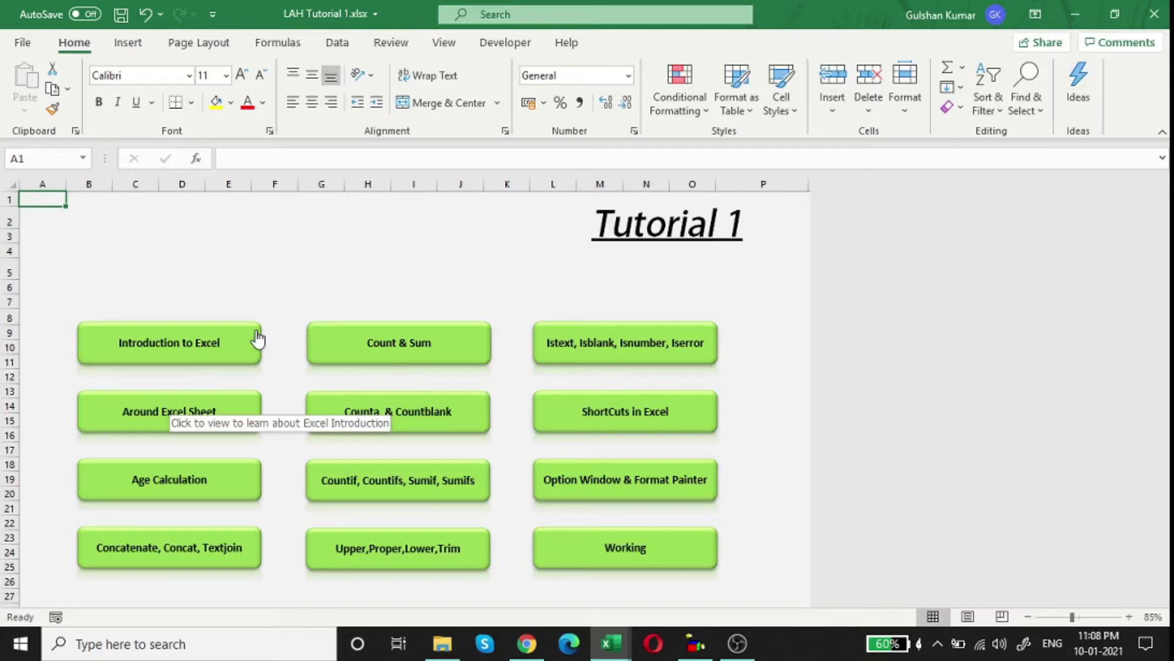
# Go to the Around Excel Sheet lesson and scroll through its annotated diagram
pyautogui.click(207, 411)
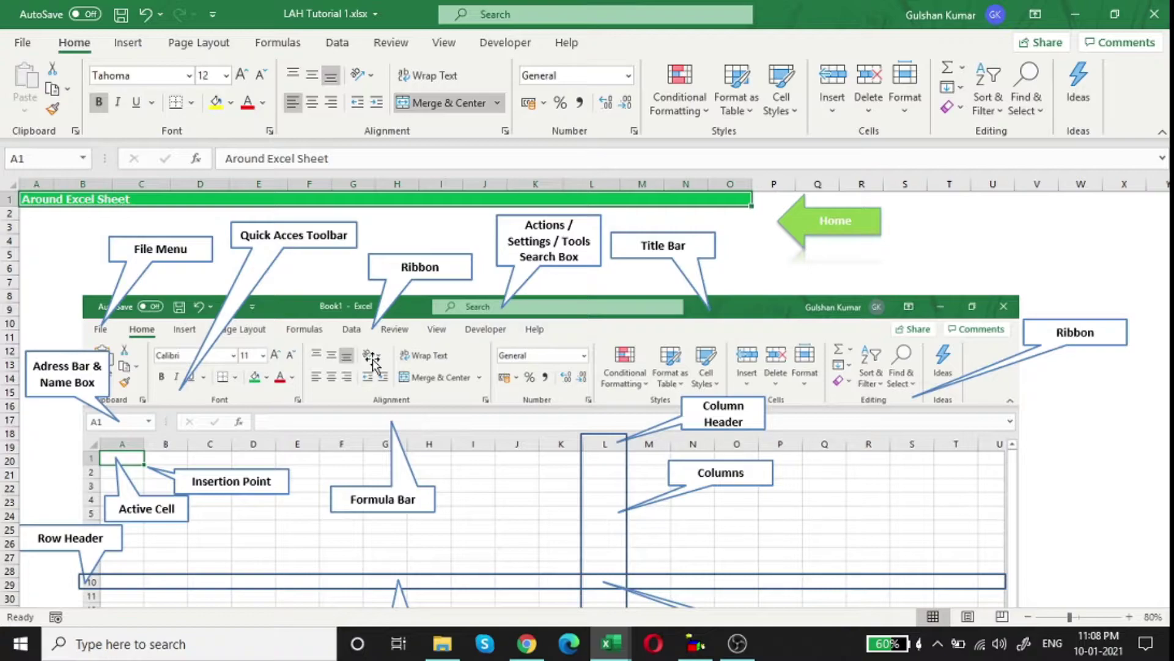
pyautogui.scroll(-1, 469, 355)
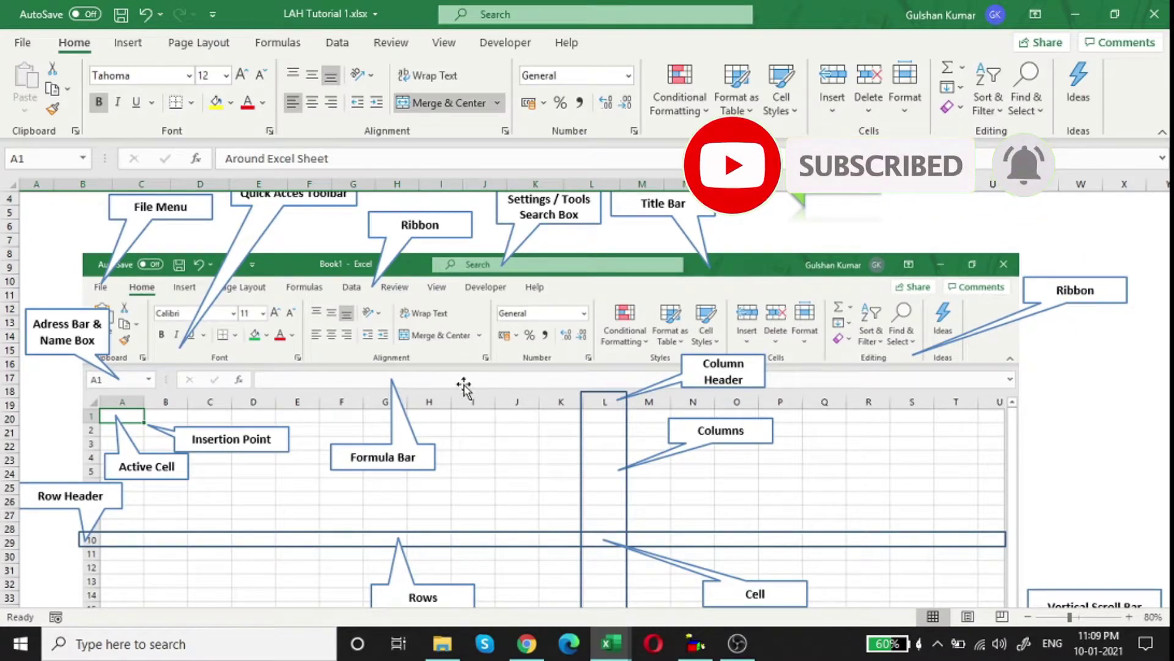
pyautogui.scroll(1, 464, 385)
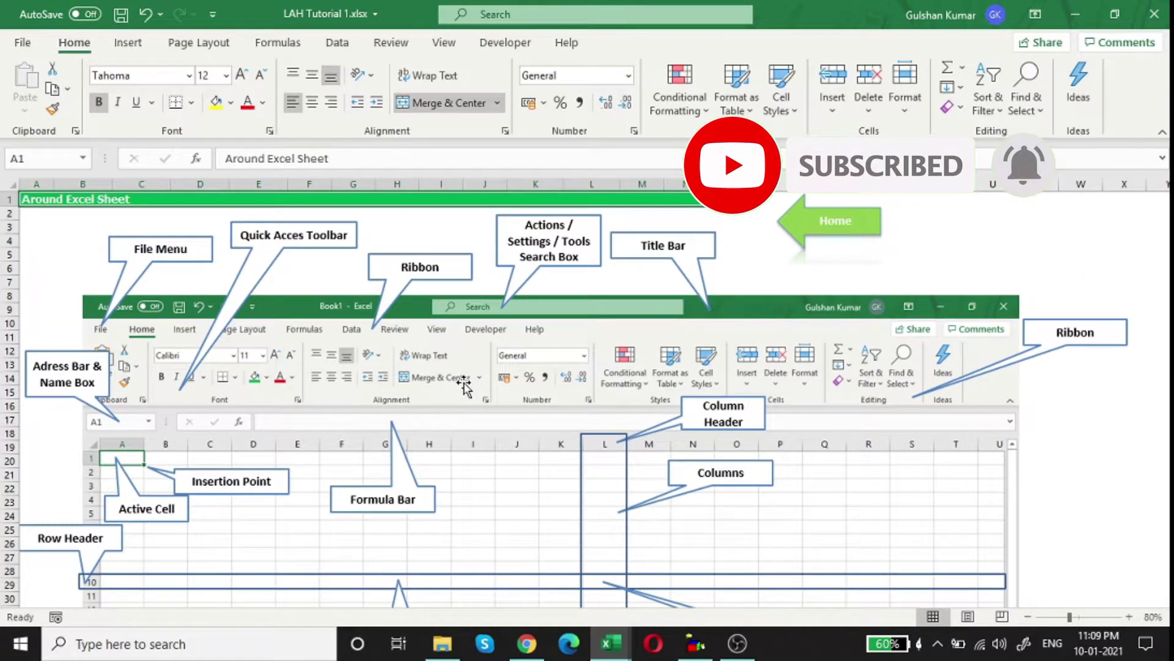
# Demonstrate the formula bar and cell selection, ending on empty cell W4
pyautogui.click(414, 161)
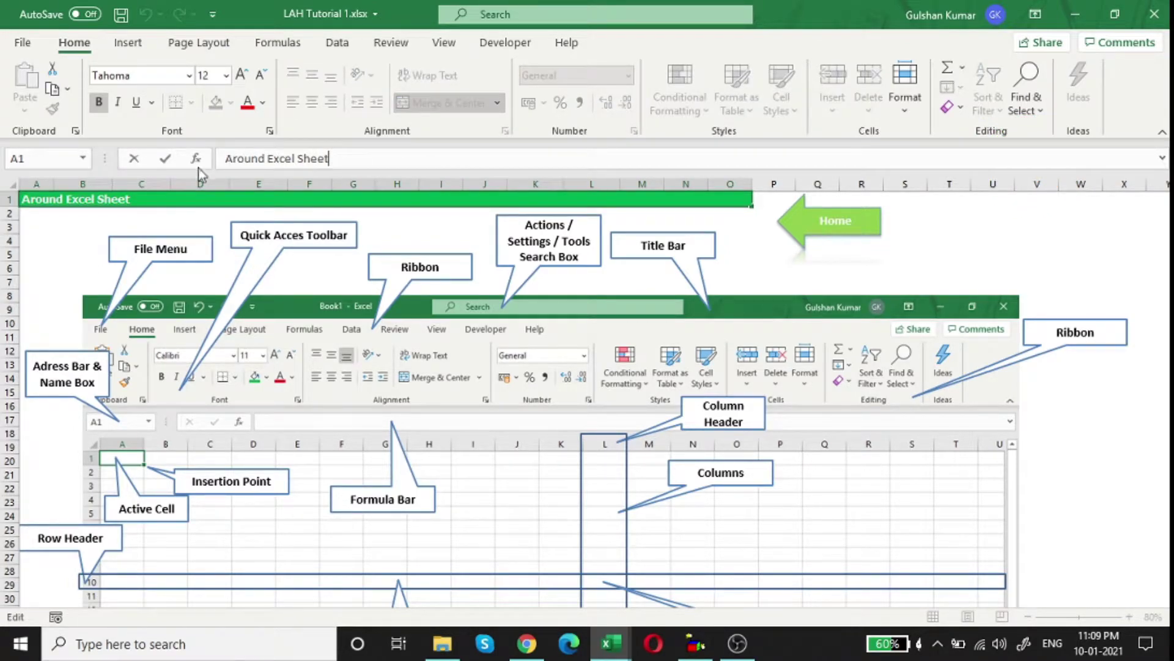
pyautogui.press('Escape')
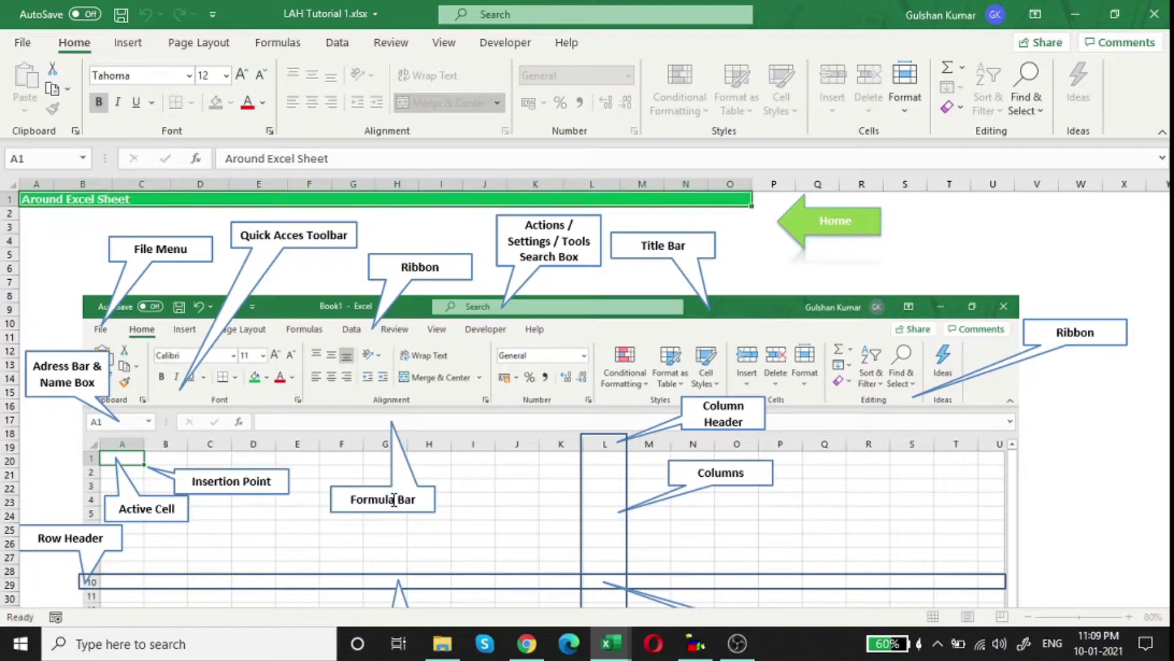
pyautogui.doubleClick(393, 500)
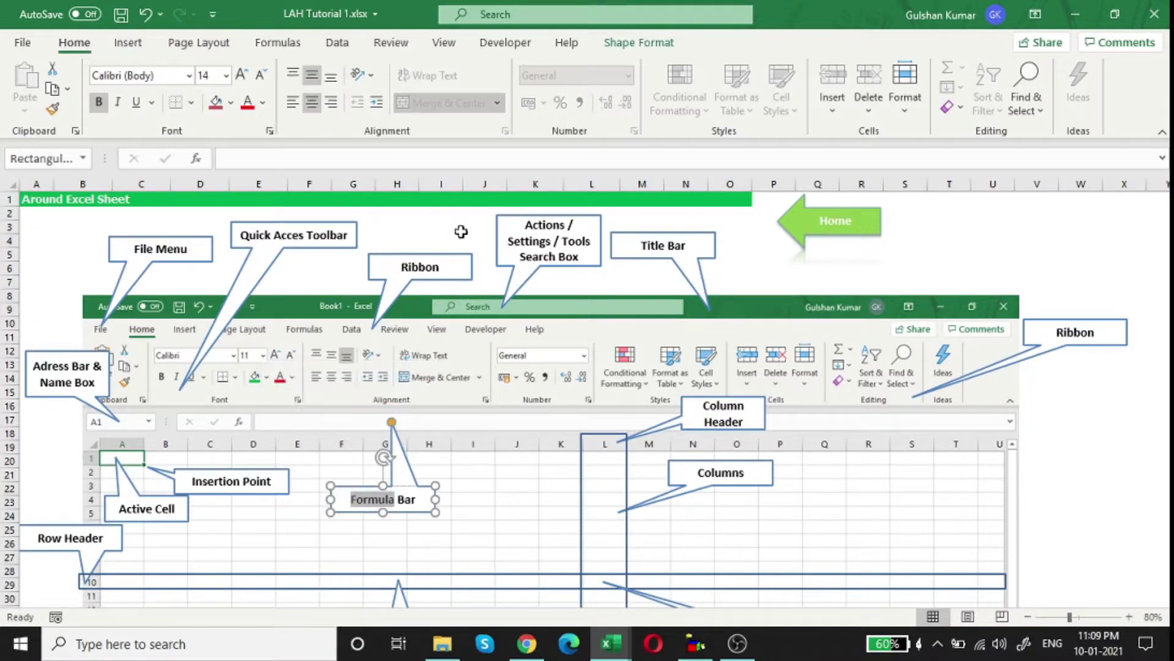
pyautogui.click(1064, 214)
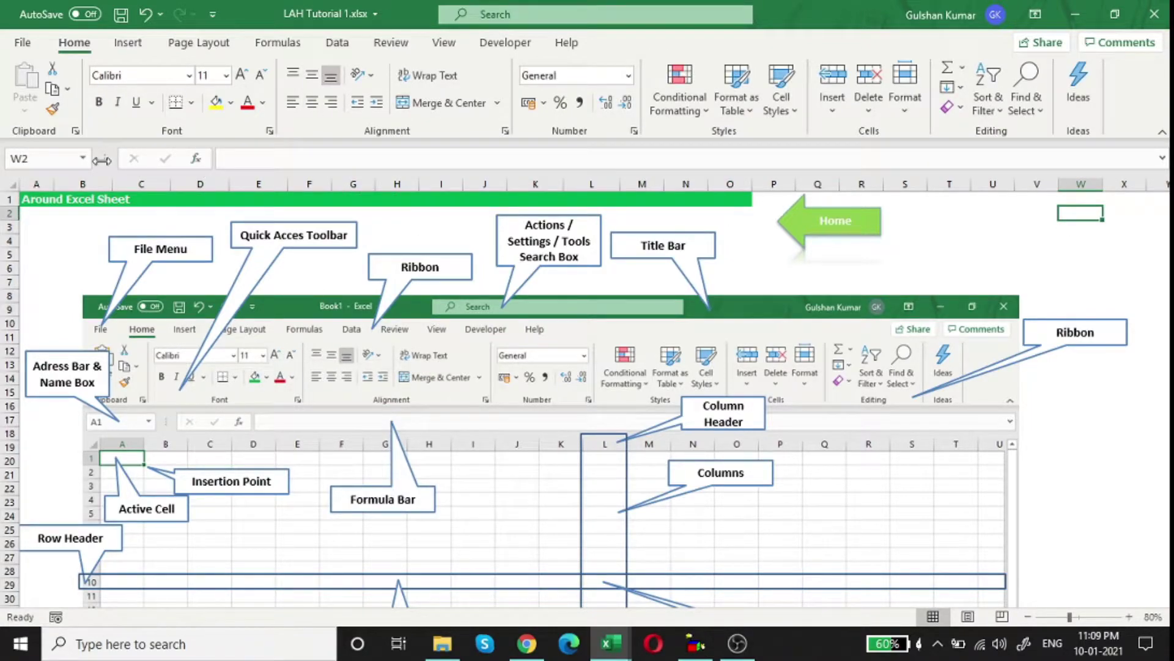
pyautogui.click(238, 158)
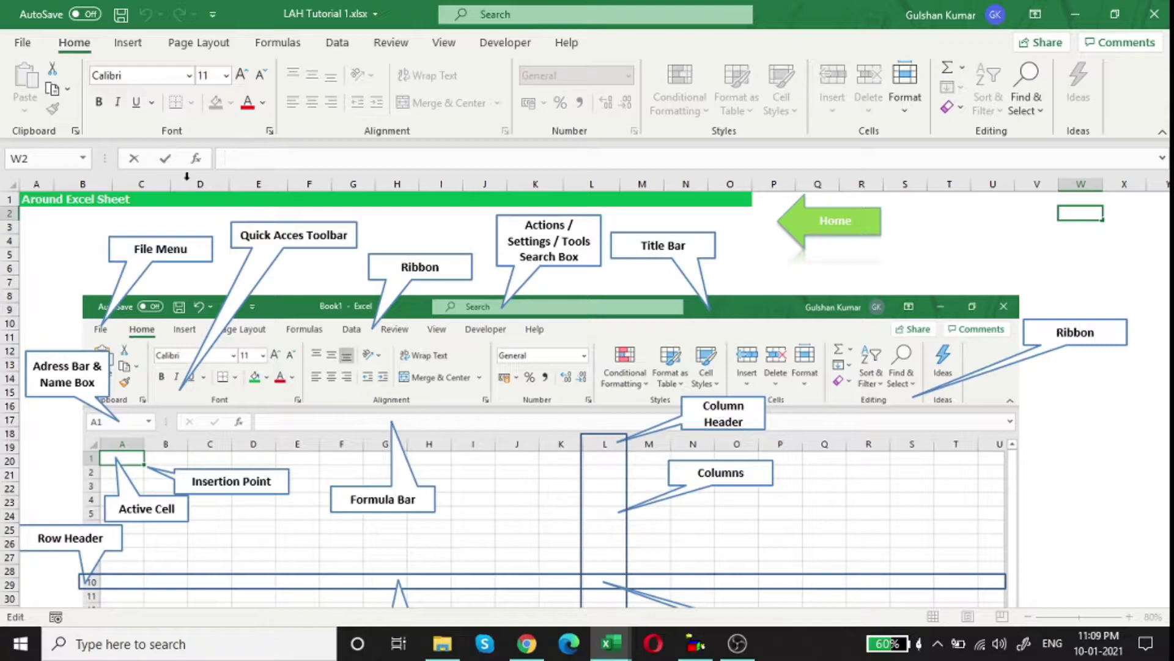
pyautogui.click(998, 245)
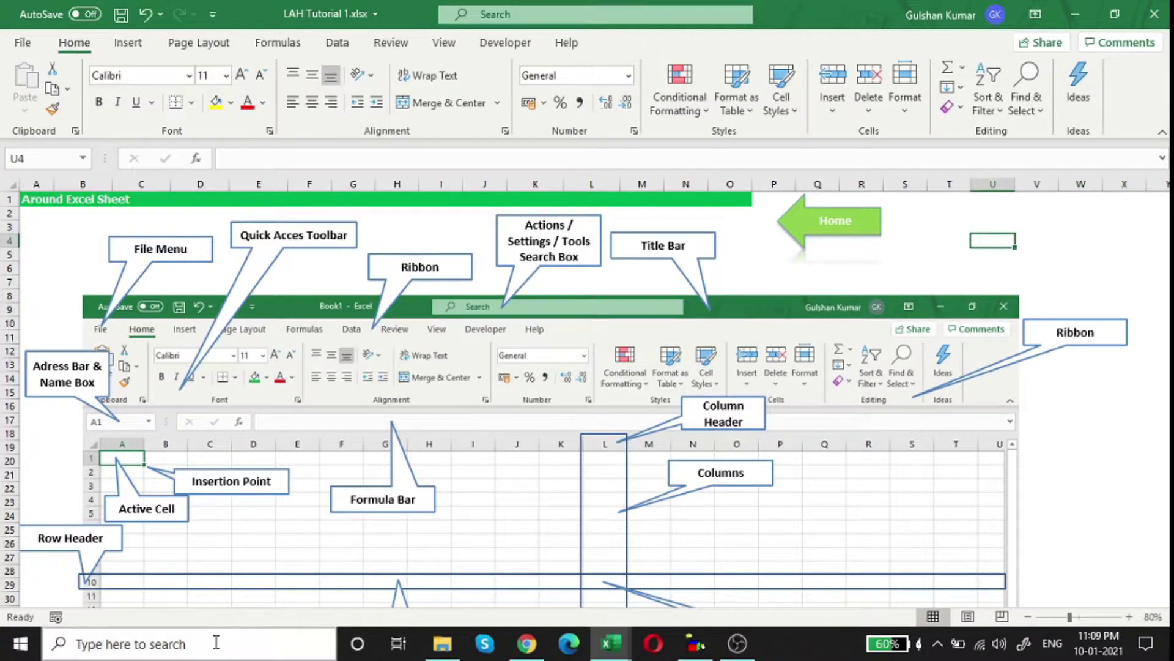
pyautogui.click(1080, 236)
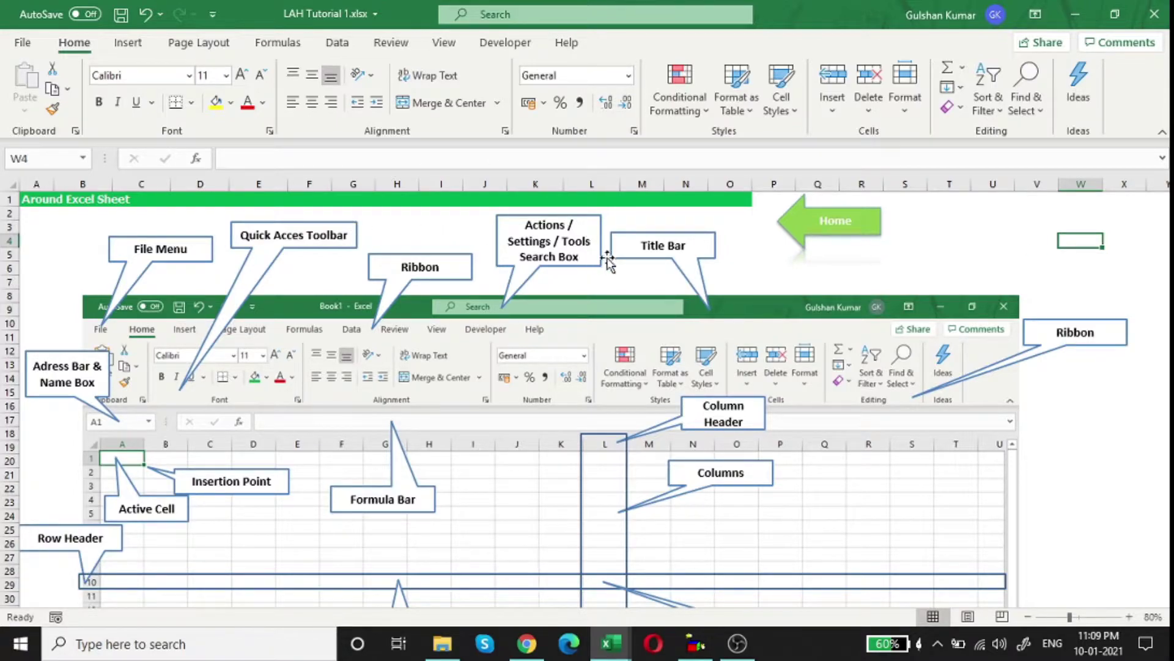
# Enter sample text 'jhjfdskb' into cell W4
pyautogui.click(315, 164)
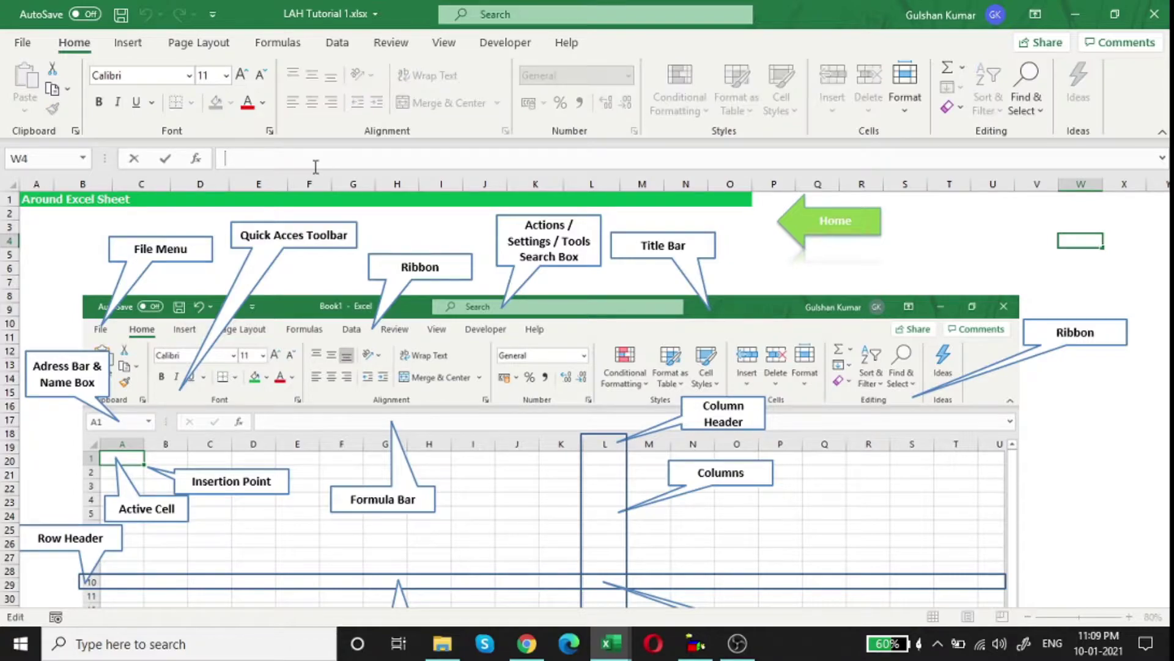
pyautogui.write('jhjfdskb')
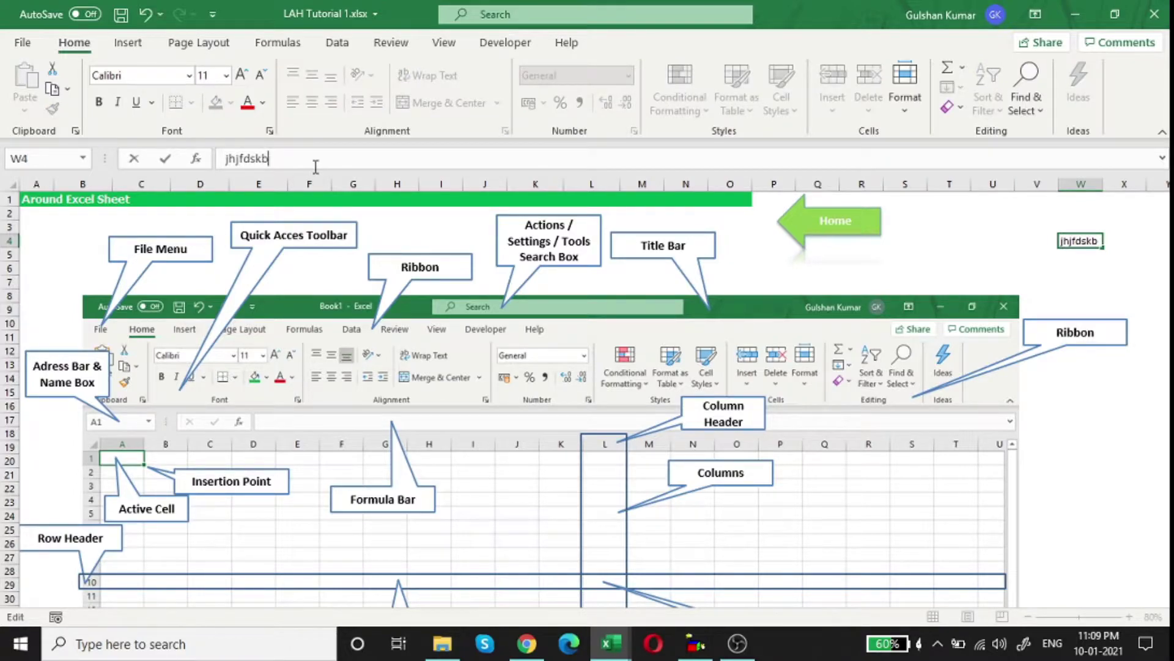
pyautogui.press('Return')
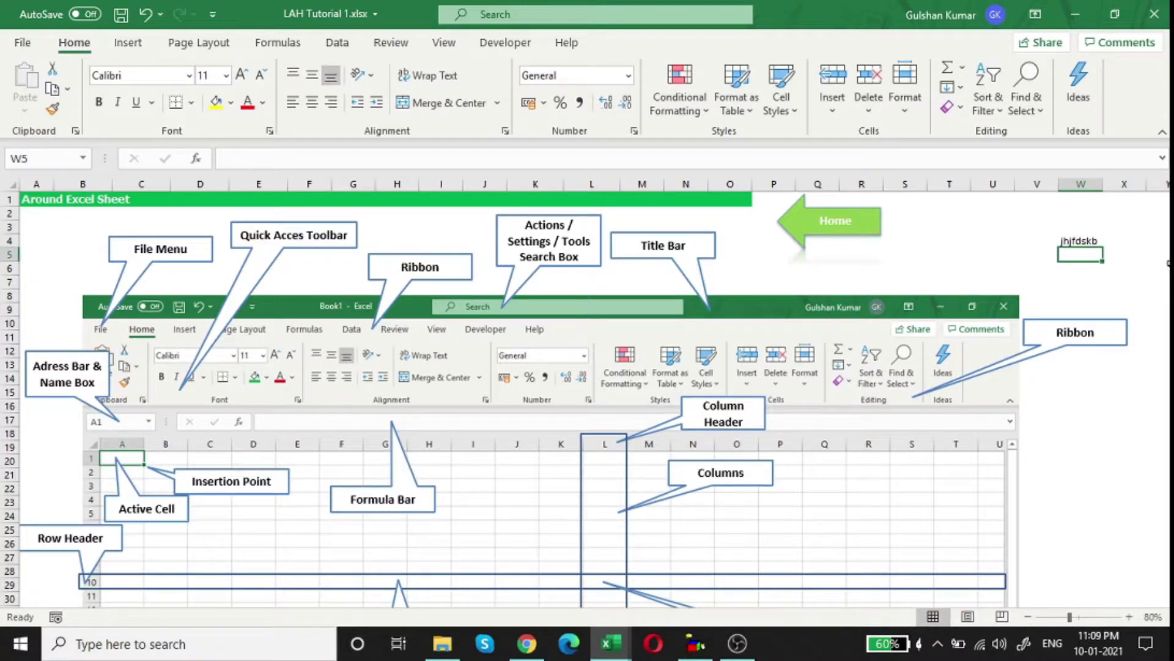
pyautogui.press('Up')
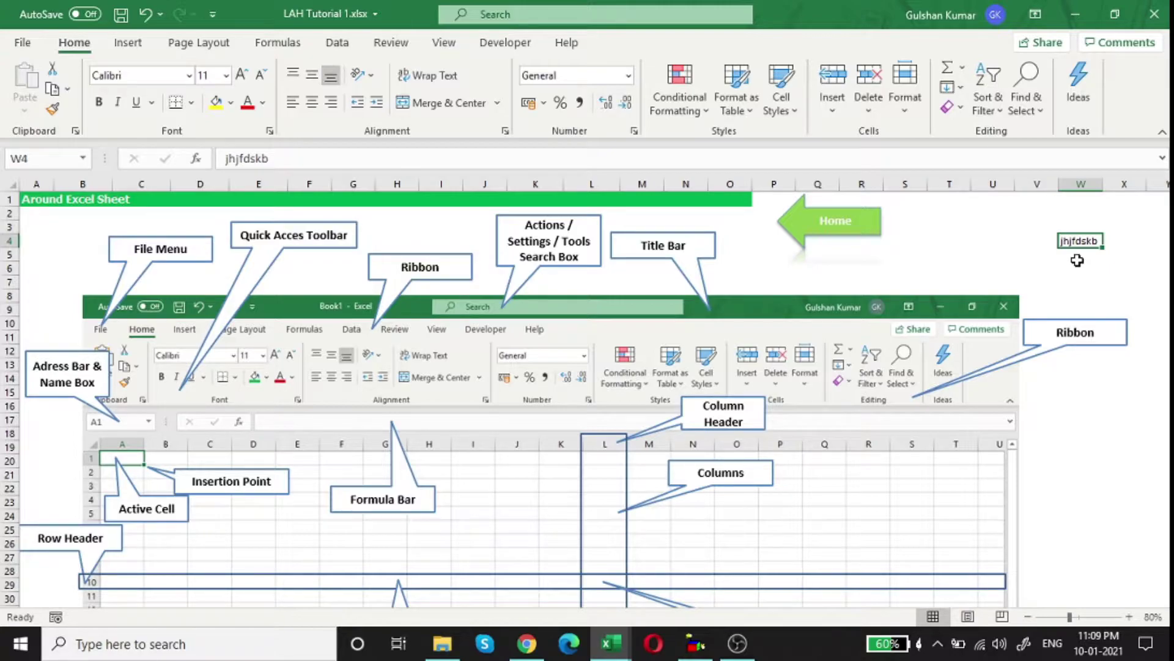
# Replace W4 with =SUM(2,3) so it shows 5, then review the formula
pyautogui.write('=')
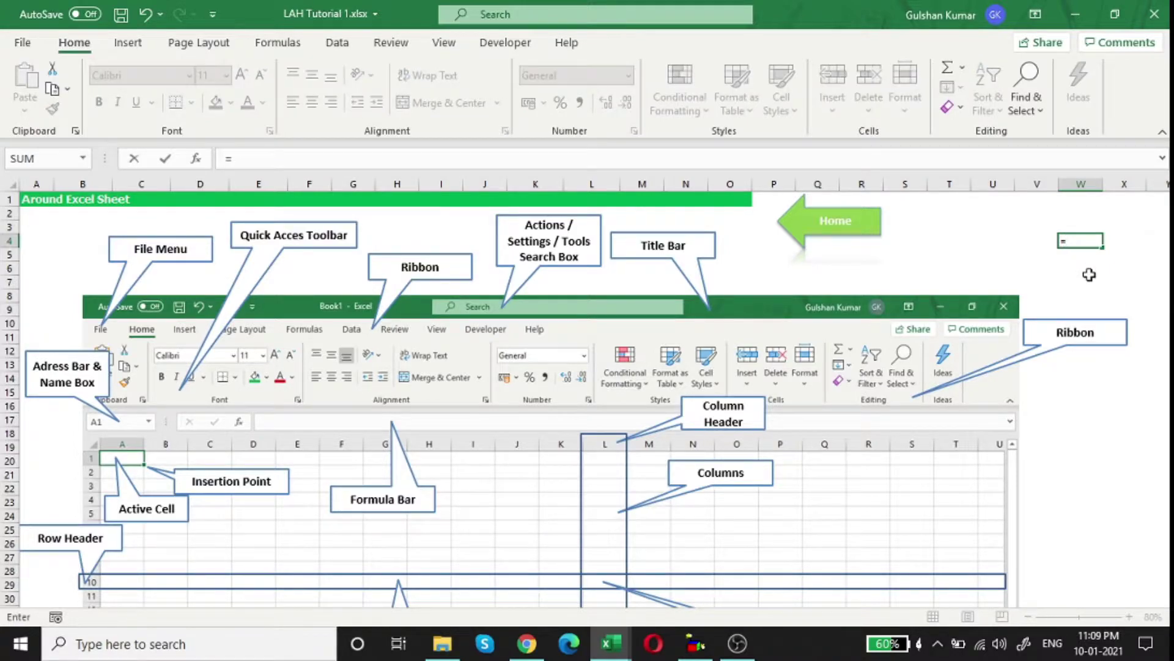
pyautogui.write('sum')
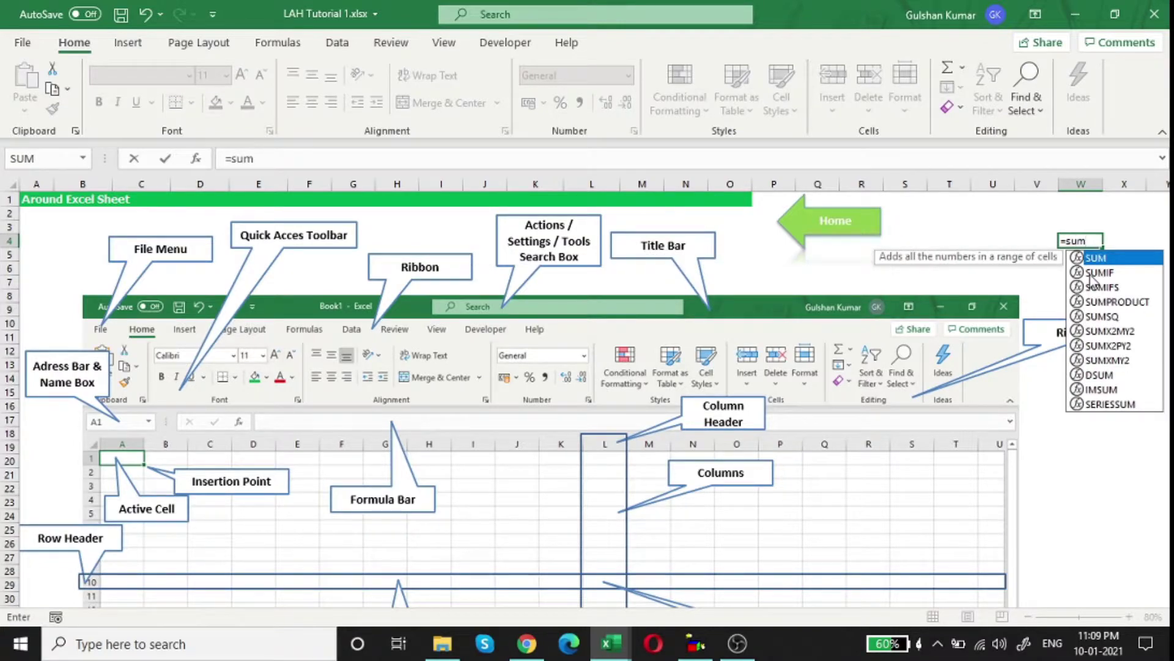
pyautogui.write('(')
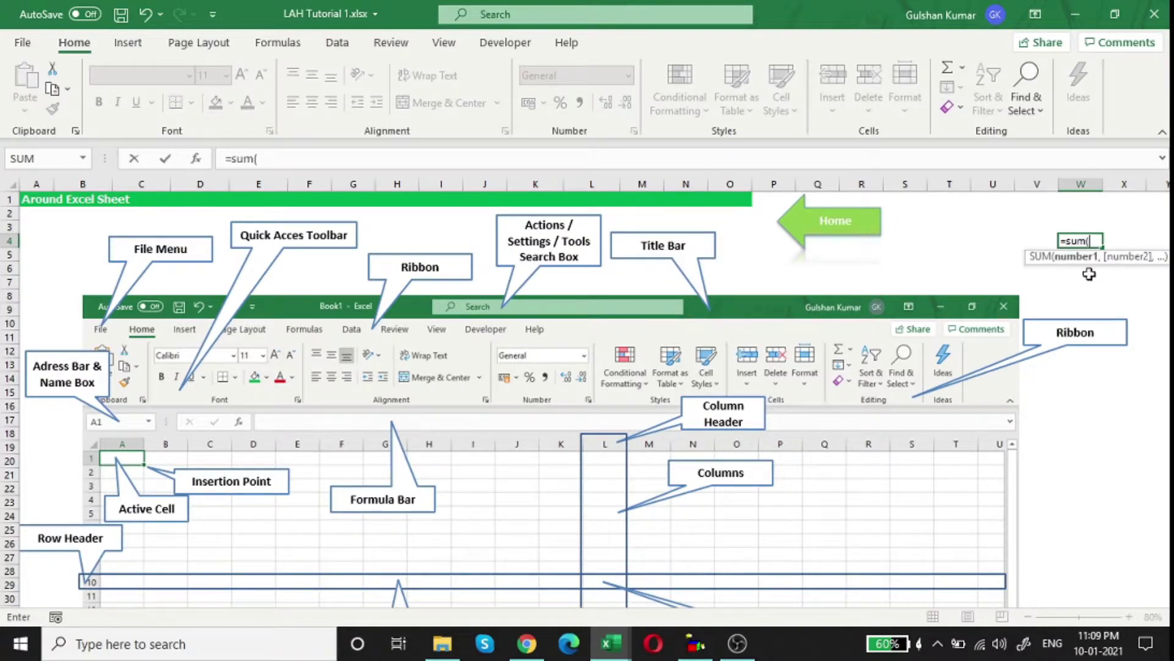
pyautogui.write('2,3')
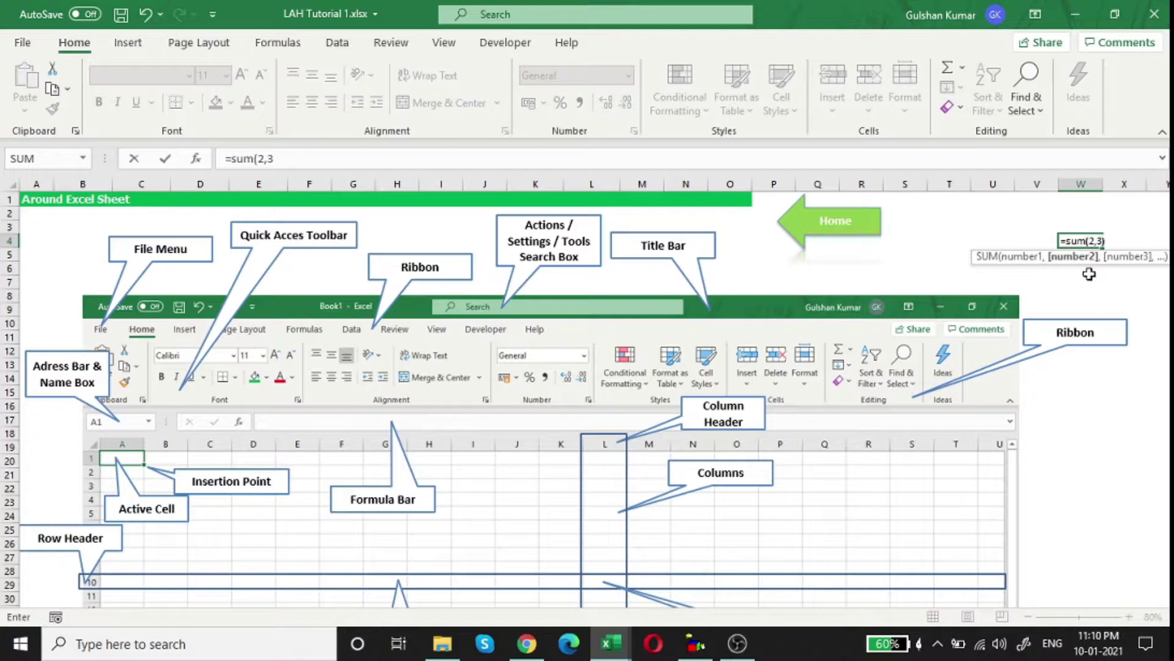
pyautogui.write(')')
pyautogui.press('Return')
pyautogui.press('Up')
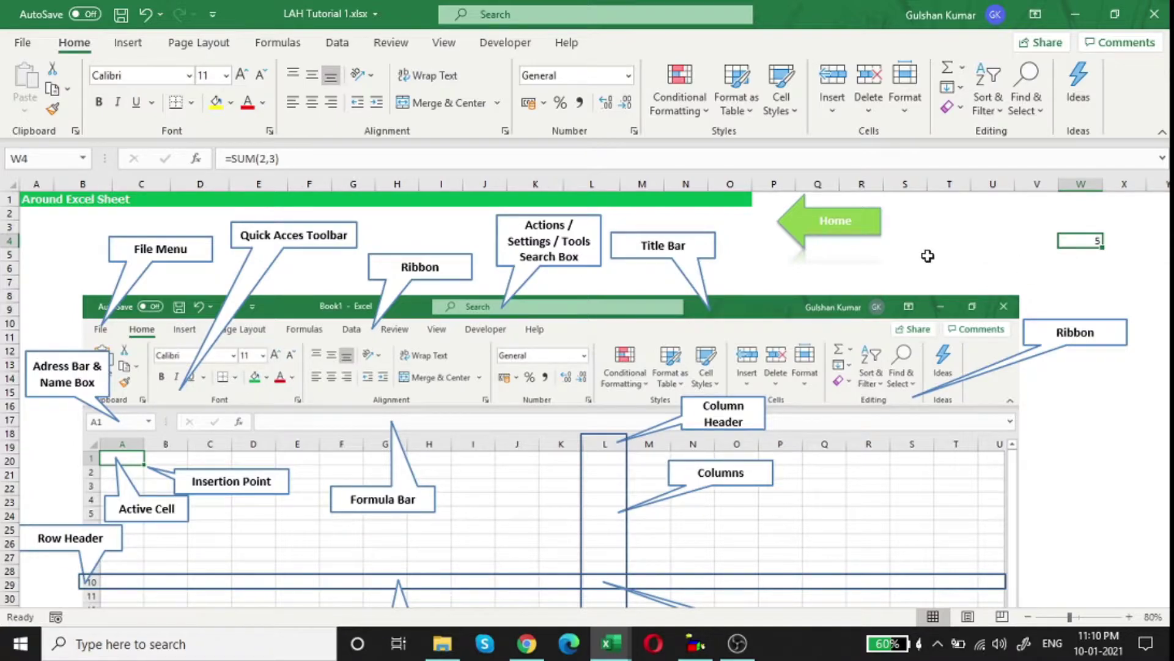
pyautogui.click(359, 162)
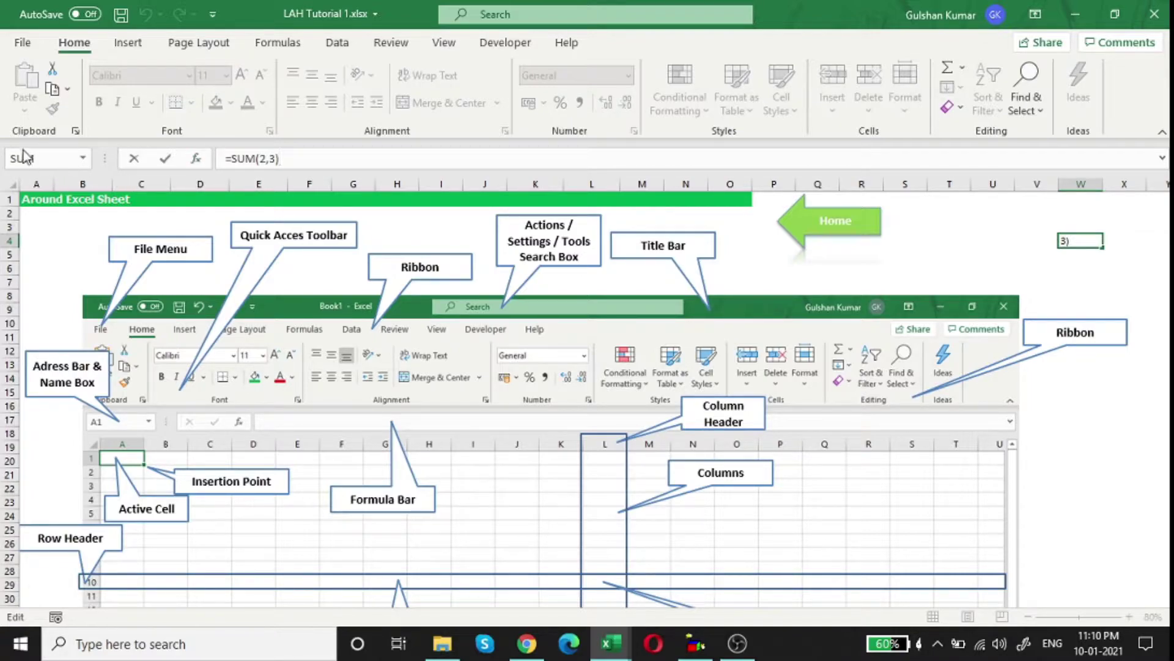
pyautogui.click(1093, 284)
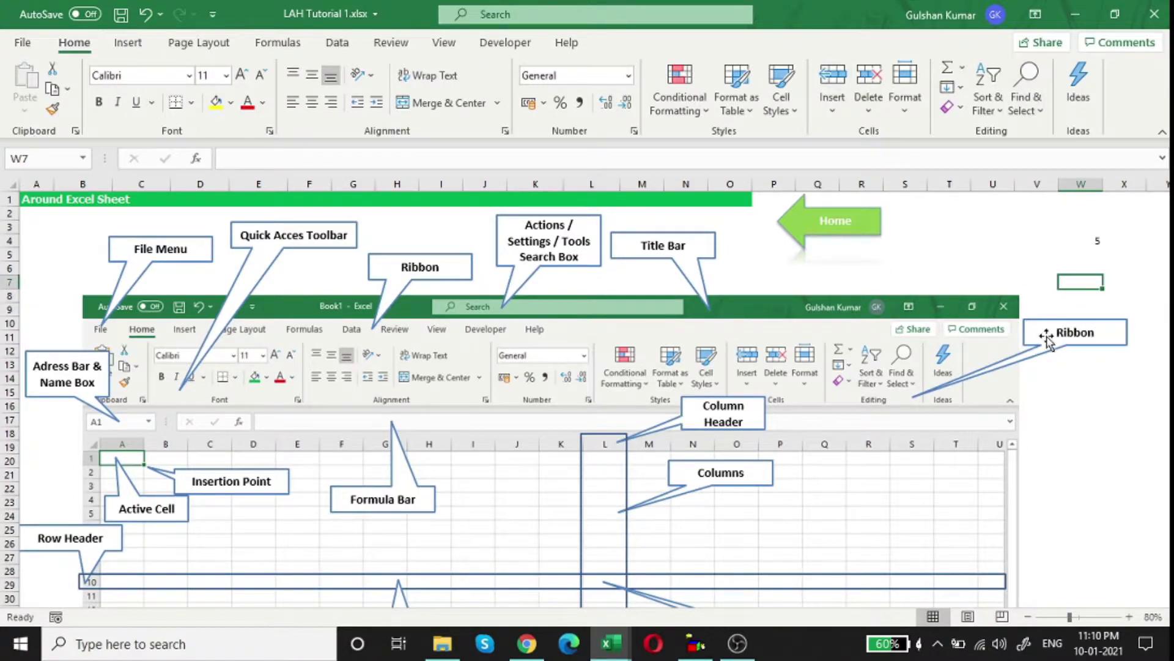
# Scroll through the Around Excel Sheet lesson, then go back to the Tutorial 1 menu
pyautogui.scroll(-1, 948, 370)
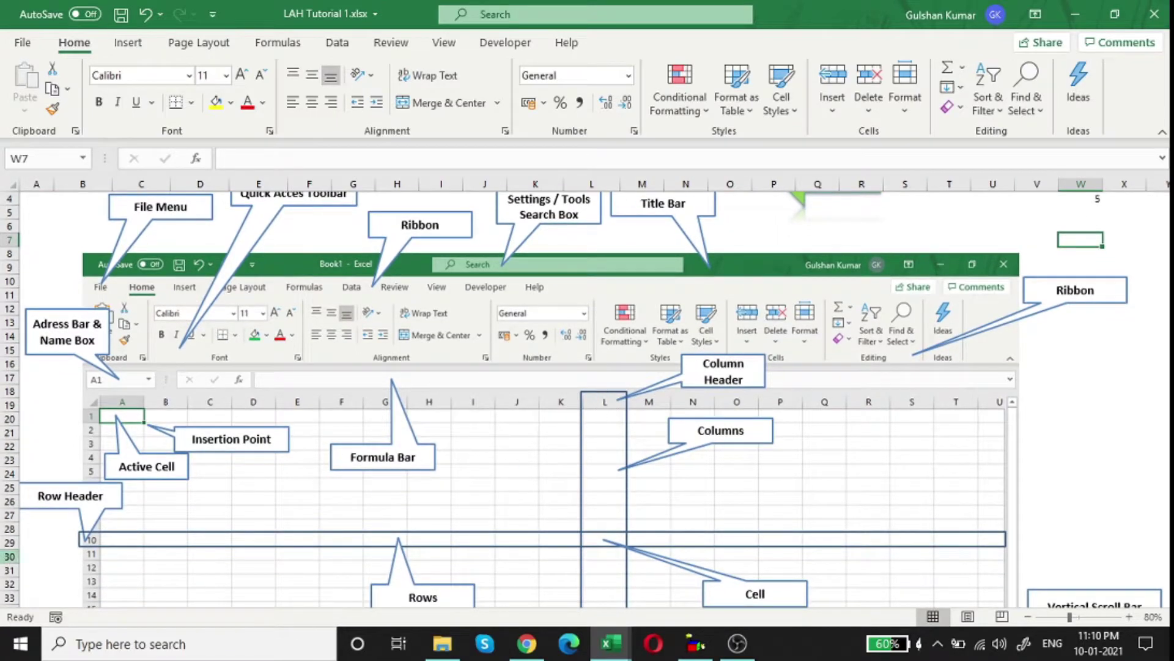
pyautogui.scroll(-4, 337, 501)
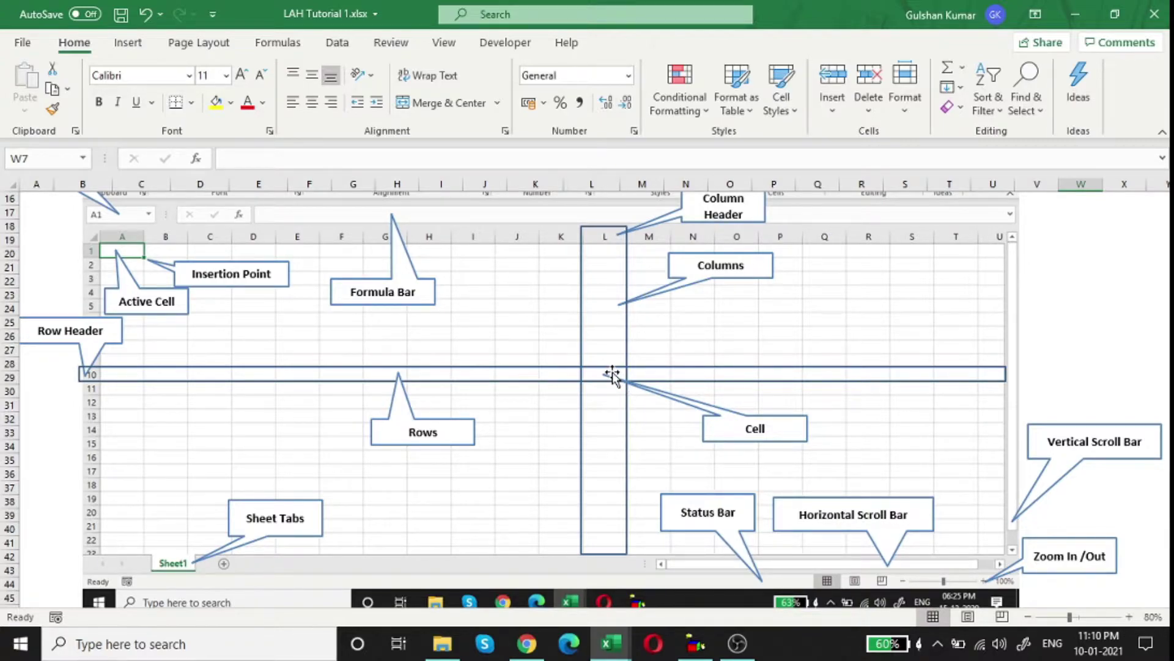
pyautogui.scroll(-2, 604, 420)
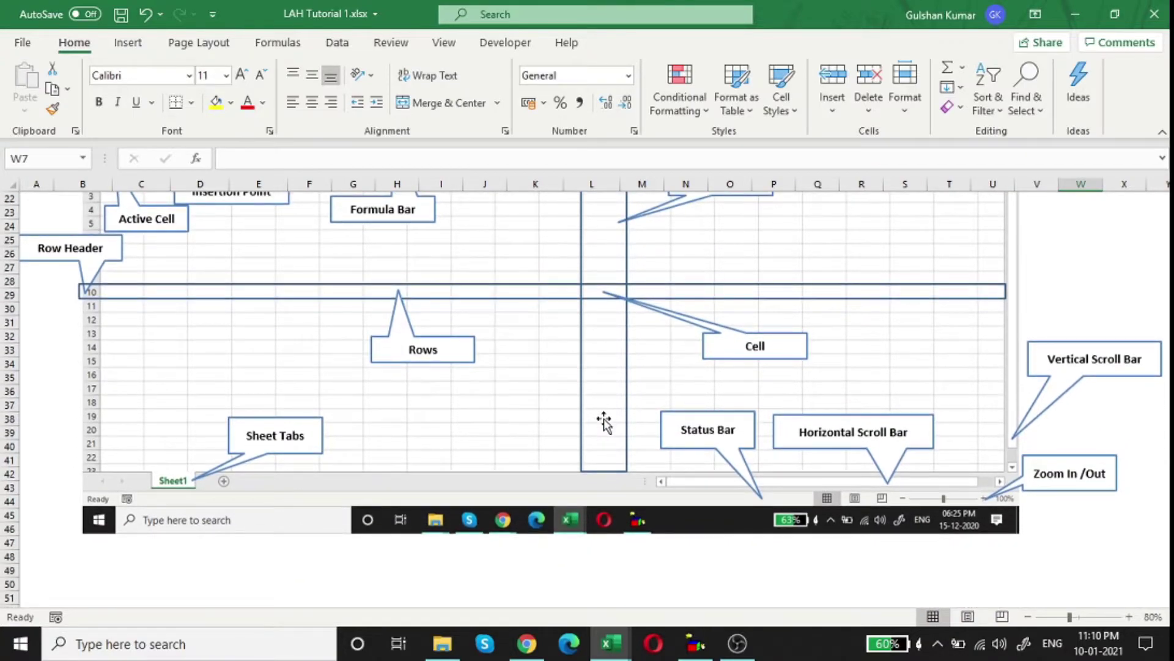
pyautogui.scroll(-1, 604, 421)
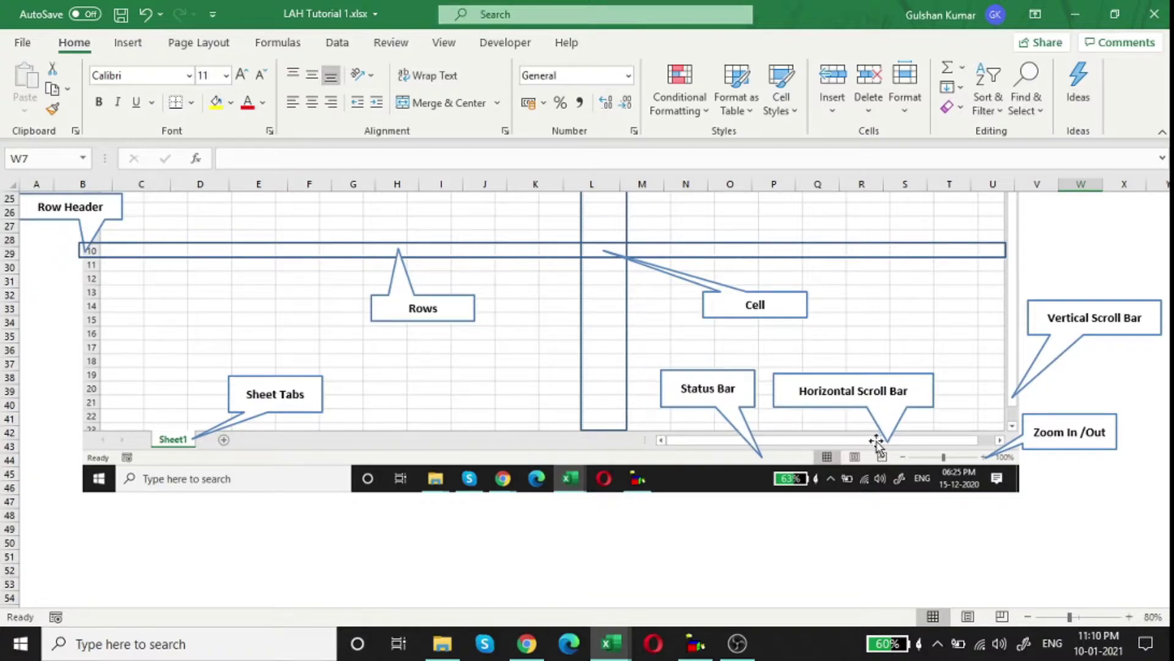
pyautogui.scroll(1, 355, 471)
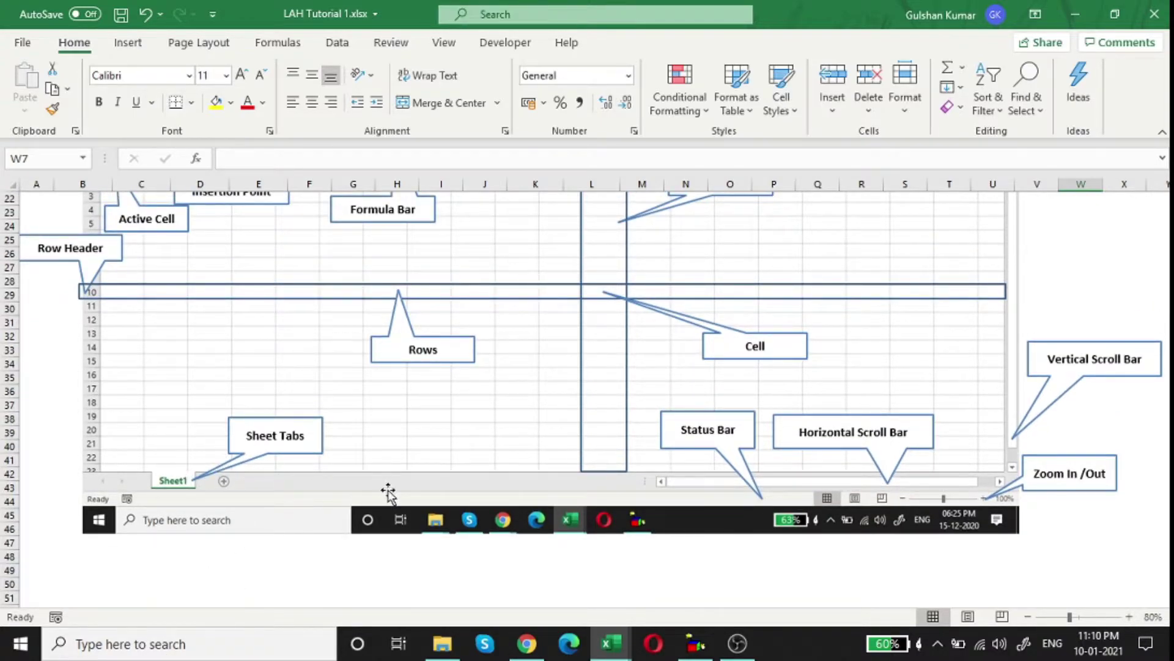
pyautogui.scroll(7, 637, 521)
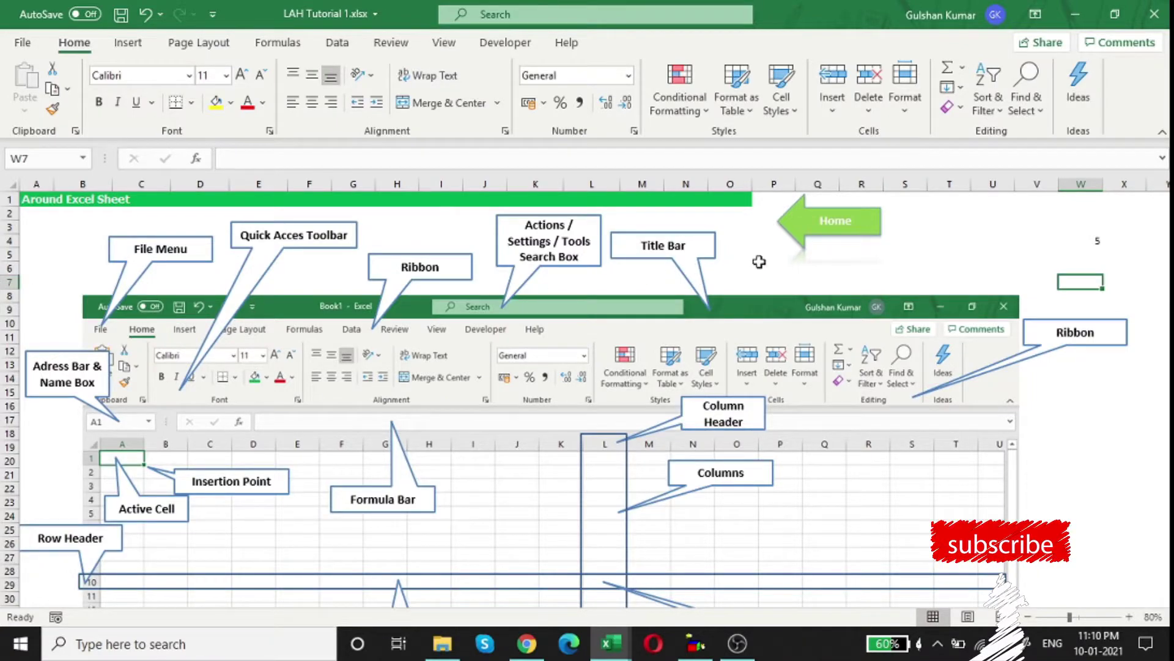
pyautogui.click(835, 225)
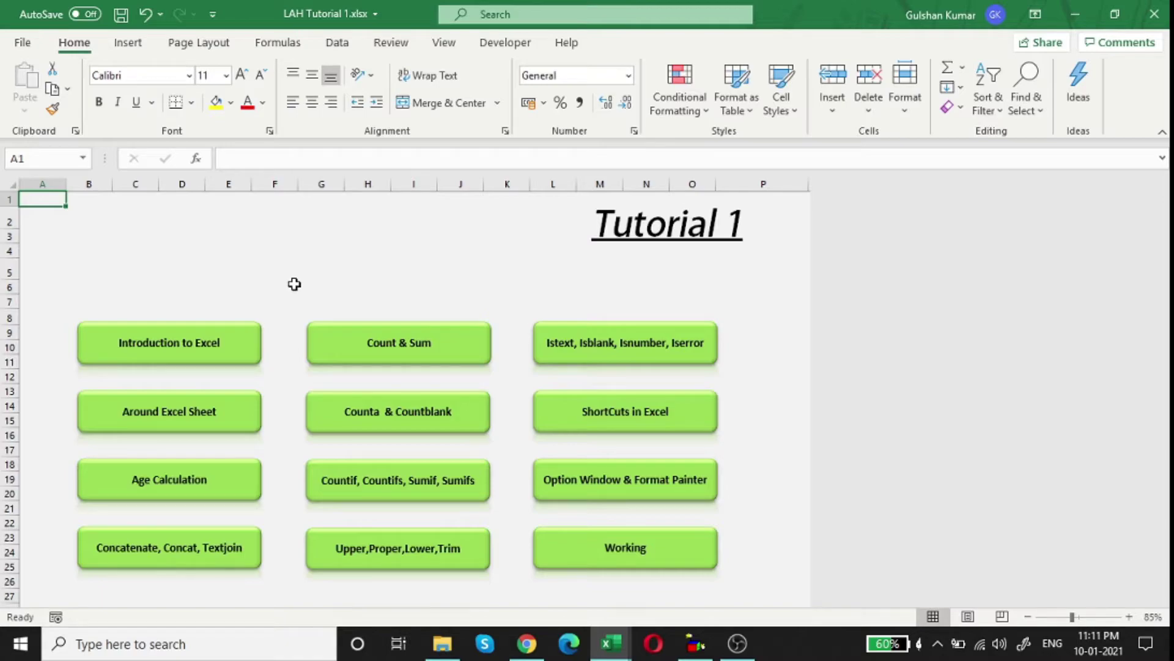
# Open the Count & Sum topic, scroll the Count examples, and select cell A21
pyautogui.click(385, 354)
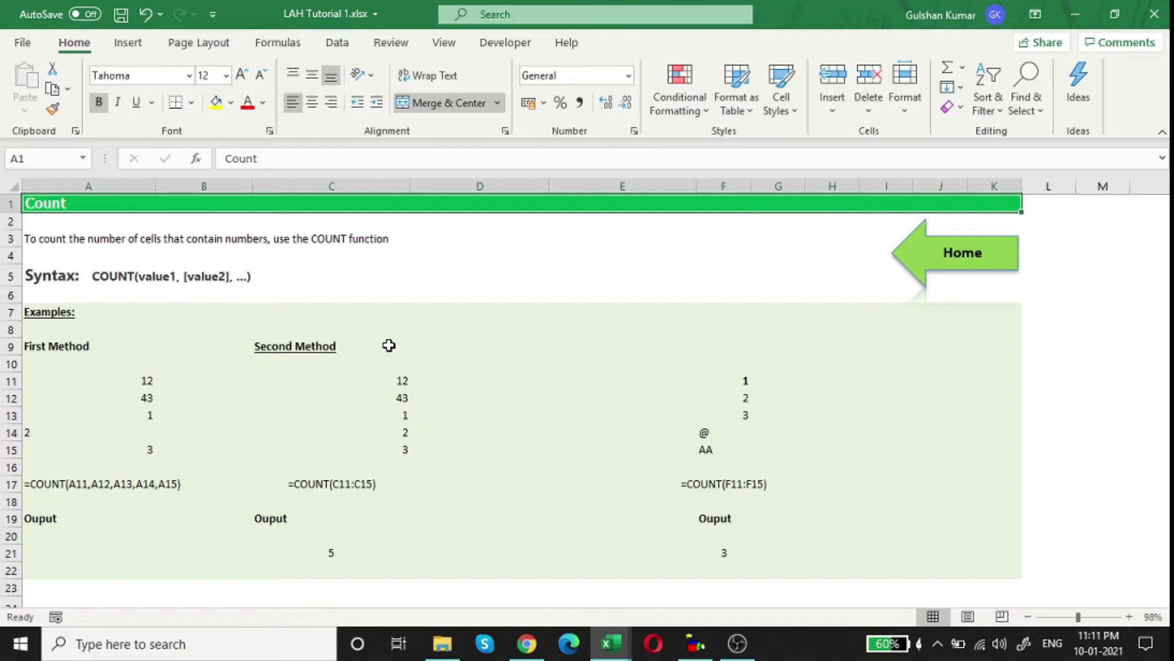
pyautogui.scroll(-1, 448, 360)
pyautogui.scroll(1, 448, 360)
pyautogui.scroll(-3, 449, 361)
pyautogui.scroll(-2, 449, 361)
pyautogui.scroll(5, 449, 361)
pyautogui.scroll(-1, 553, 307)
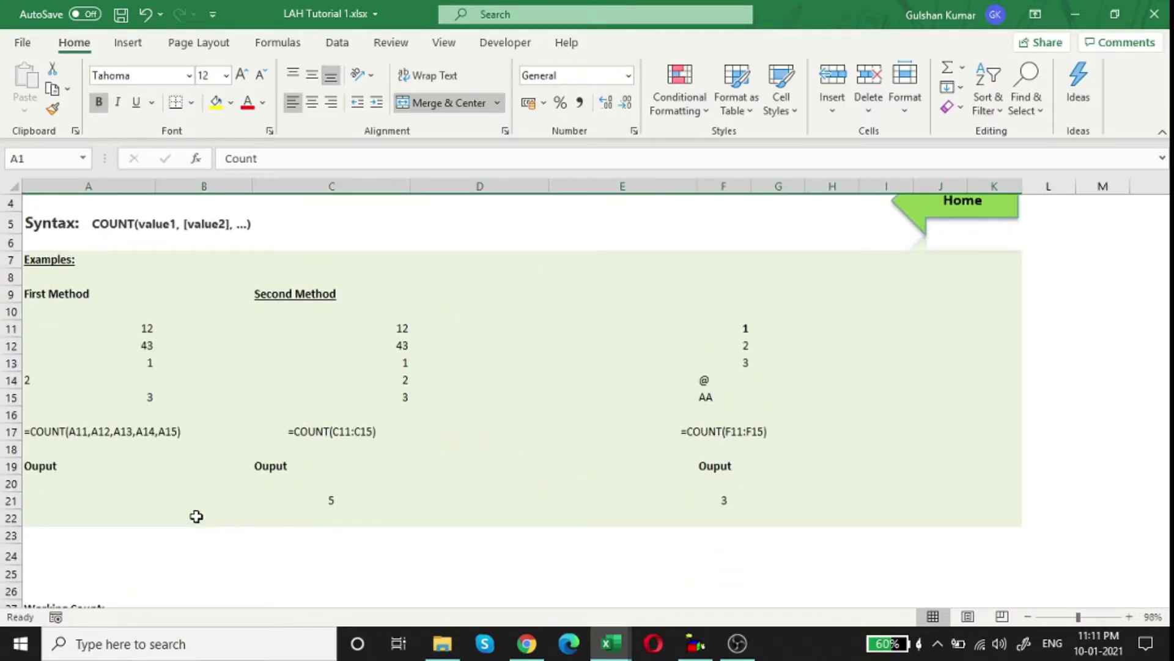
pyautogui.click(64, 503)
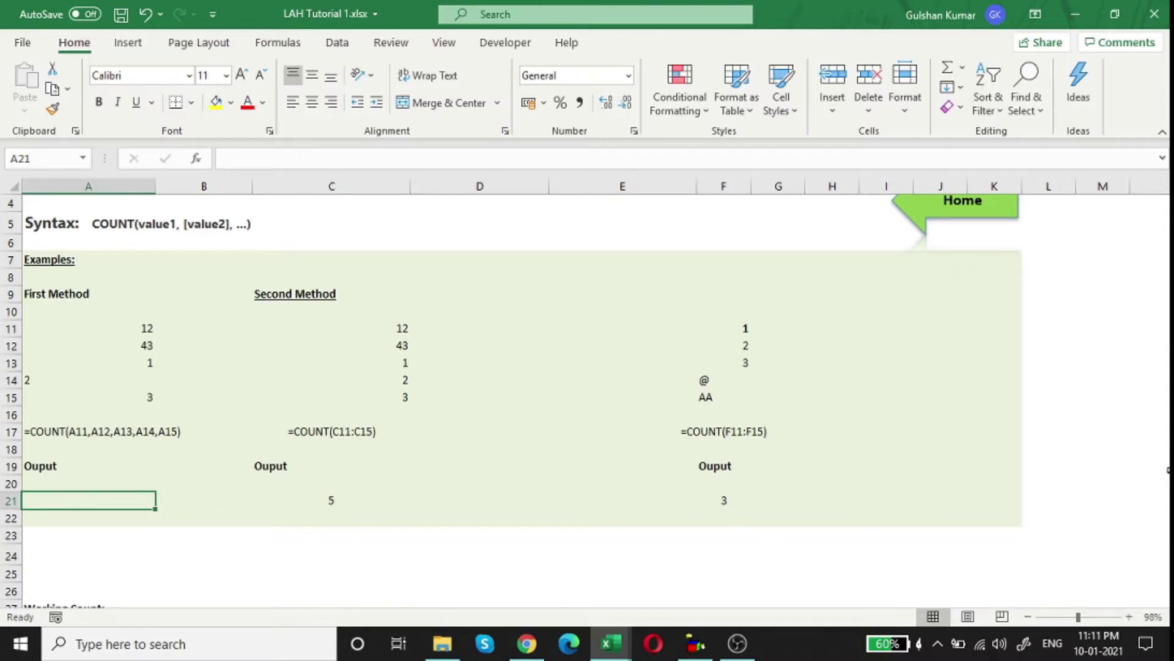
pyautogui.write('=')
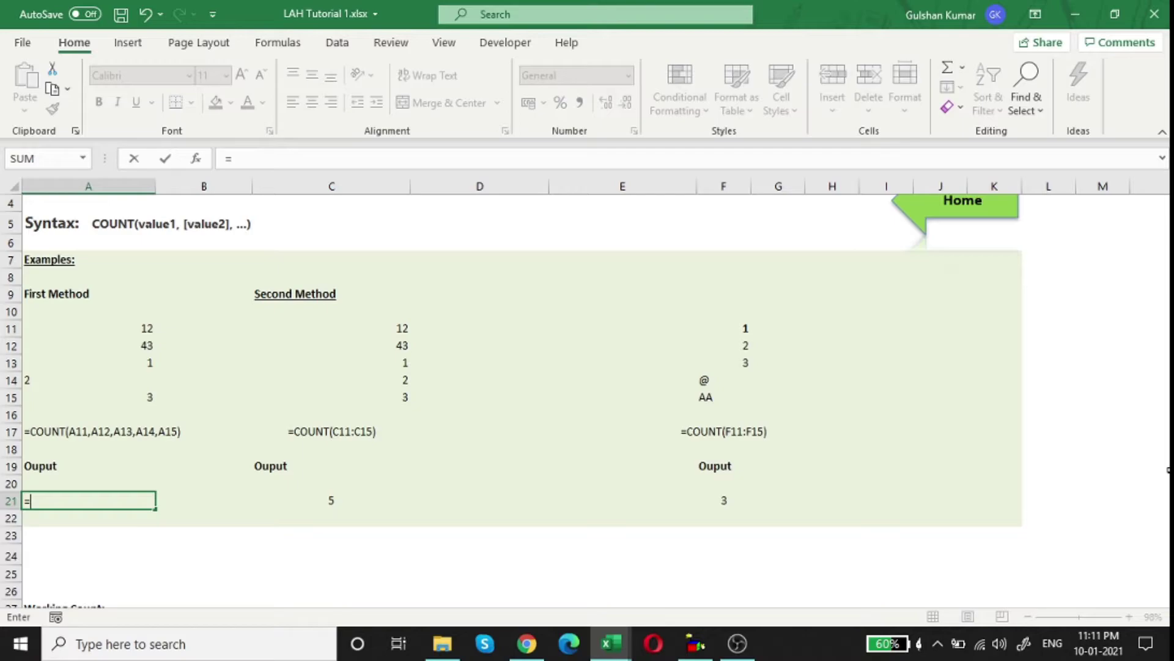
pyautogui.press('BackSpace')
pyautogui.write('=')
pyautogui.write('c')
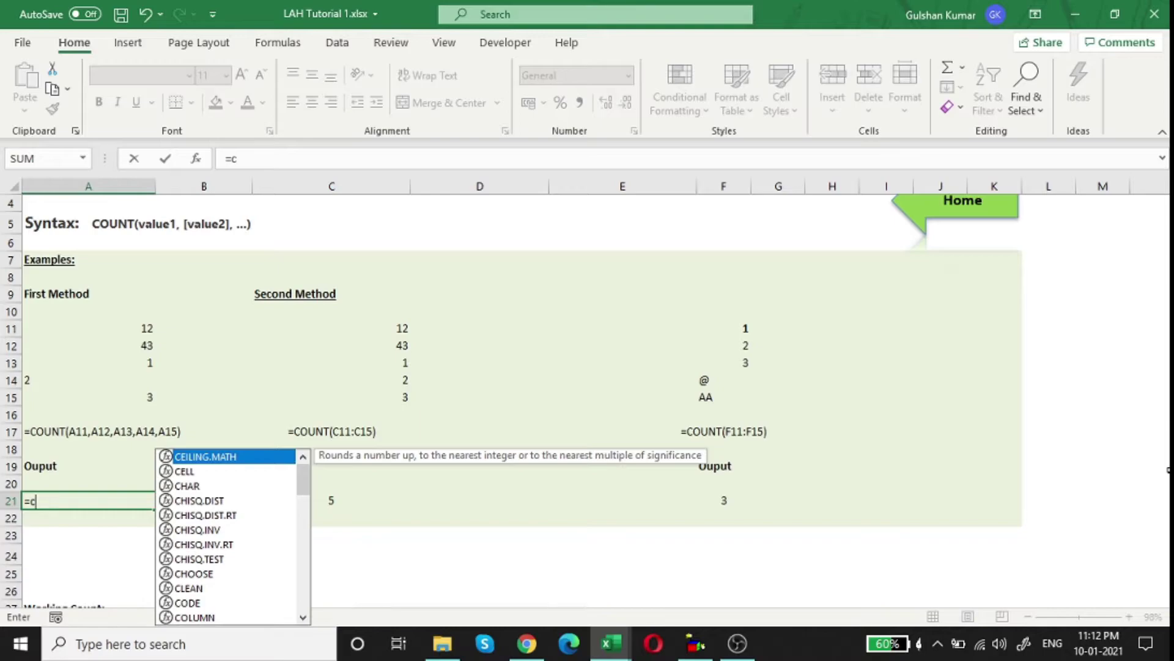
pyautogui.write('o')
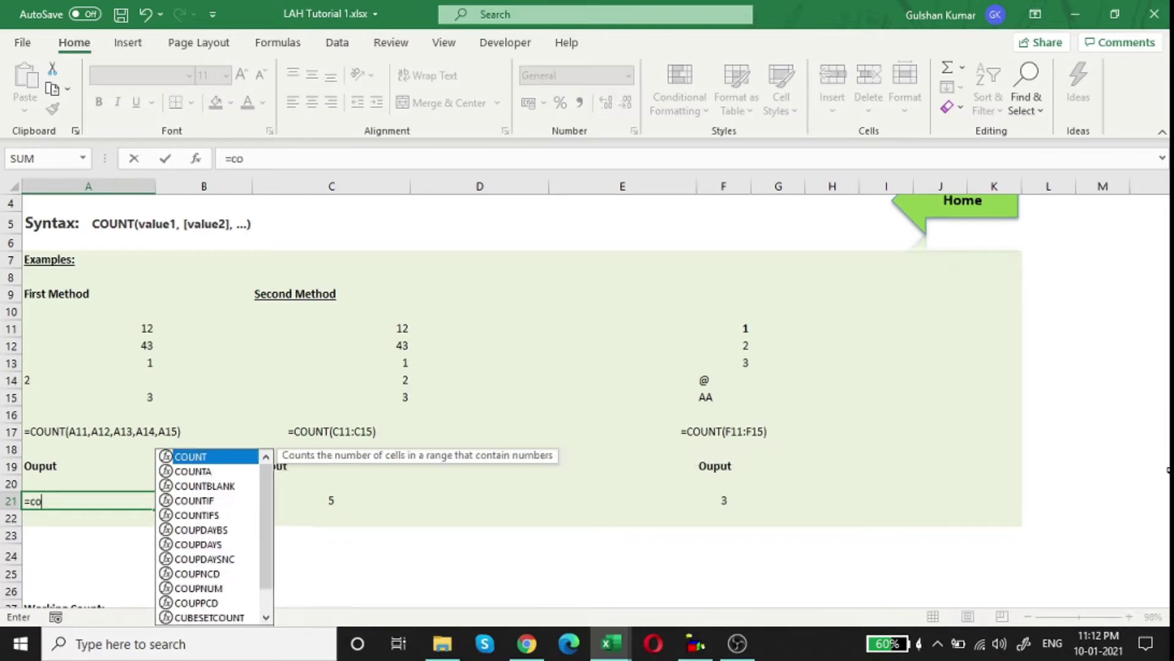
pyautogui.write('unt')
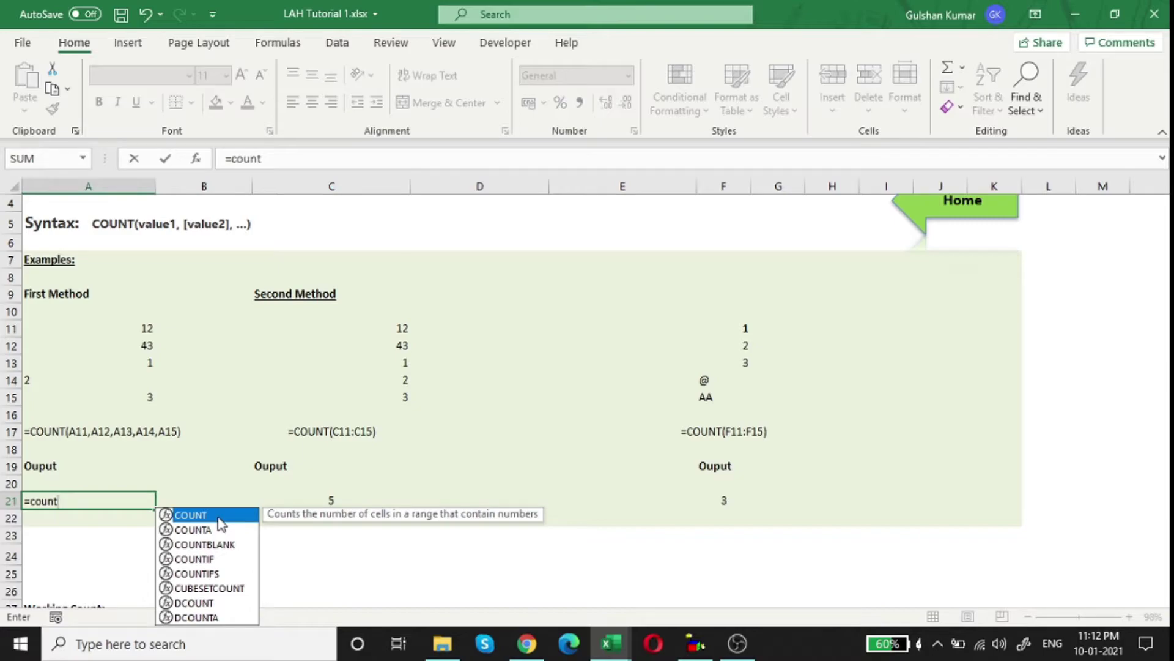
pyautogui.doubleClick(218, 515)
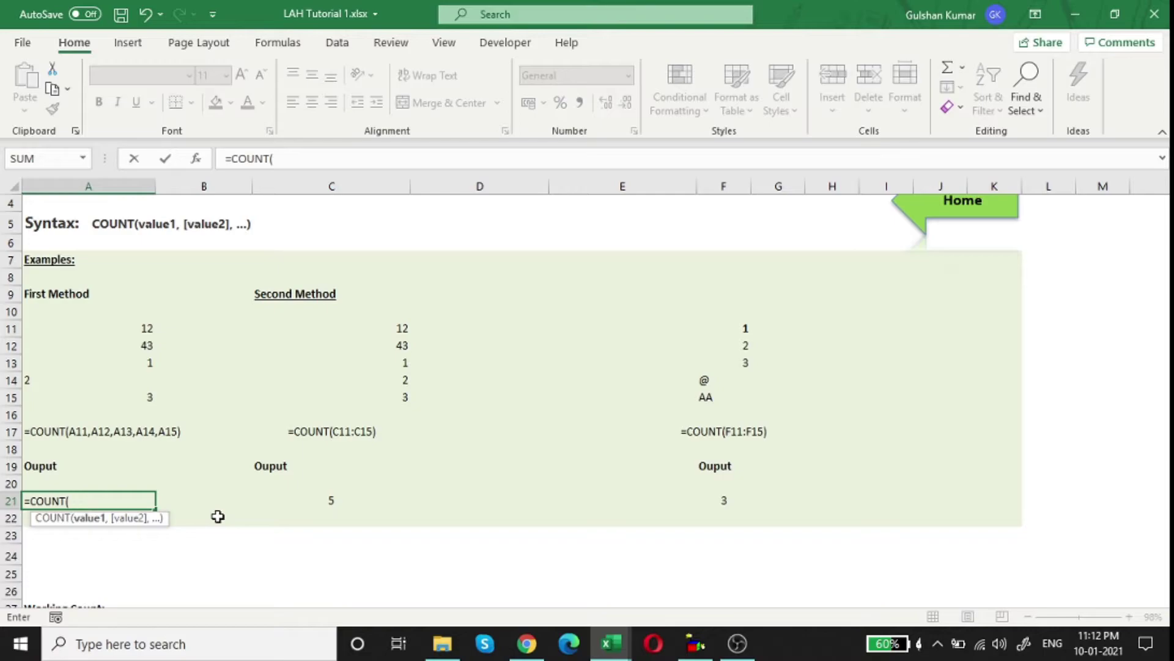
pyautogui.press('Escape')
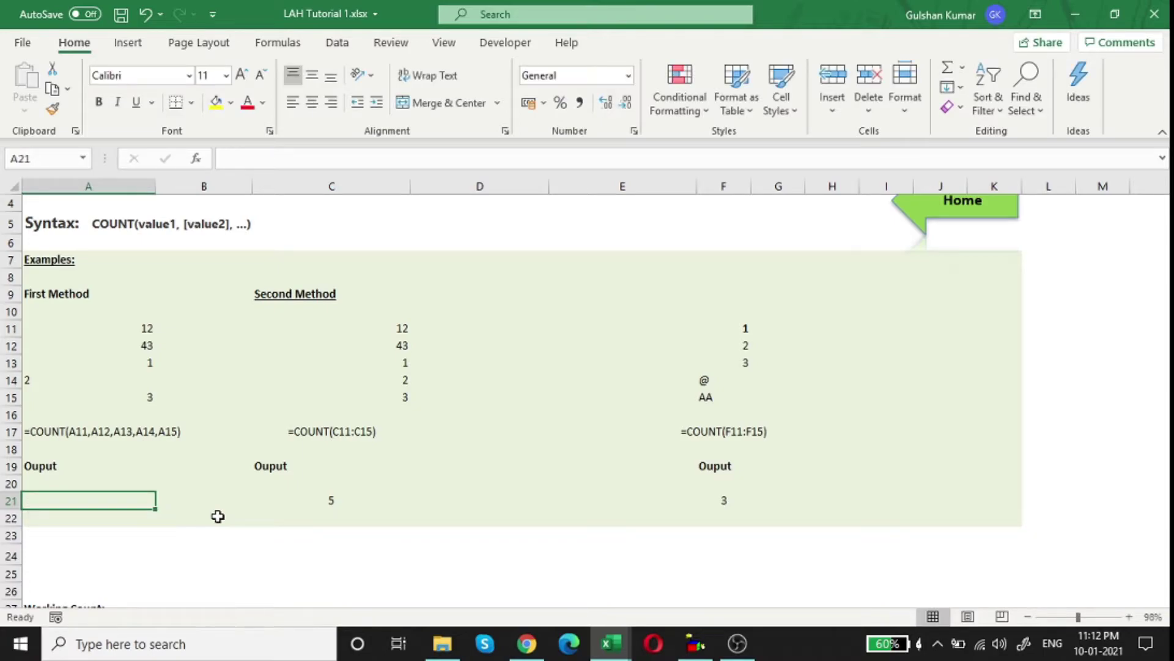
pyautogui.click(475, 243)
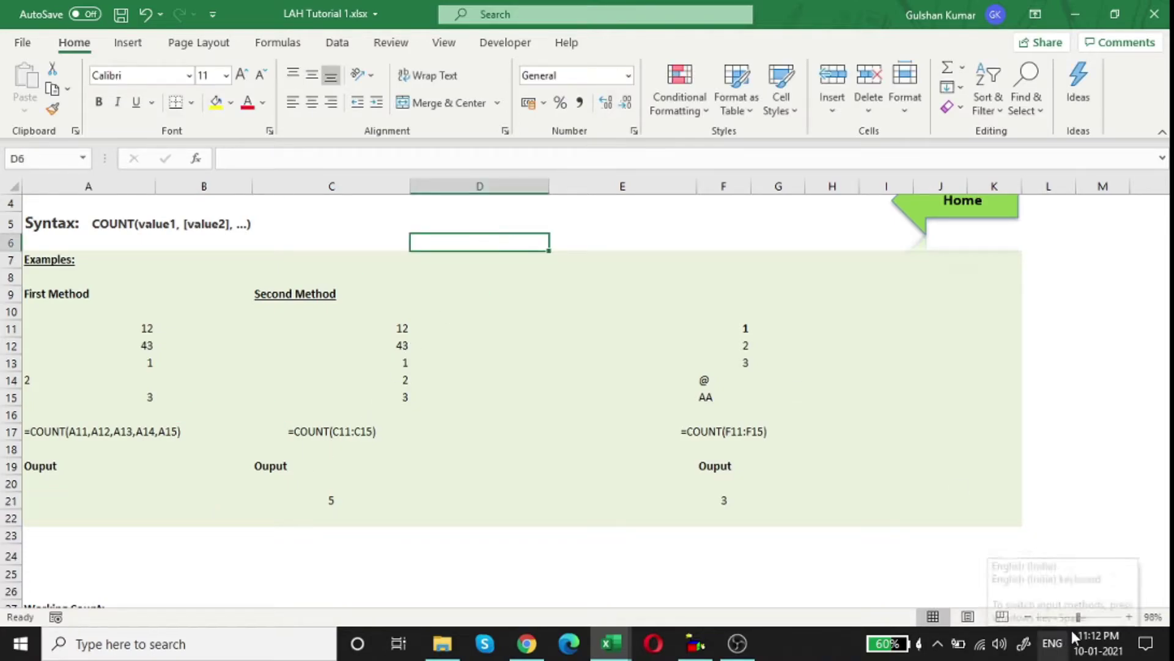
# Type the sample syntax =FUNCTION(Input1,input2) into cell D6, fixing a typo
pyautogui.write('=')
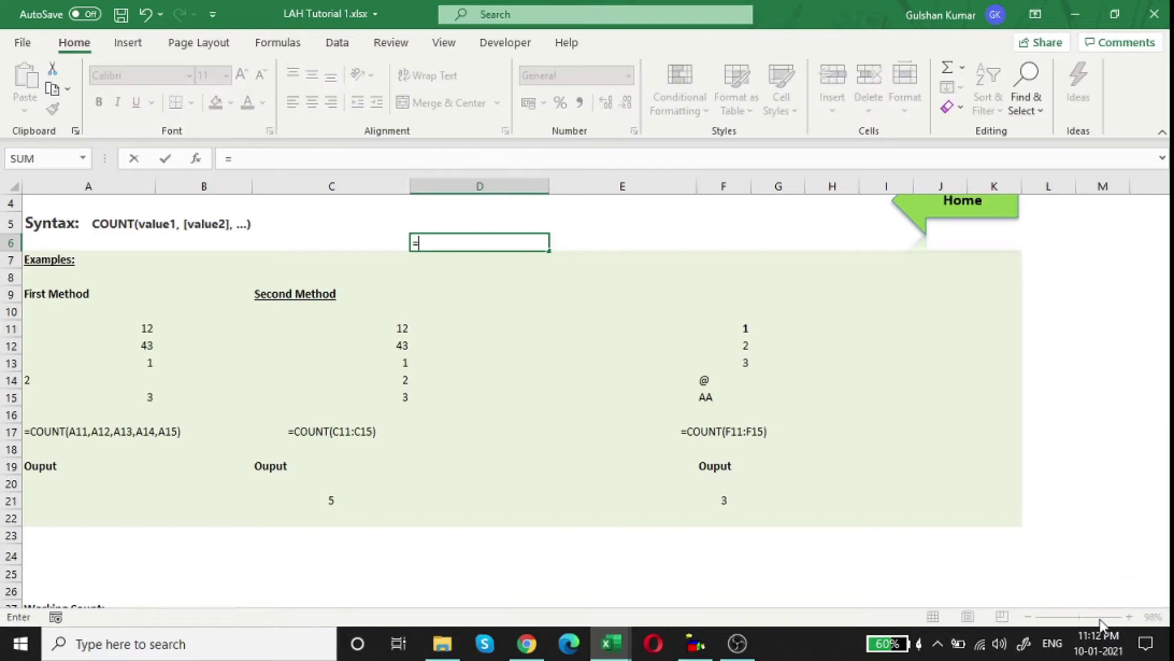
pyautogui.write('FUNC')
pyautogui.write('TION')
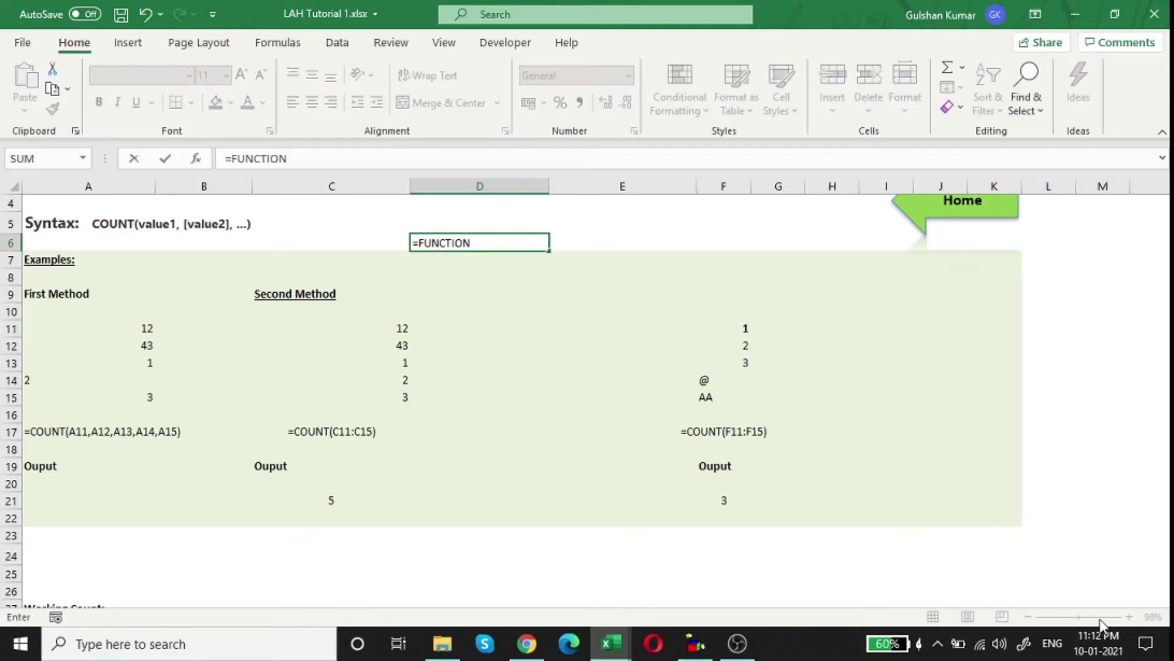
pyautogui.write('(')
pyautogui.write('VALU')
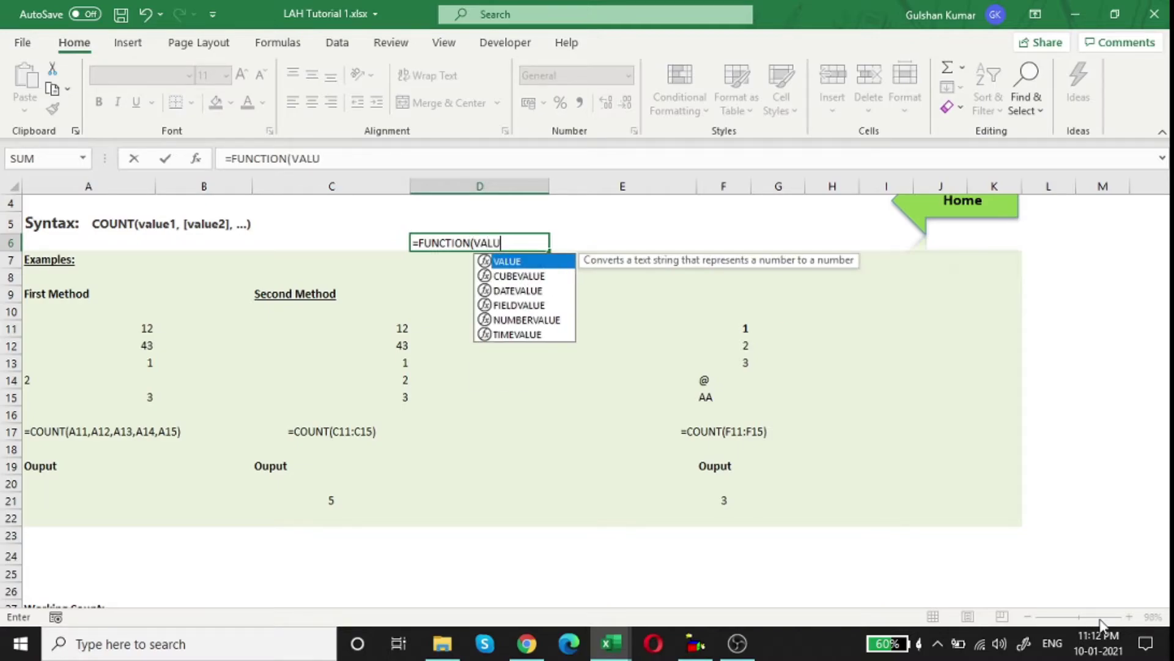
pyautogui.write('E')
pyautogui.press('BackSpace')
pyautogui.press('BackSpace')
pyautogui.press('BackSpace')
pyautogui.press('BackSpace')
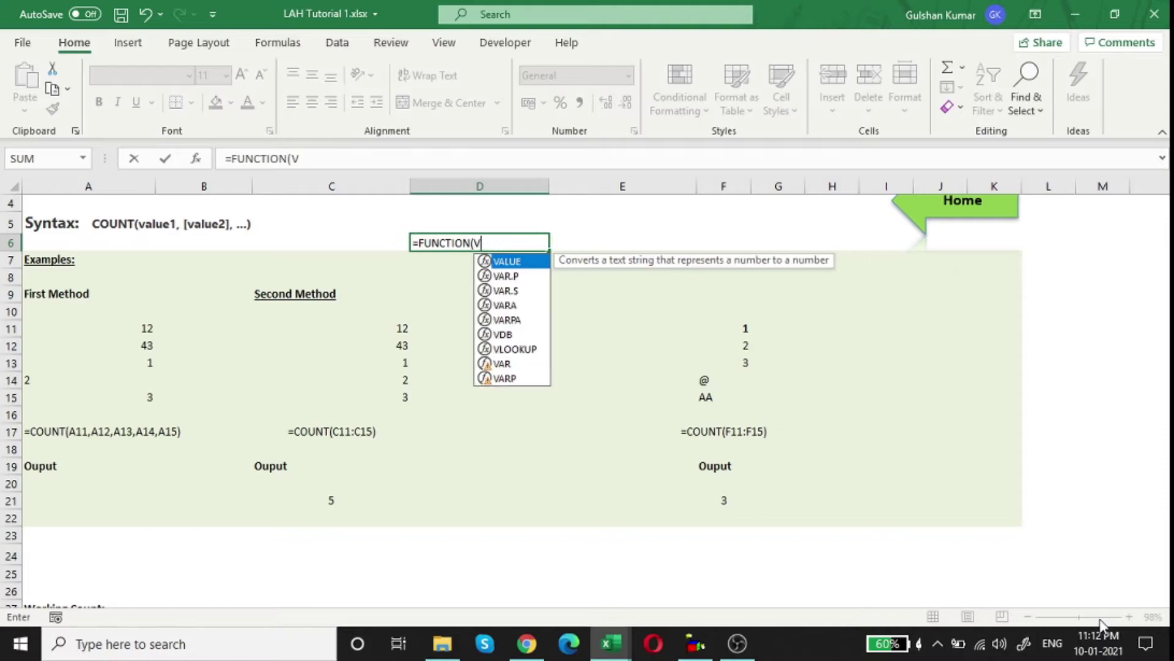
pyautogui.press('BackSpace')
pyautogui.write('Inp')
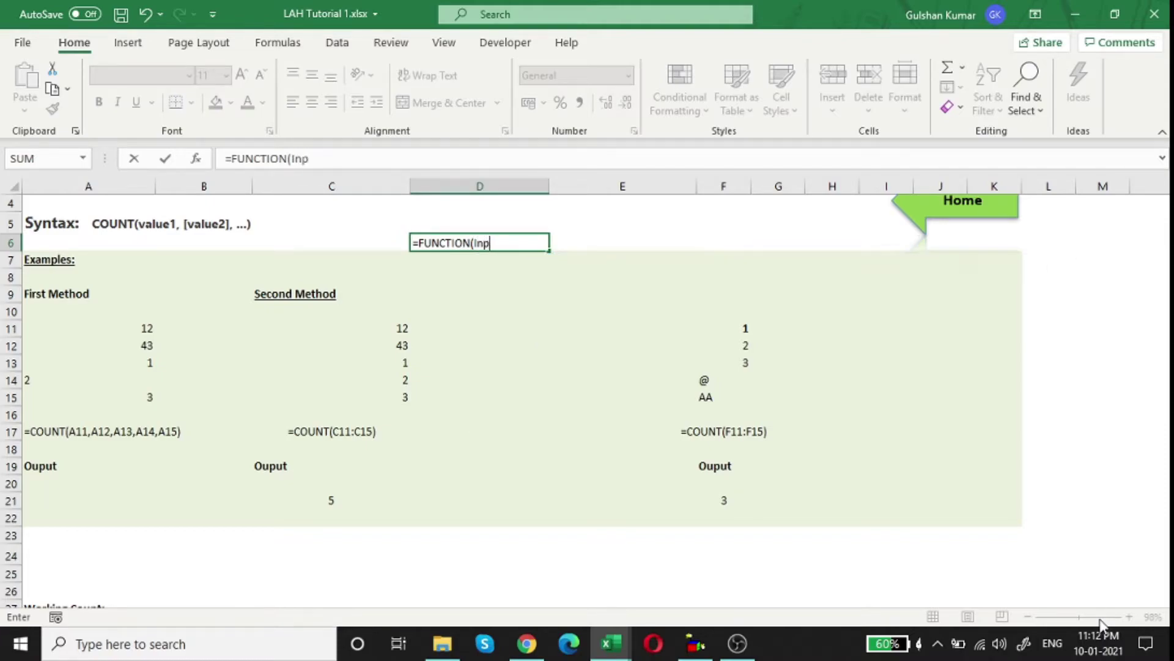
pyautogui.write('ut1')
pyautogui.write(',in')
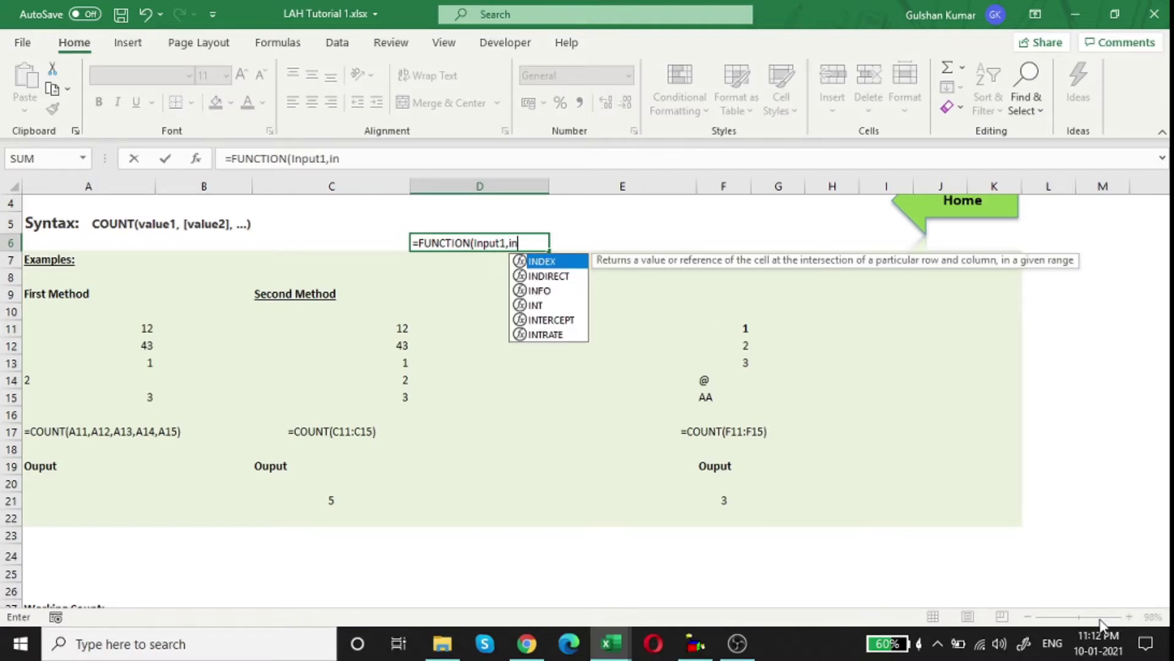
pyautogui.write('put2')
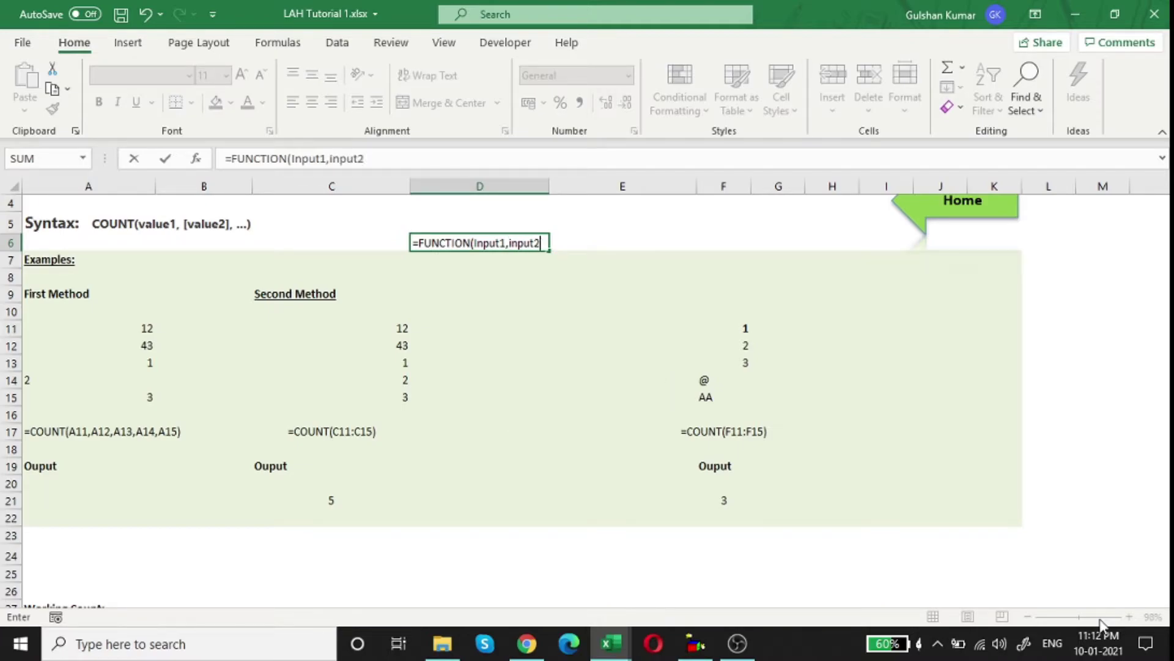
pyautogui.write(')')
# Add a leading apostrophe to D6 so =FUNCTION(Input1,input2) is stored as text
pyautogui.press('Return')
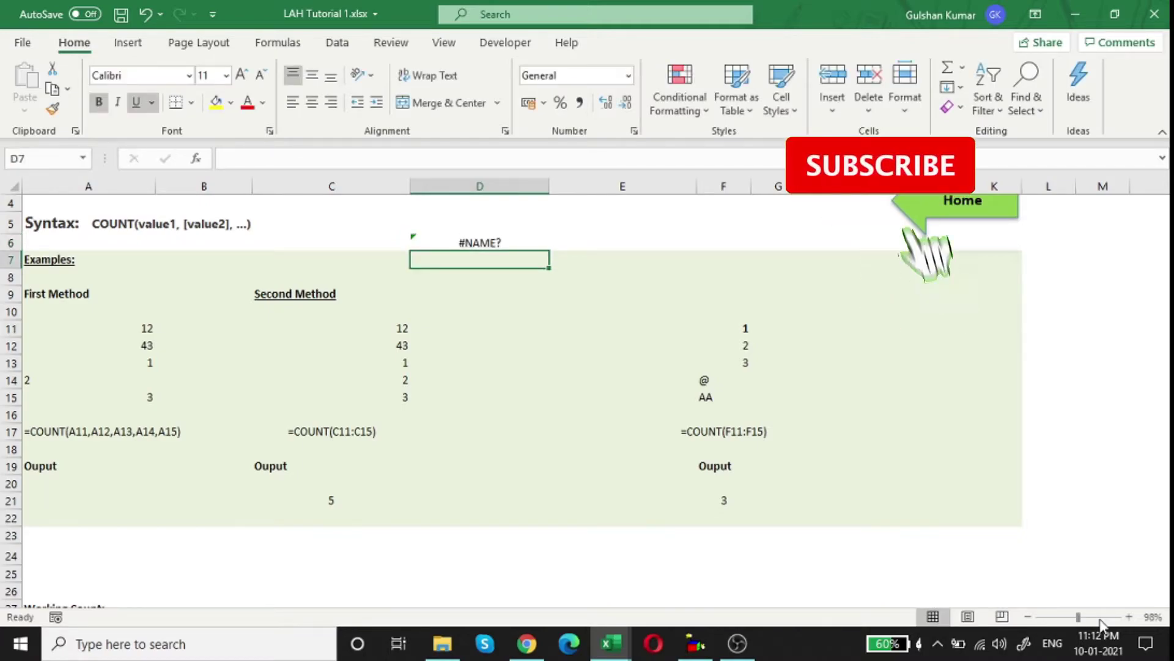
pyautogui.press('Up')
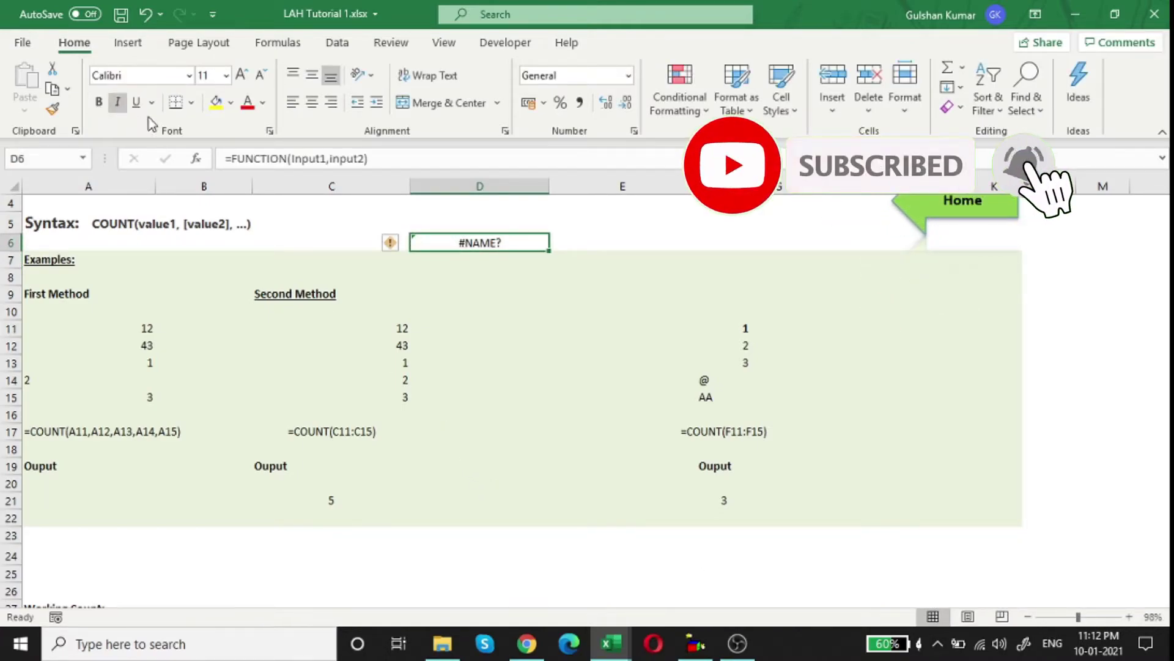
pyautogui.click(228, 159)
pyautogui.write("'")
pyautogui.press('Return')
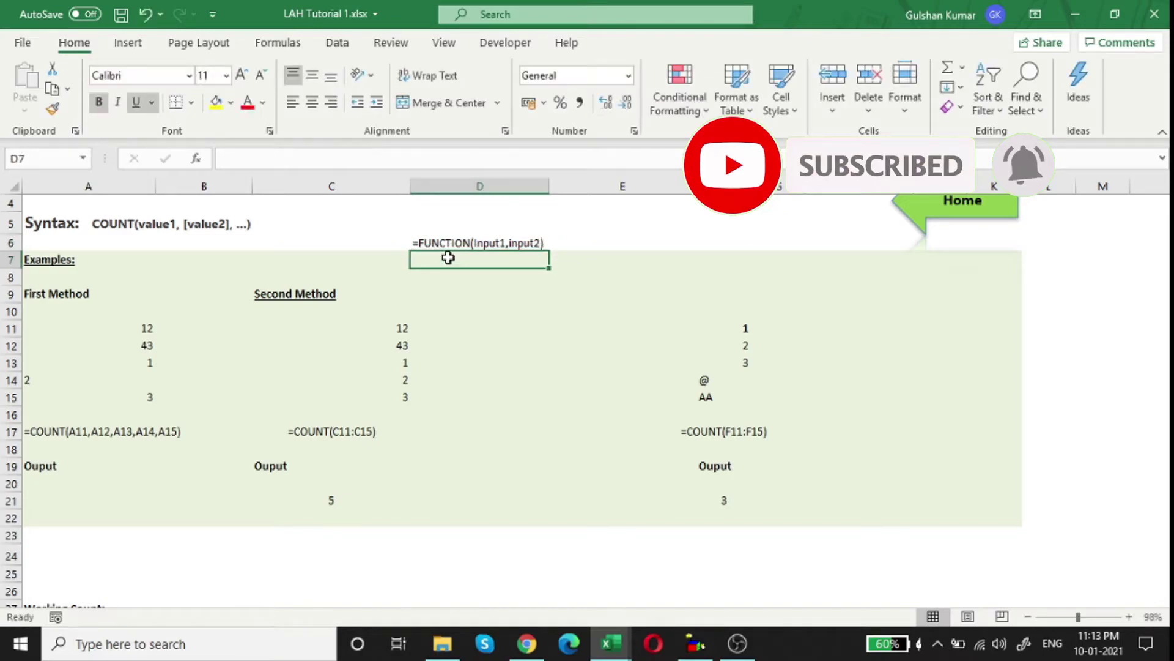
pyautogui.press('Up')
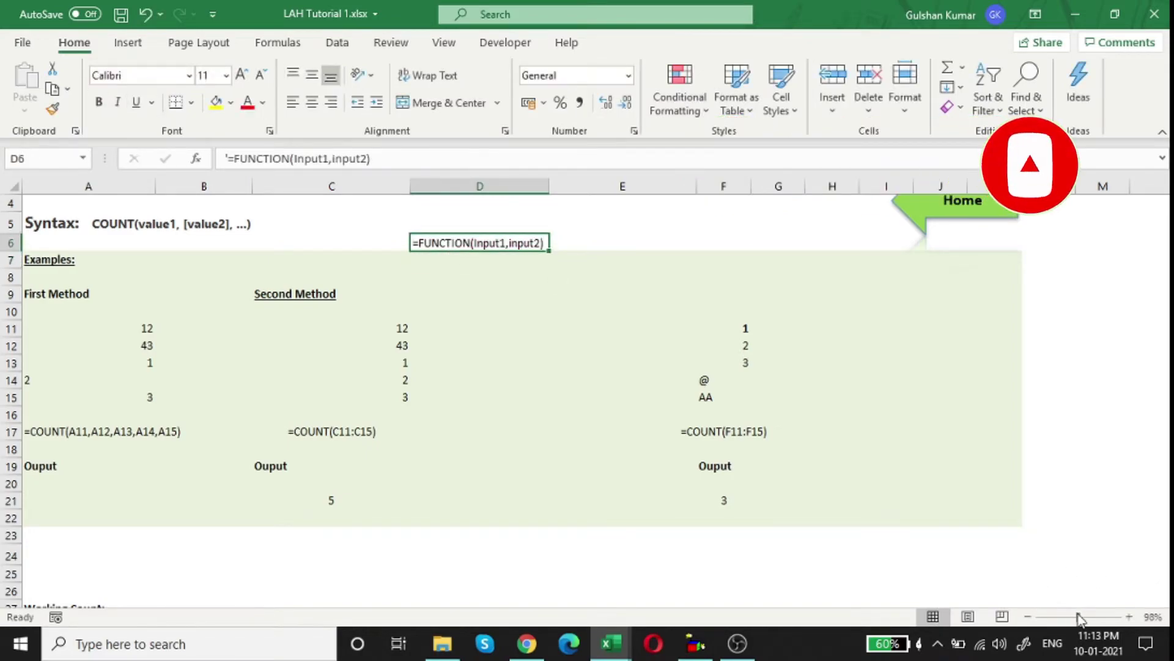
# Zoom the sheet to about 292% and reselect cell D6
pyautogui.moveTo(1093, 621); pyautogui.dragTo(1105, 617)
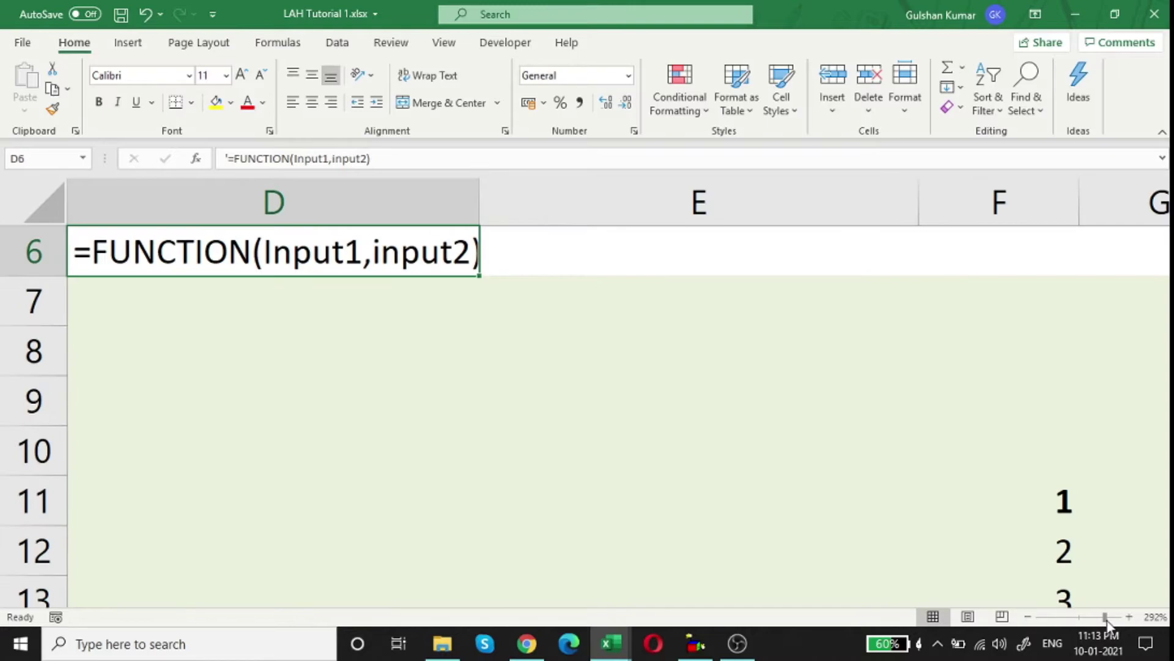
pyautogui.click(611, 262)
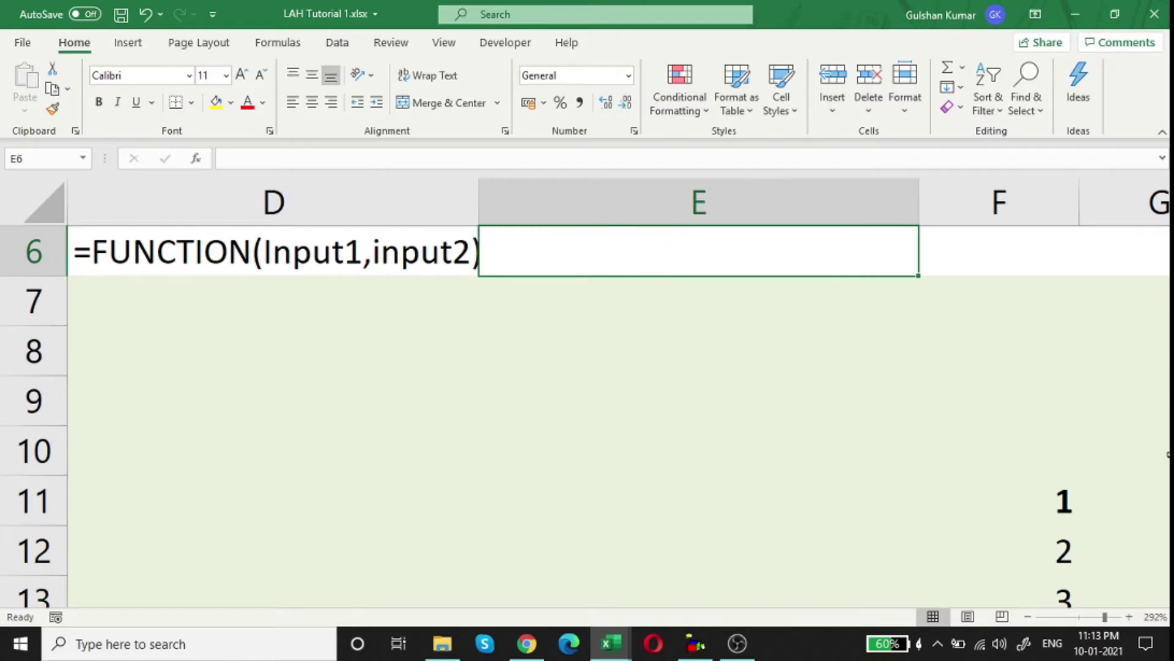
pyautogui.press('Up')
pyautogui.press('Left')
pyautogui.press('Left')
pyautogui.press('Right')
pyautogui.press('Down')
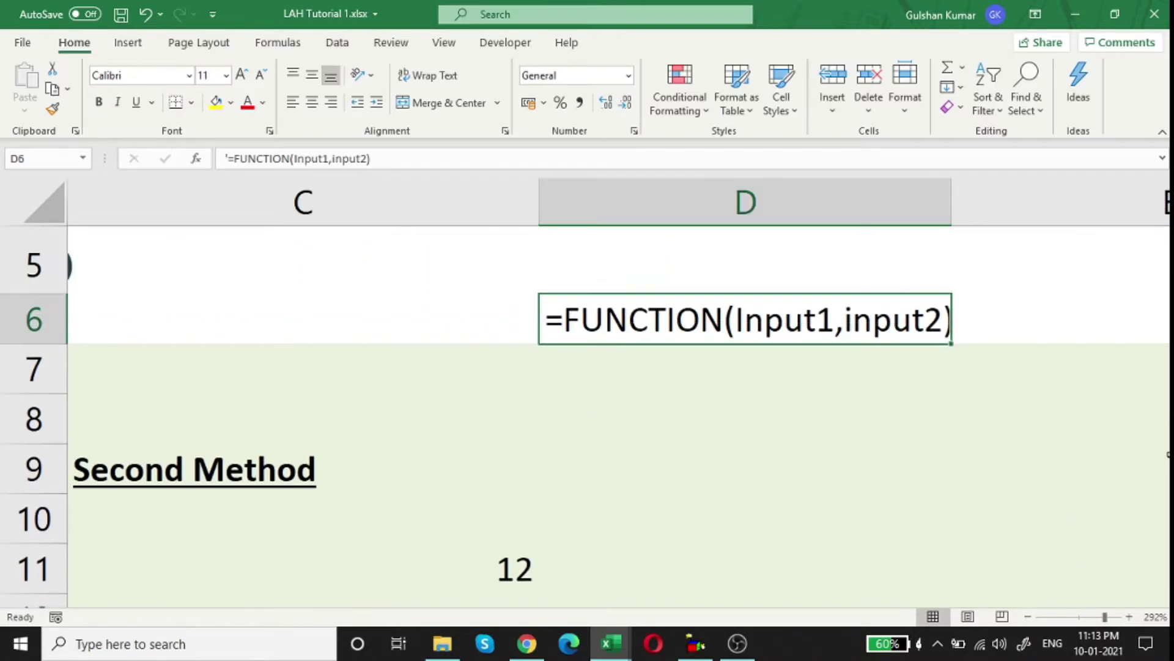
pyautogui.press('Right')
pyautogui.press('Left')
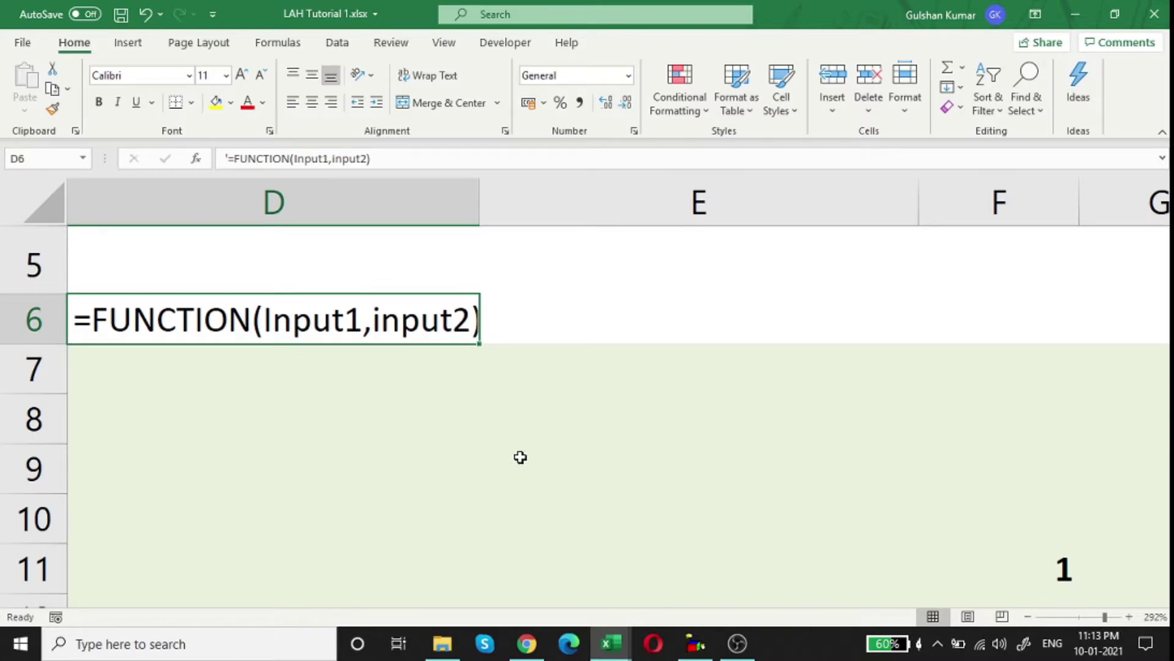
# Make the word FUNCTION in D6 bold and red
pyautogui.doubleClick(97, 329)
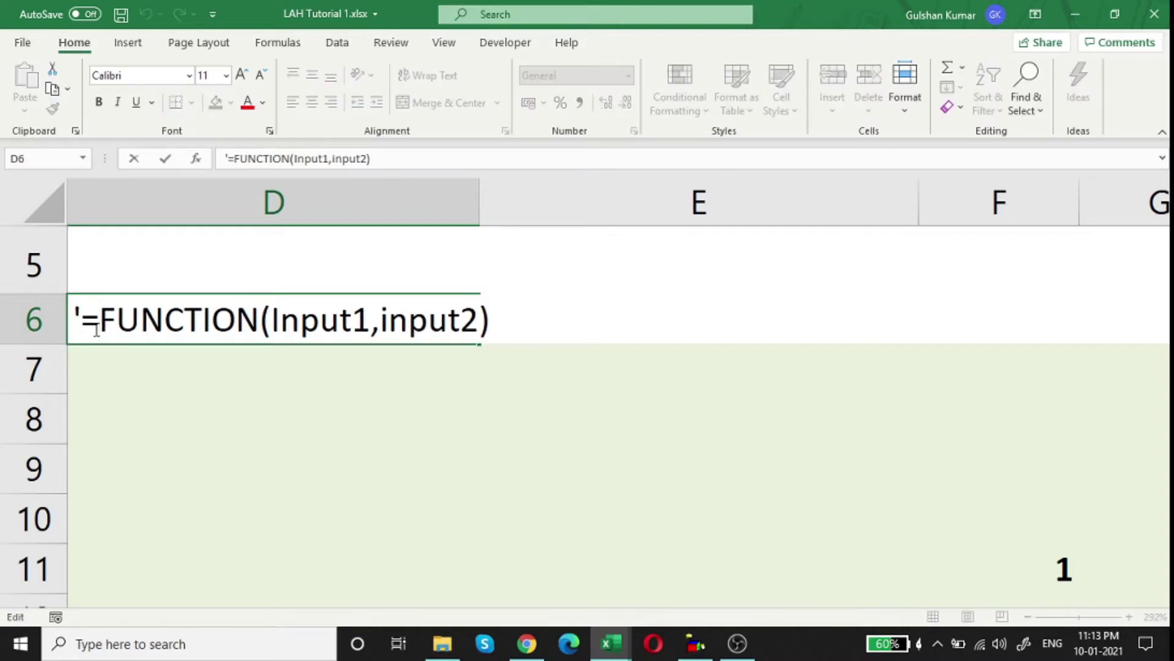
pyautogui.moveTo(97, 329); pyautogui.dragTo(255, 329)
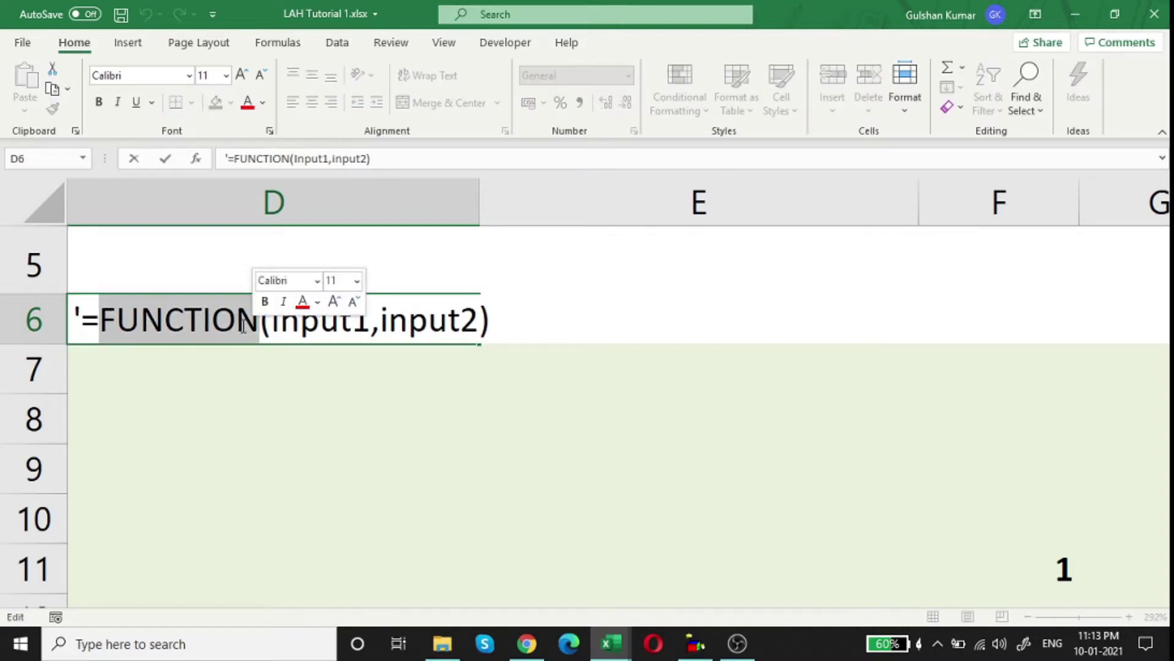
pyautogui.hotkey('ctrl', 'b')
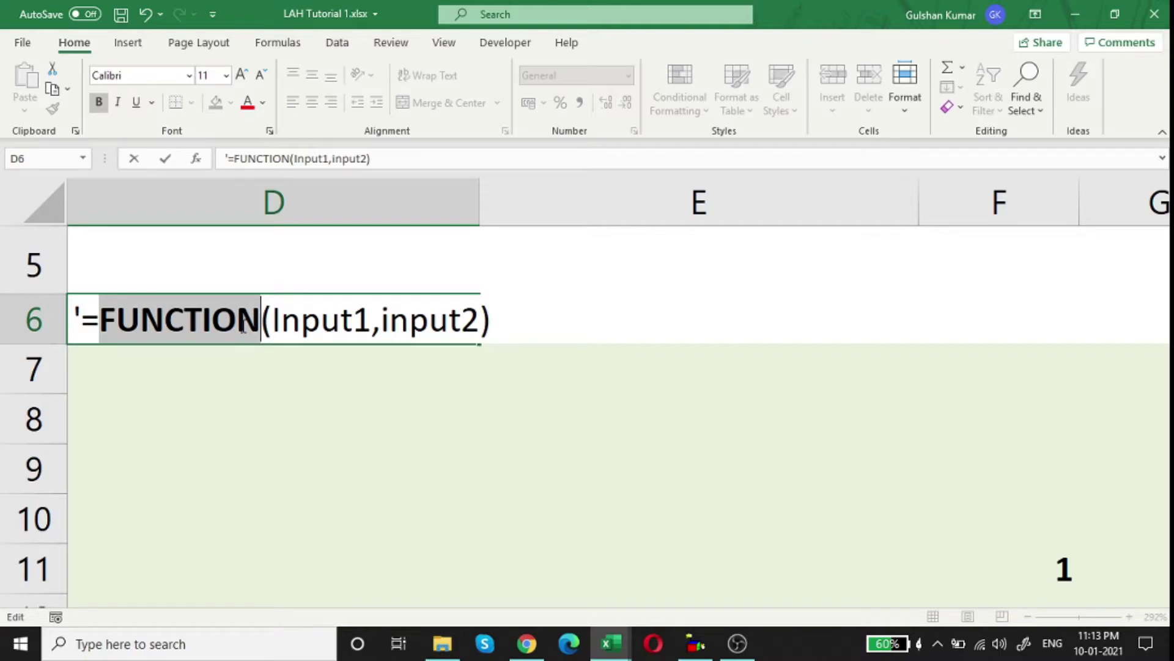
pyautogui.click(248, 106)
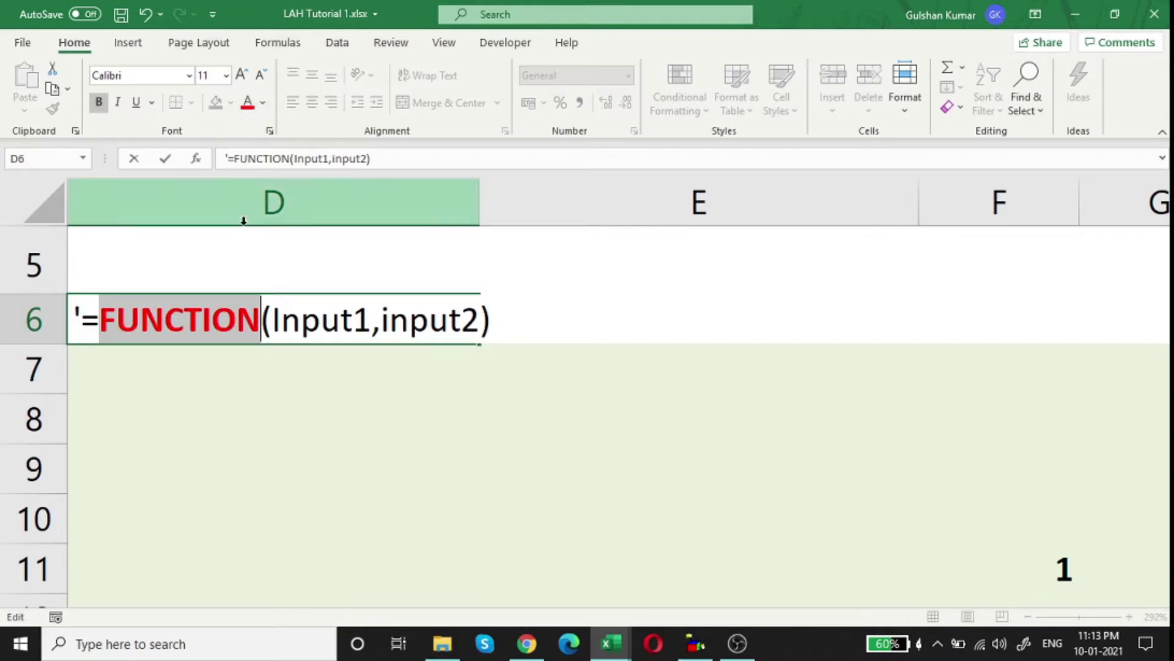
# Colour the comma between Input1 and input2 purple
pyautogui.click(274, 318)
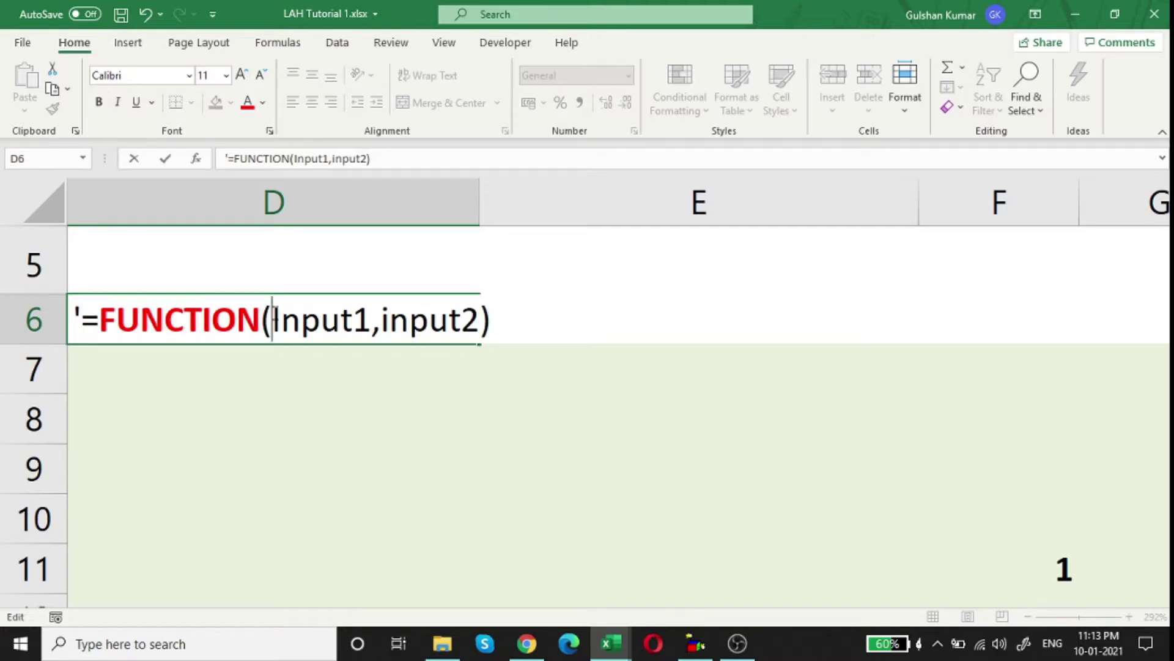
pyautogui.click(477, 319)
pyautogui.moveTo(381, 321); pyautogui.dragTo(371, 321)
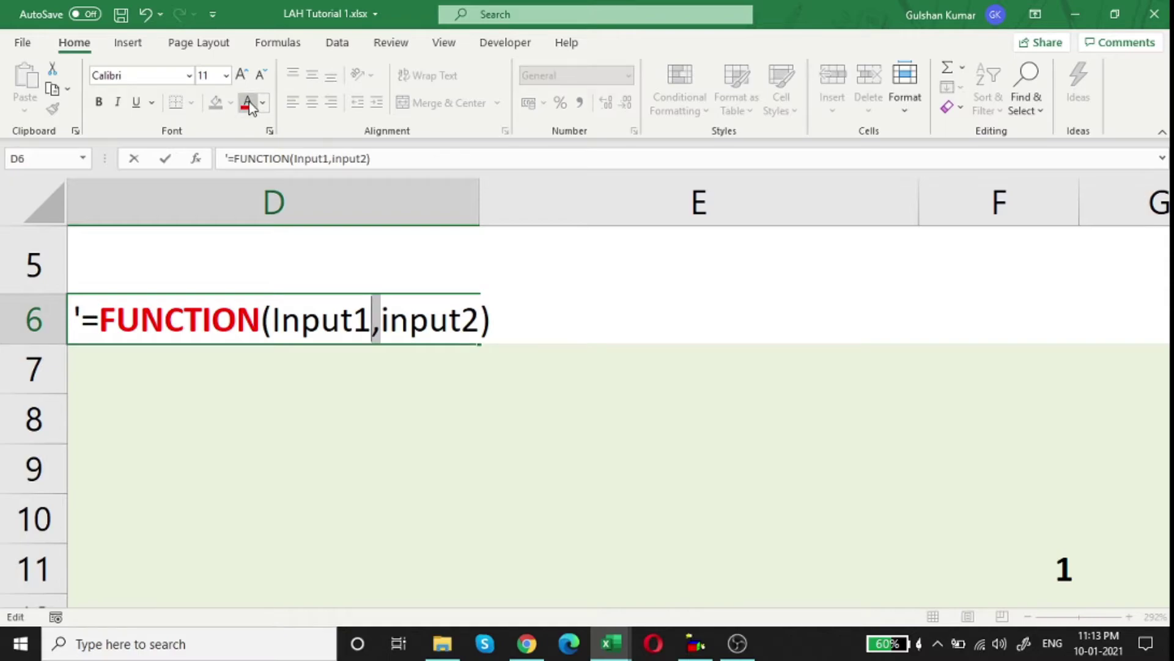
pyautogui.click(263, 102)
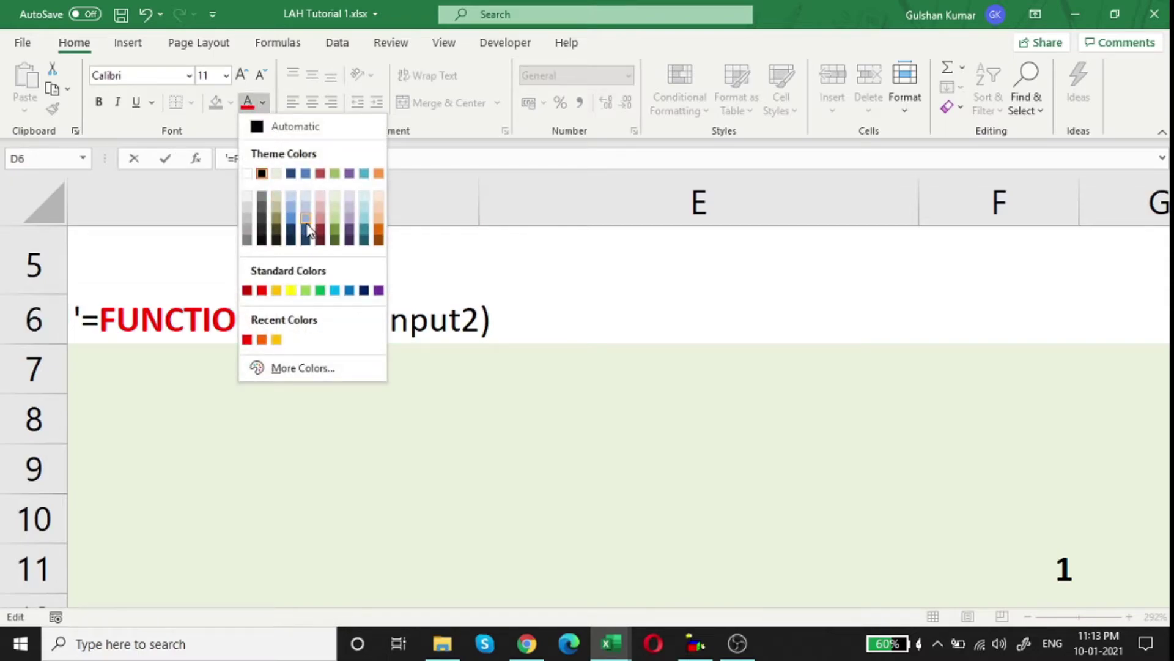
pyautogui.click(378, 291)
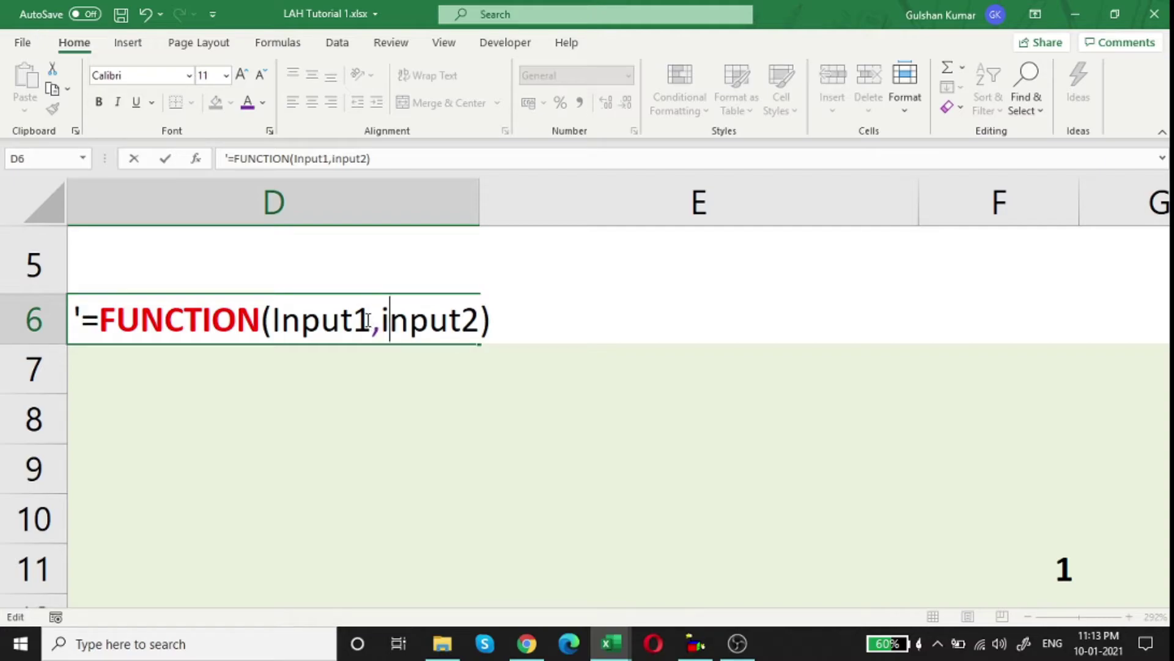
# Append ',..........' after input2 as a placeholder for more inputs
pyautogui.moveTo(372, 322); pyautogui.dragTo(276, 321)
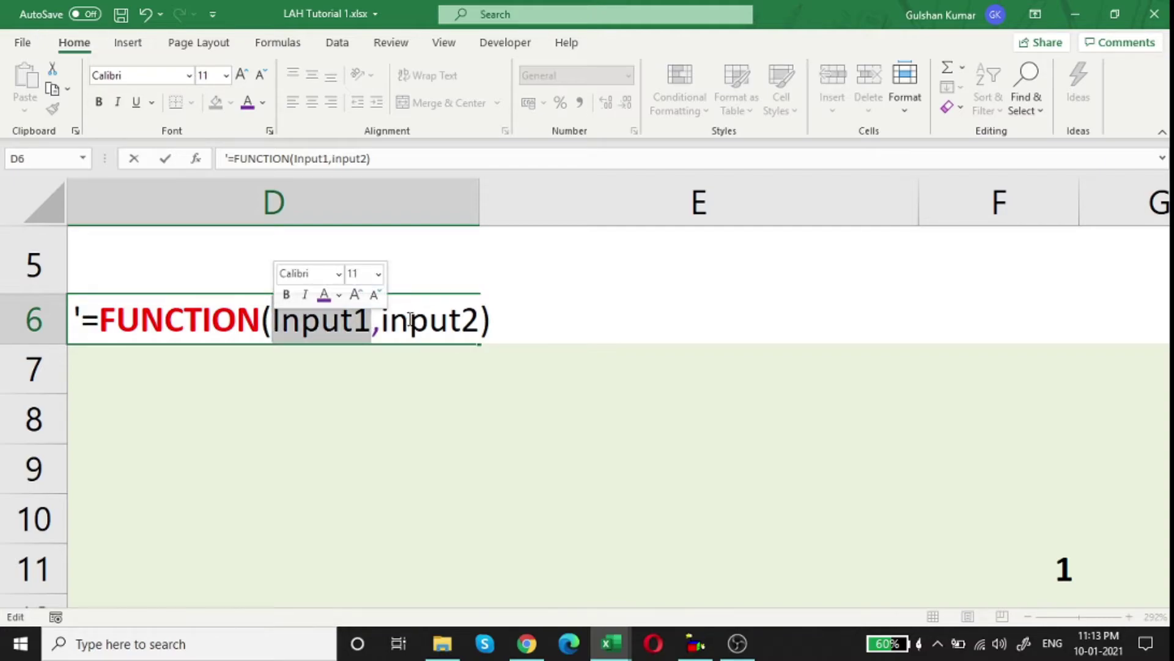
pyautogui.moveTo(381, 321); pyautogui.dragTo(477, 321)
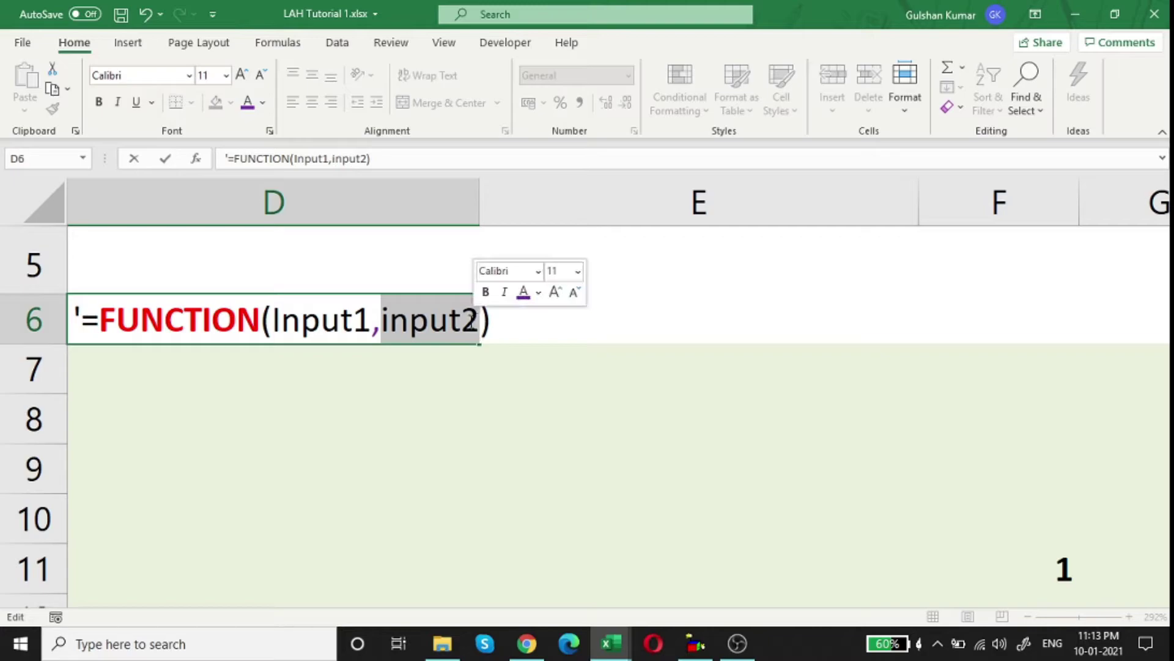
pyautogui.press('Right')
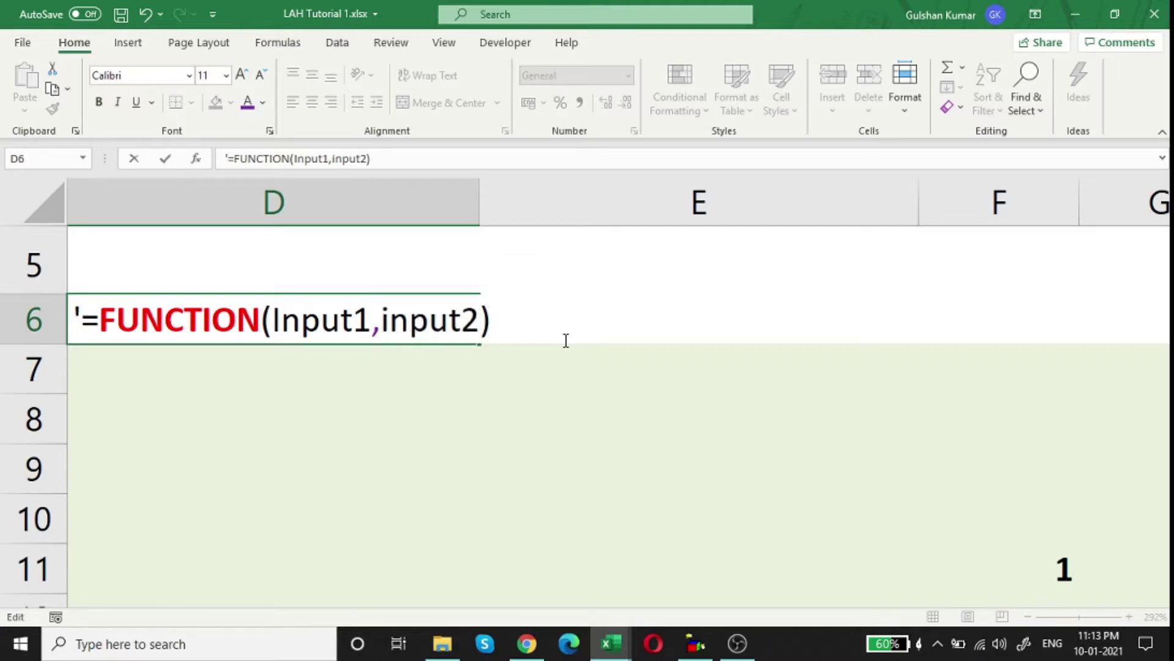
pyautogui.write(',...')
pyautogui.write('.......')
# Commit the formatted D6 sample text and move back to cell A6
pyautogui.press('Return')
pyautogui.press('Up')
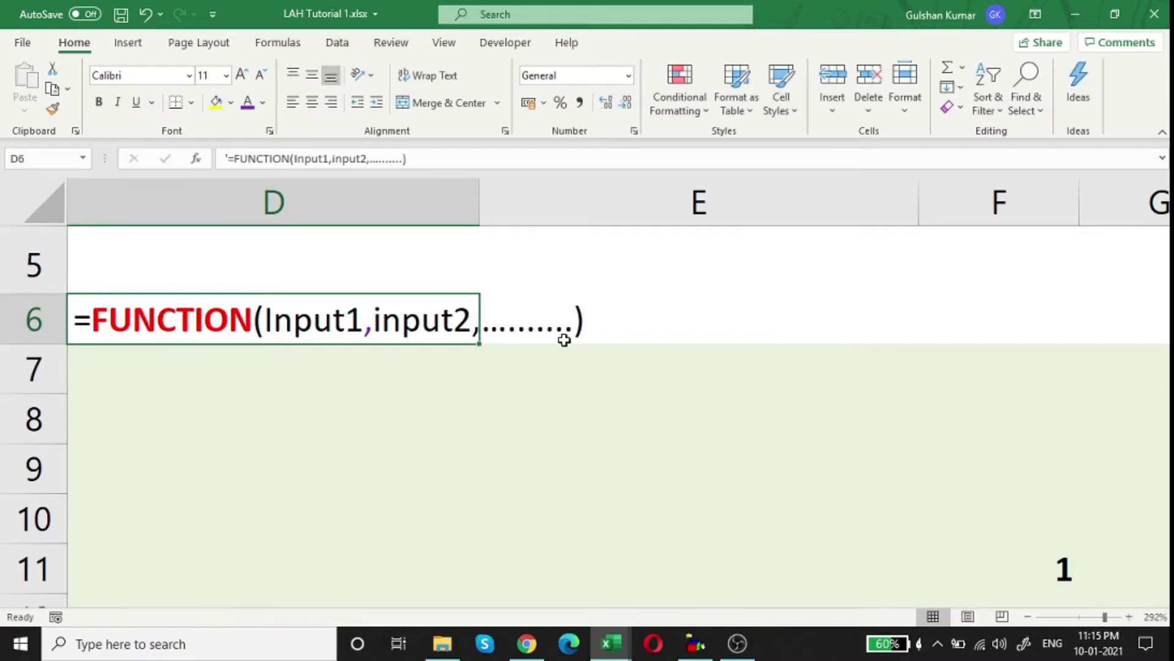
pyautogui.press('Left')
pyautogui.press('Left')
pyautogui.press('Left')
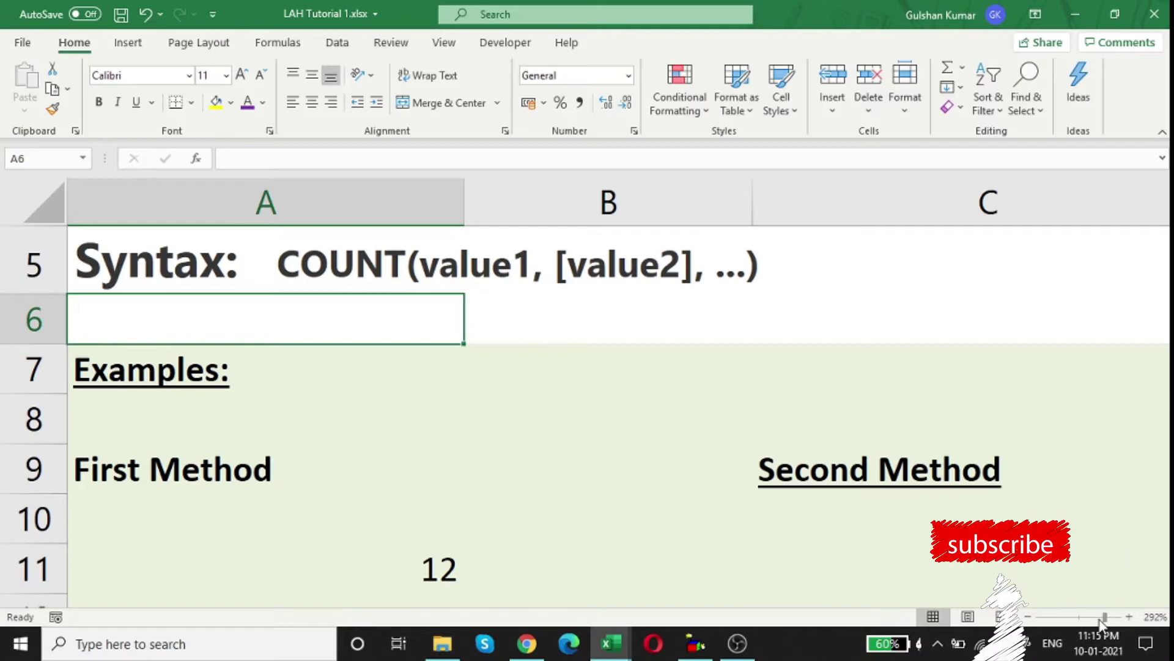
# Zoom out to 124% and select First Method output cell A21
pyautogui.moveTo(1105, 617); pyautogui.dragTo(1081, 616)
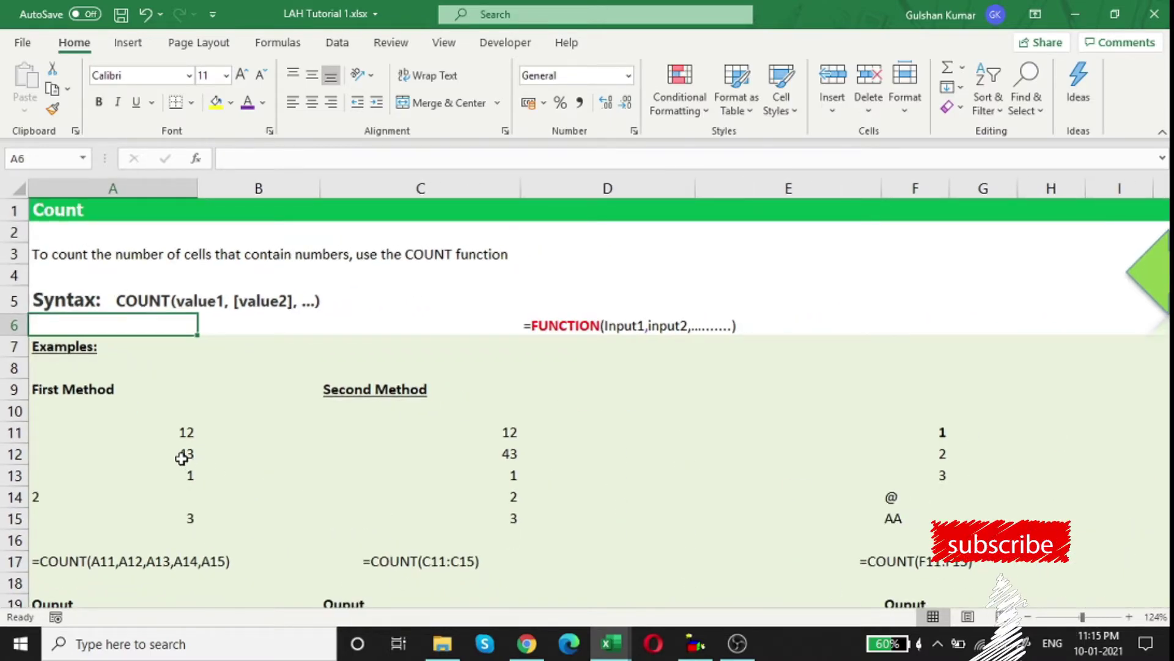
pyautogui.scroll(-2, 182, 453)
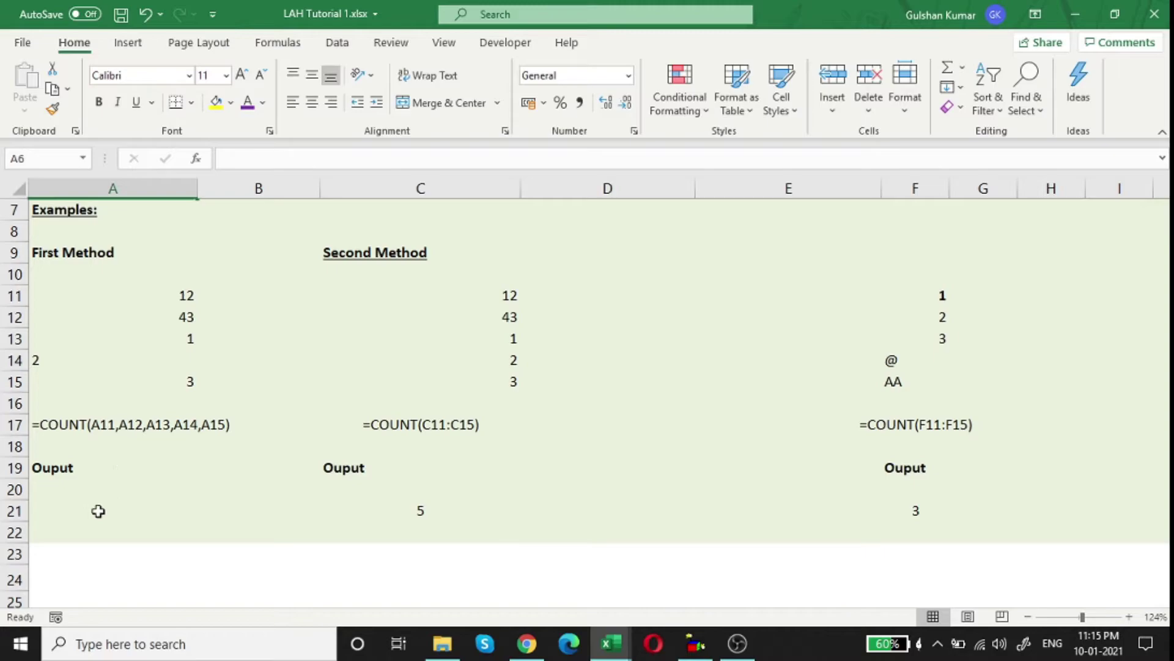
pyautogui.click(148, 510)
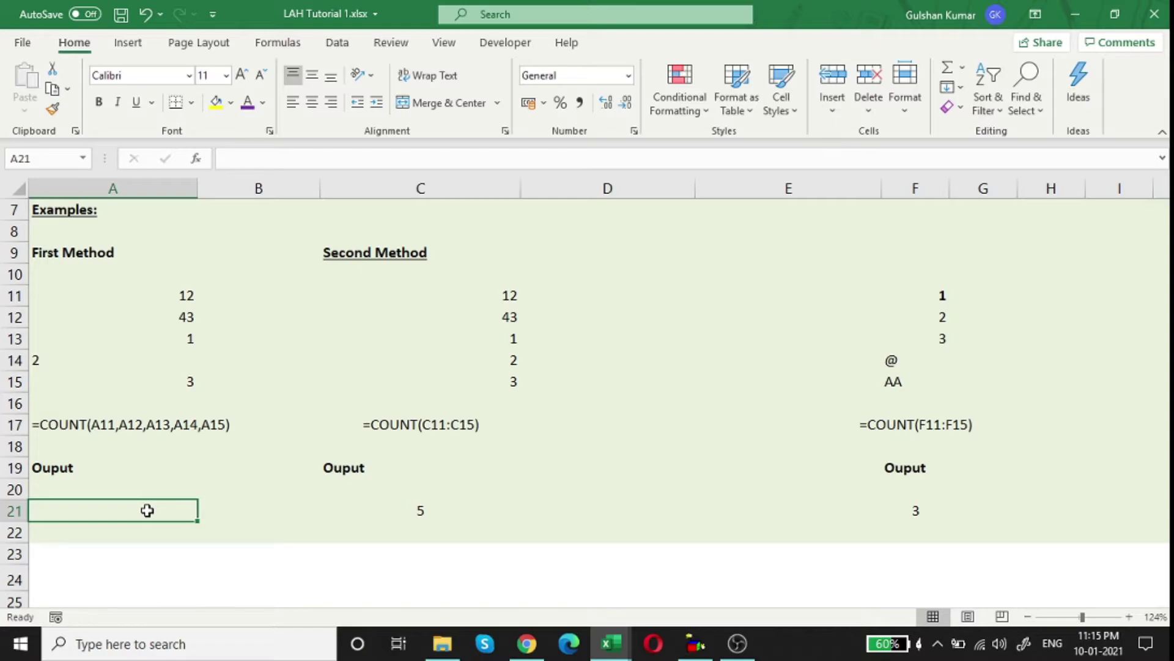
# Enter =COUNT(A11:A15) in A21 so it returns 4
pyautogui.write('=co')
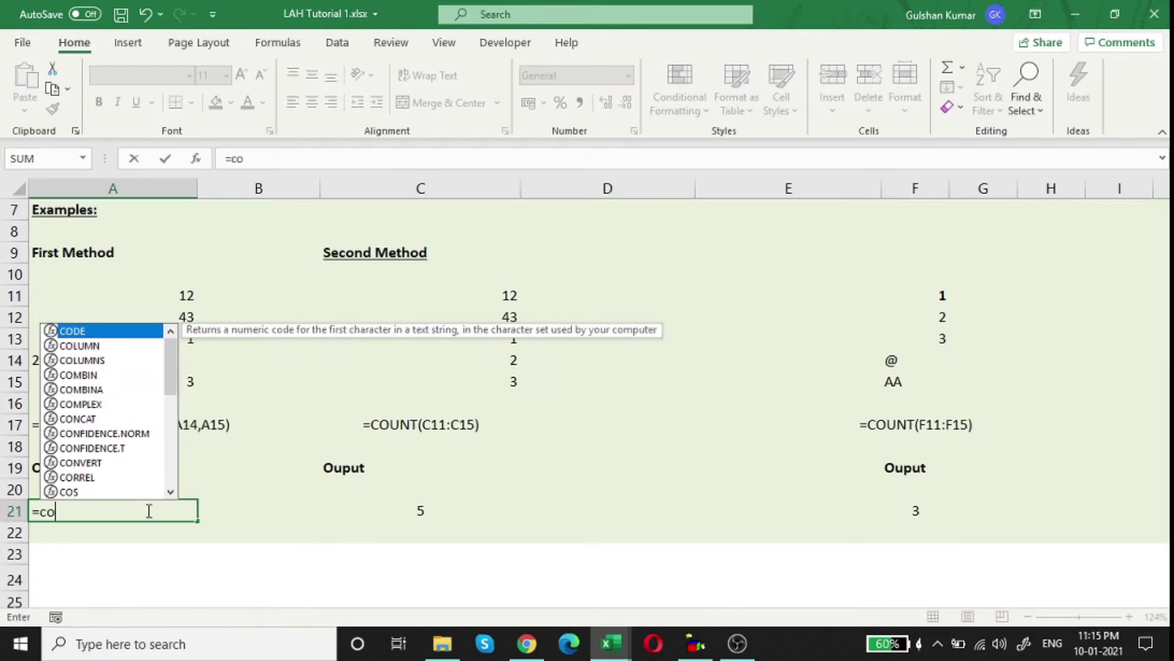
pyautogui.write('un')
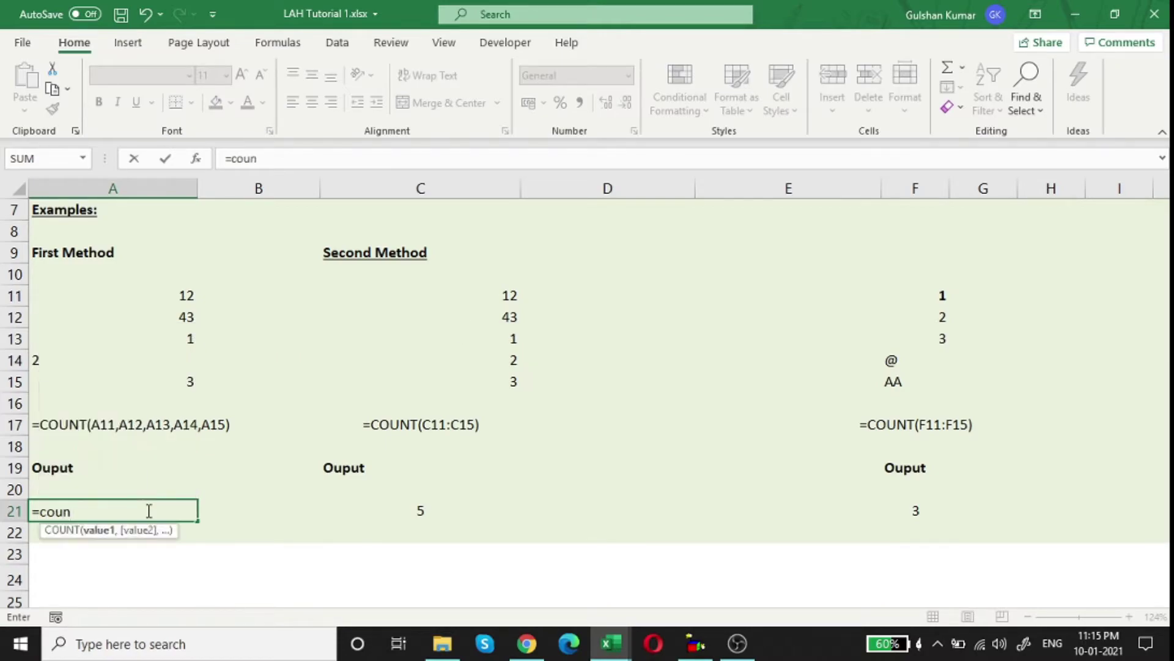
pyautogui.press('Tab')
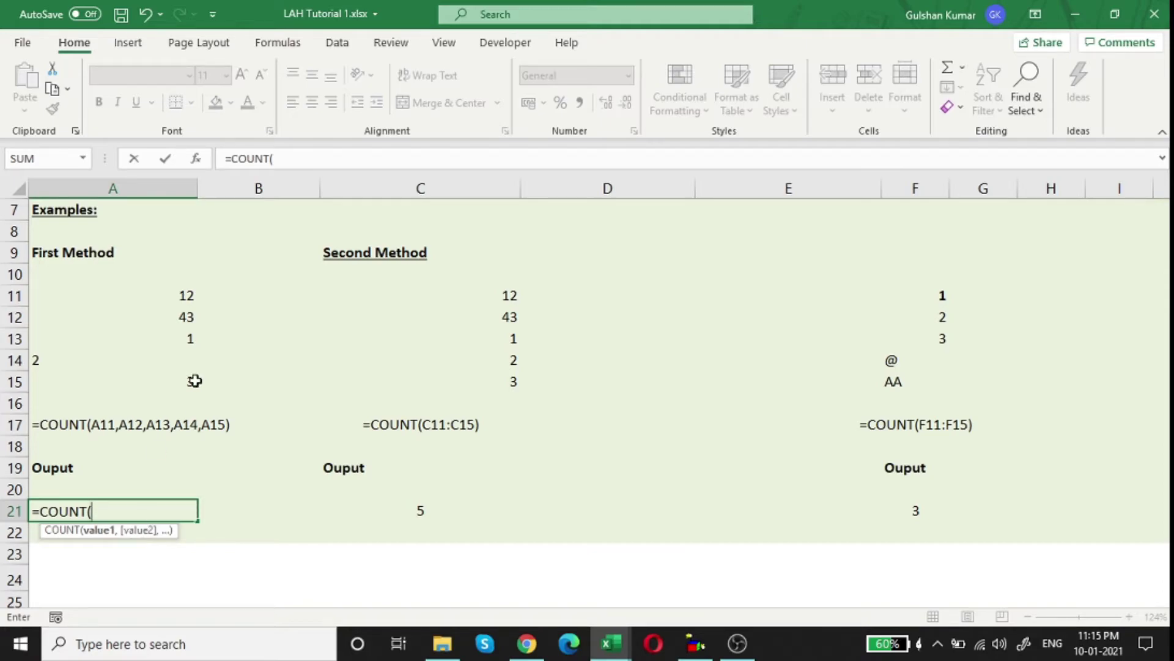
pyautogui.moveTo(171, 296); pyautogui.dragTo(141, 391)
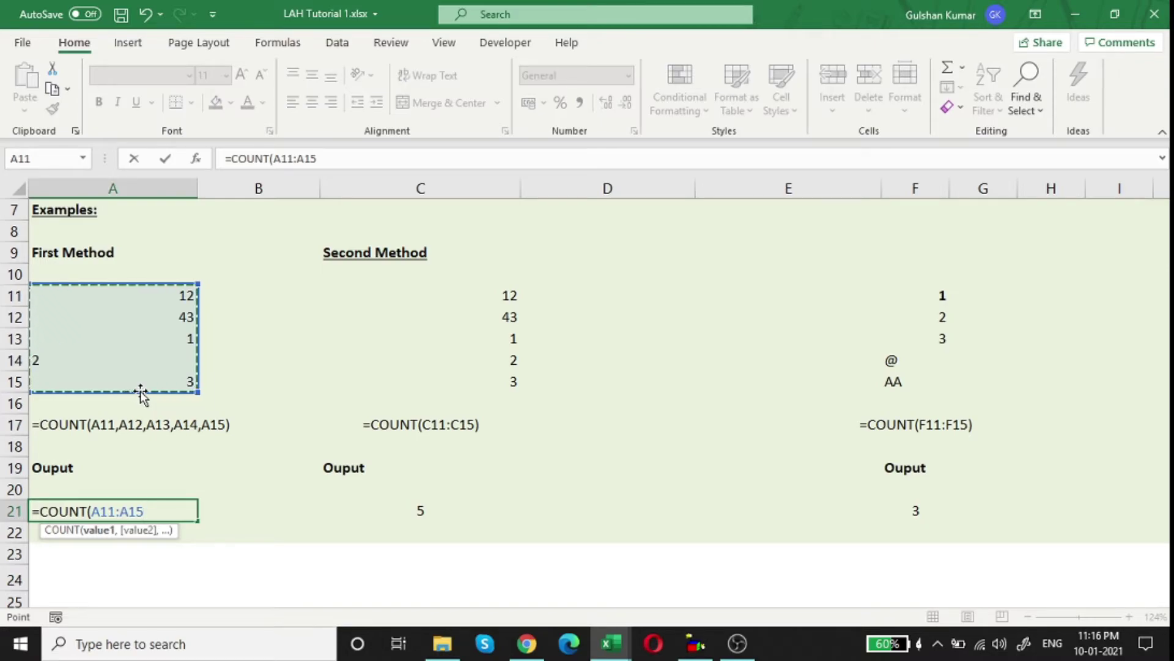
pyautogui.write(')')
pyautogui.press('Return')
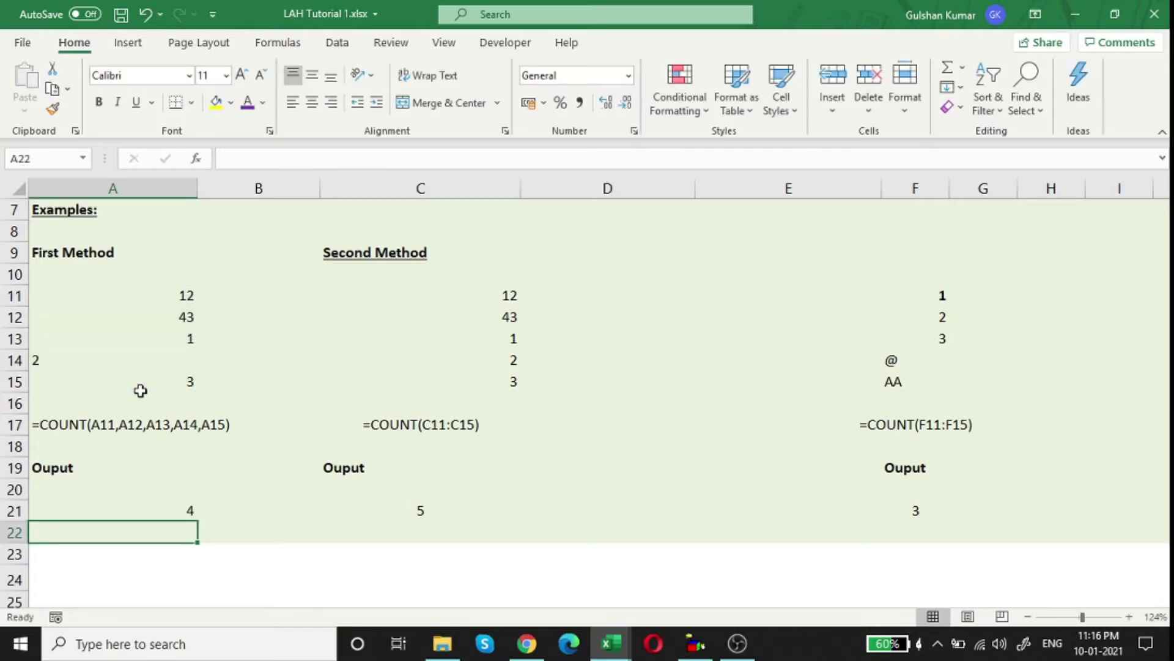
pyautogui.press('Up')
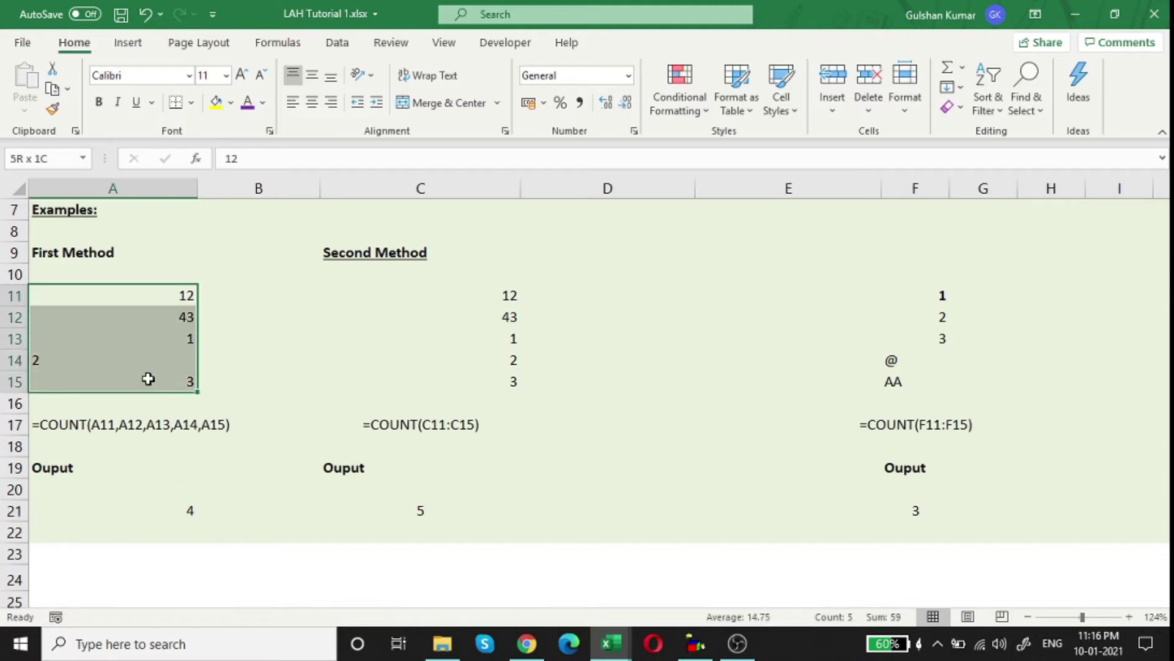
pyautogui.moveTo(152, 299); pyautogui.dragTo(148, 380)
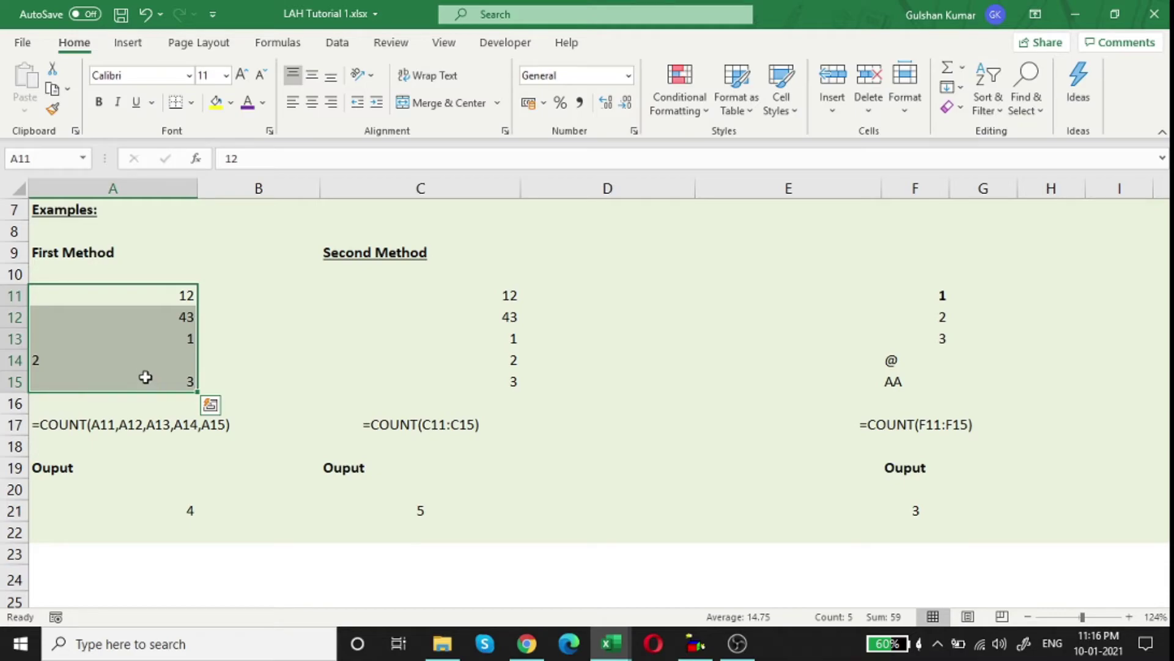
pyautogui.click(146, 362)
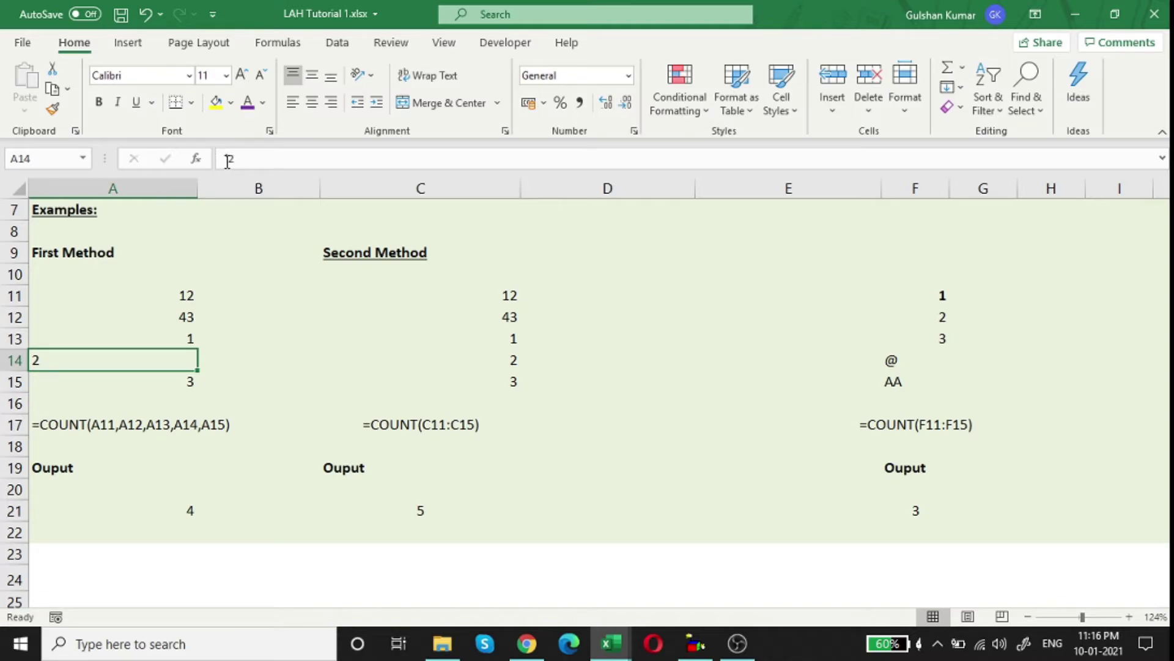
pyautogui.click(142, 378)
pyautogui.click(148, 358)
pyautogui.click(442, 432)
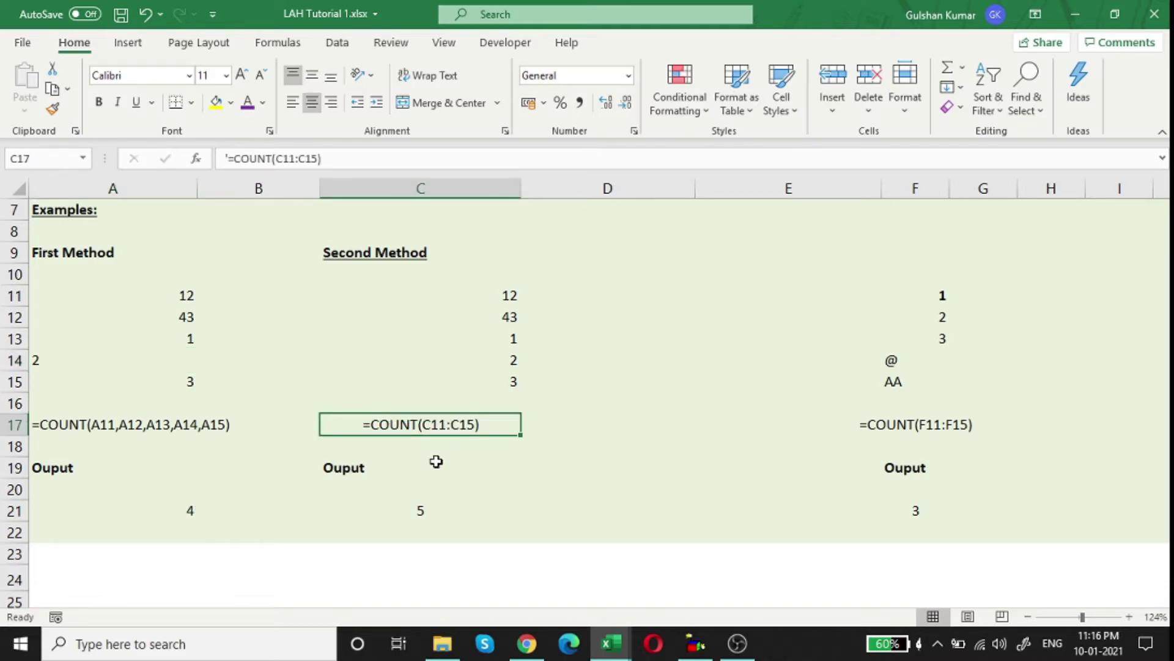
pyautogui.click(425, 507)
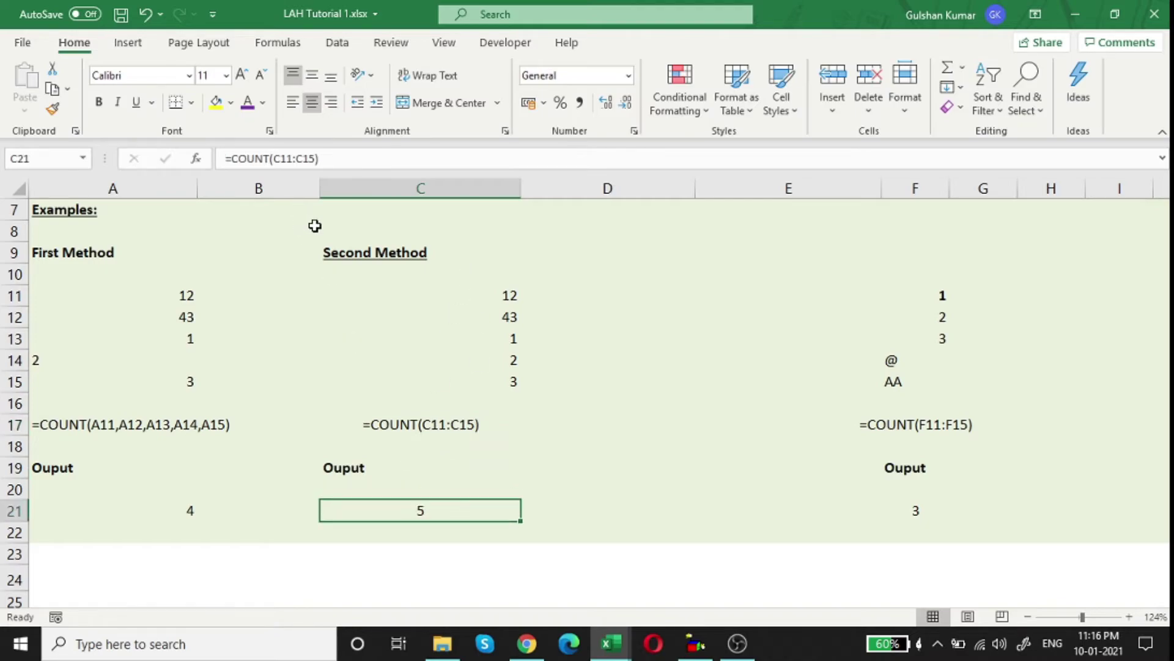
pyautogui.click(195, 503)
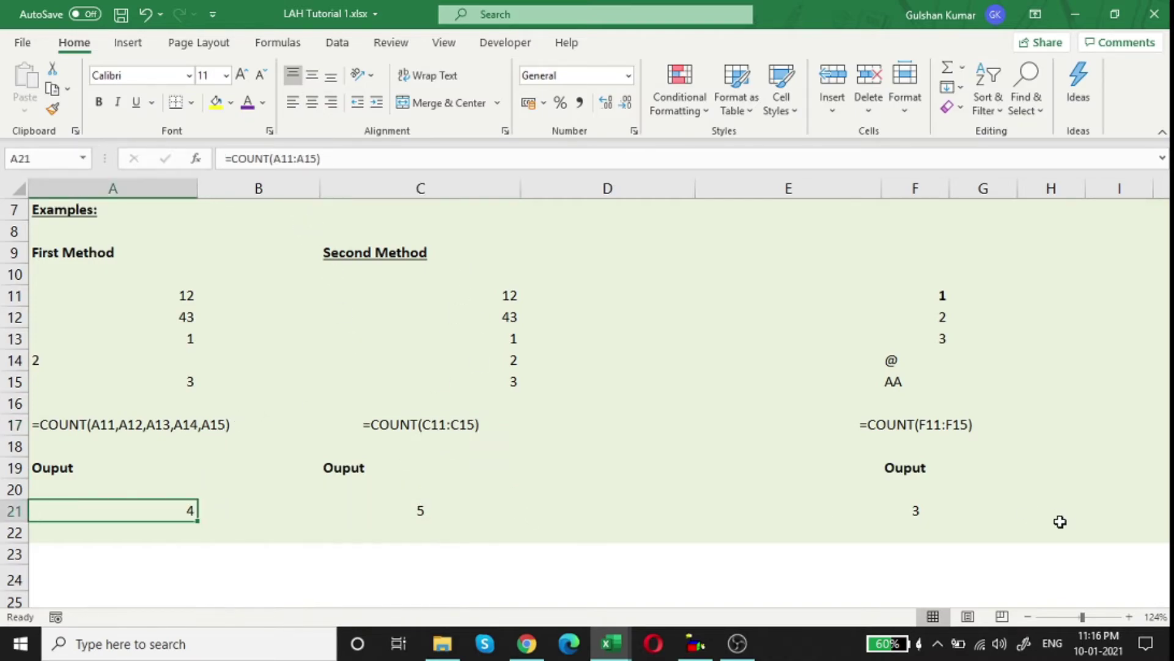
# Enter =COUNT(A11,A12,A13,A14,A15) in A21, listing each cell, to return 4
pyautogui.write('=co')
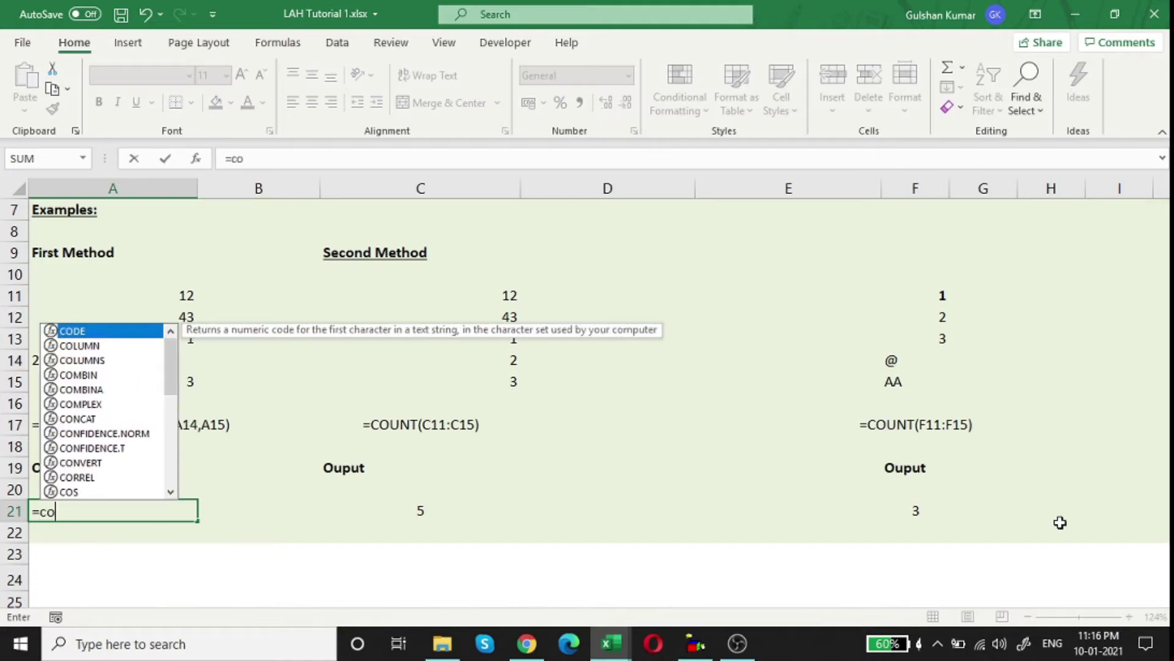
pyautogui.write('un')
pyautogui.press('Tab')
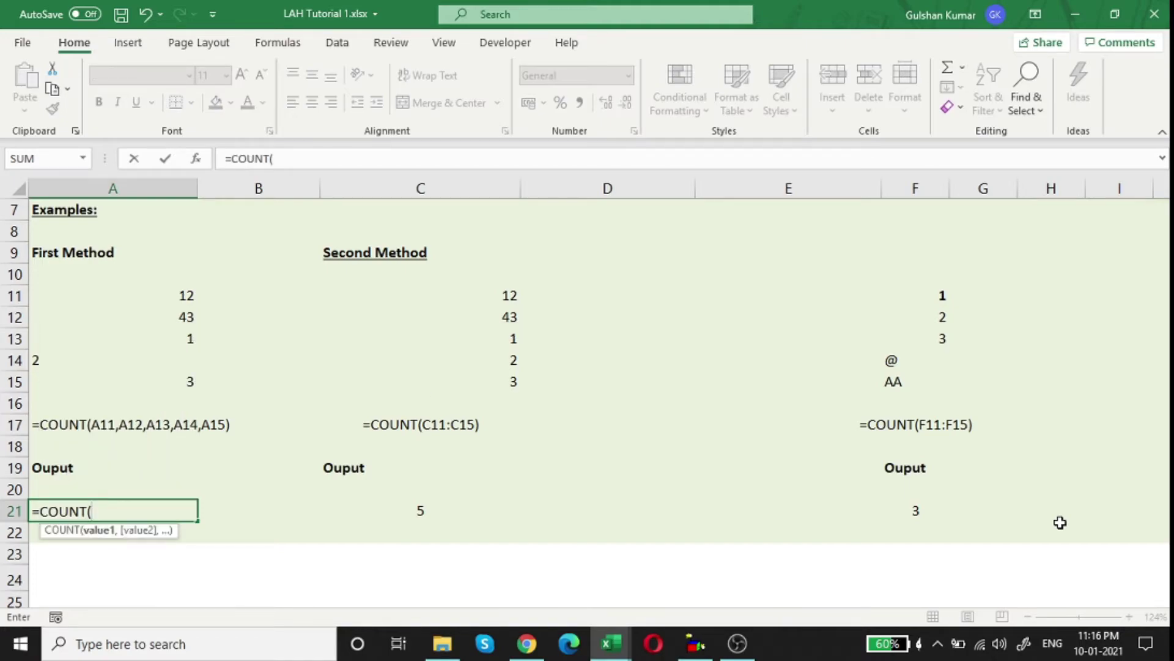
pyautogui.click(141, 293)
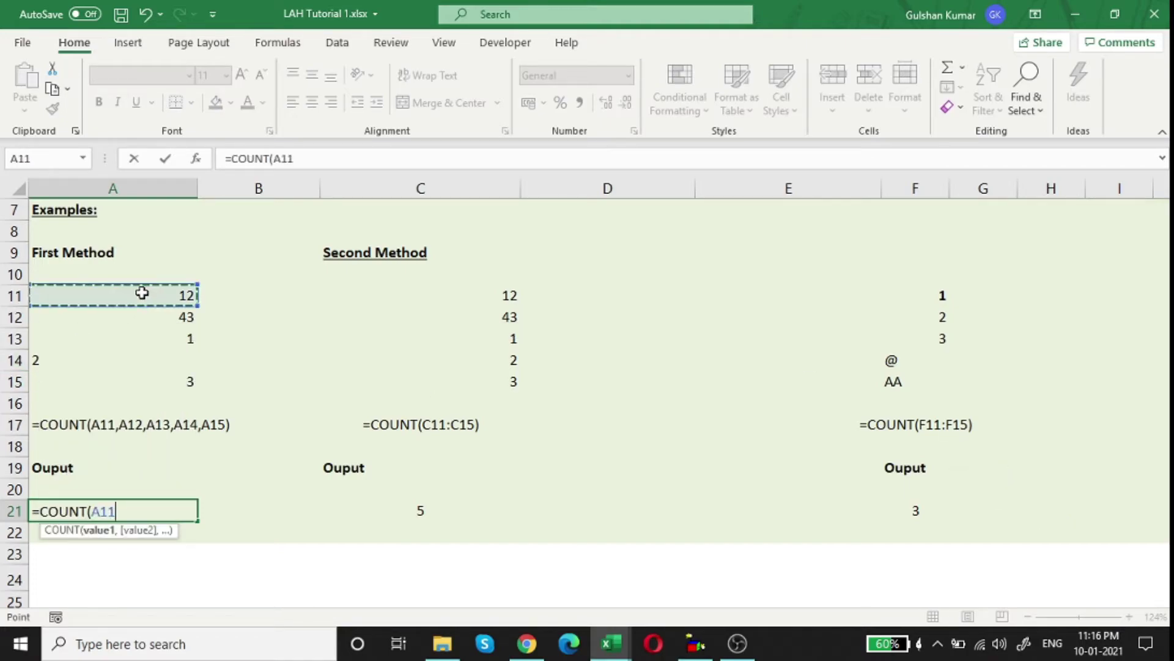
pyautogui.write(',')
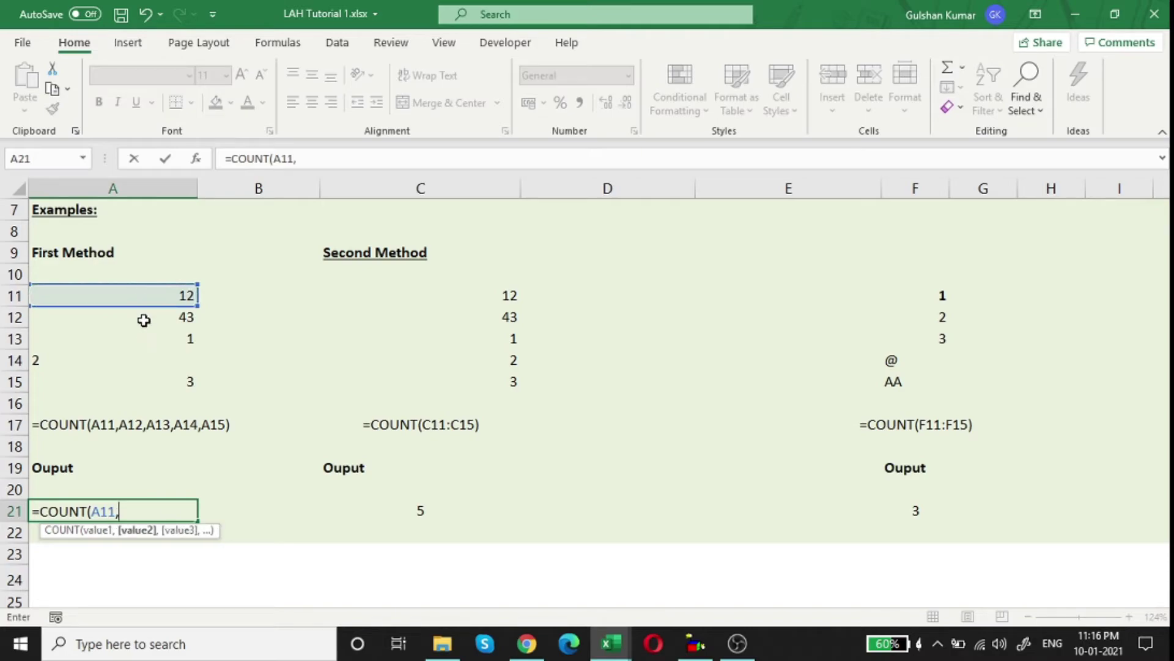
pyautogui.click(146, 314)
pyautogui.write(',')
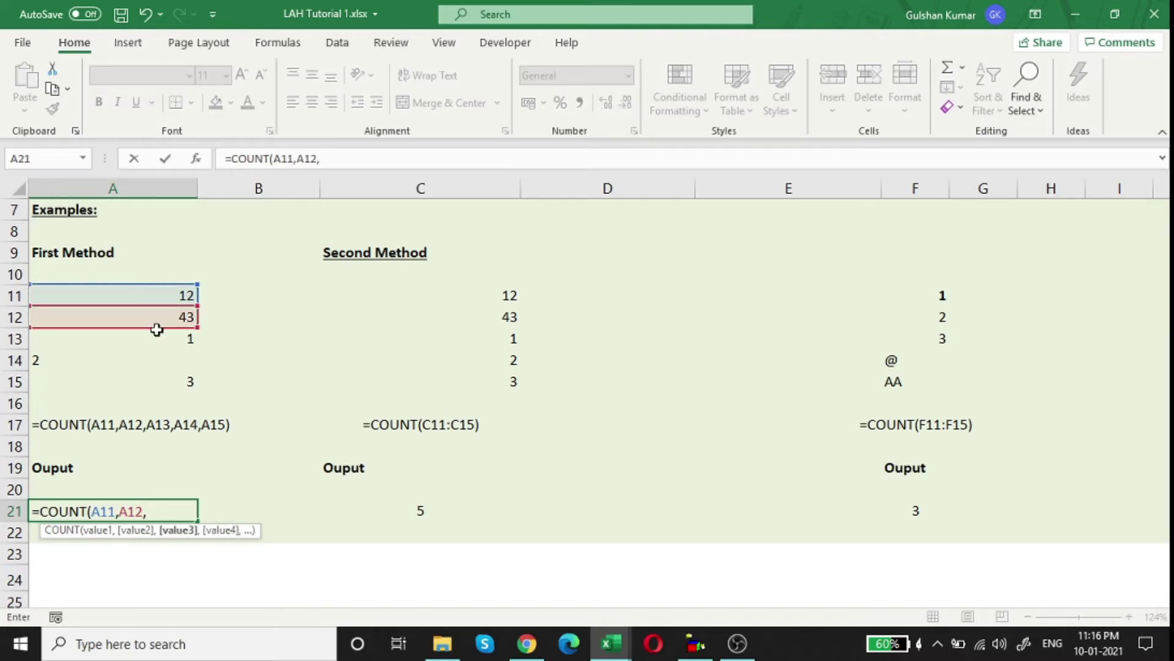
pyautogui.click(162, 339)
pyautogui.write(',')
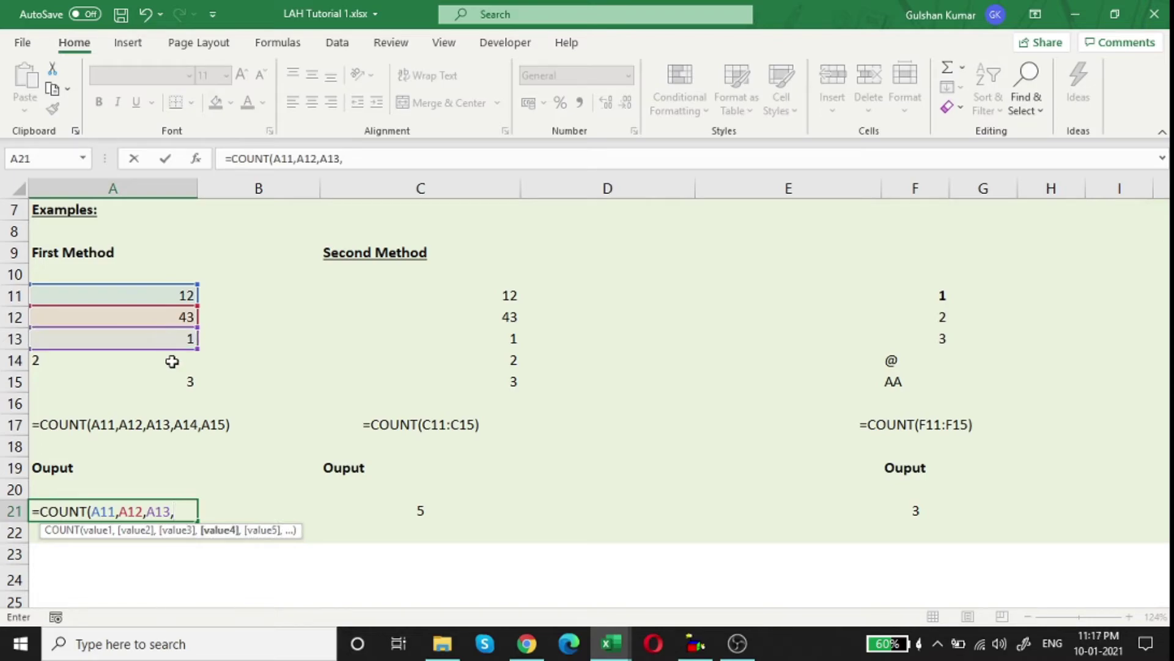
pyautogui.click(186, 363)
pyautogui.write(',')
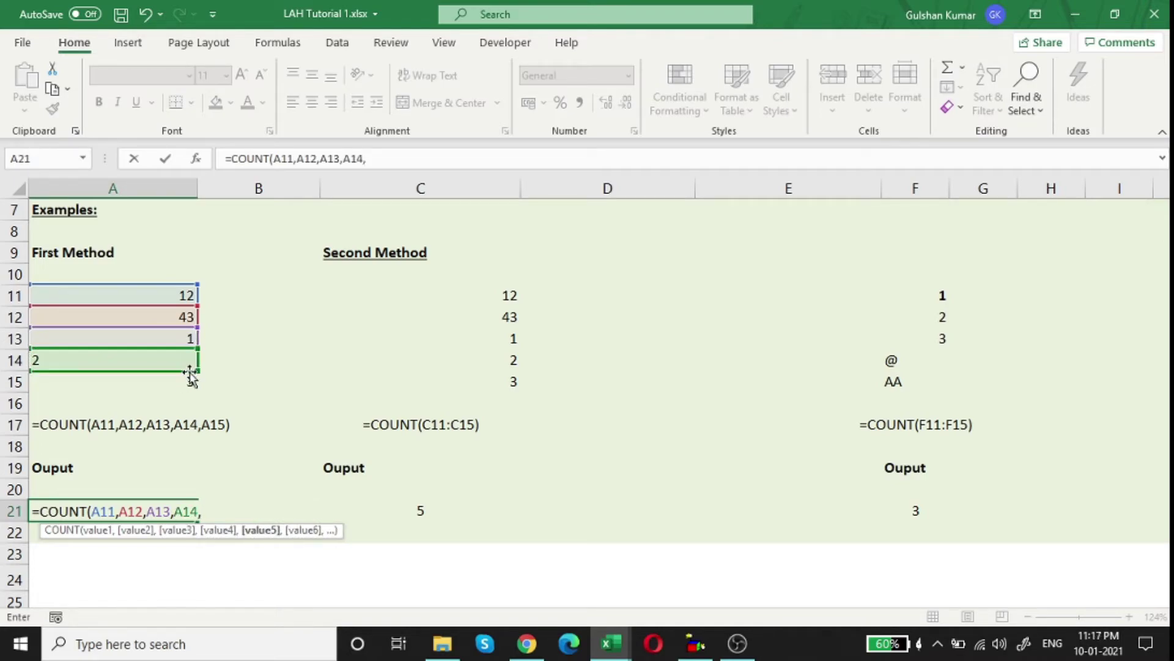
pyautogui.click(183, 377)
pyautogui.write(')')
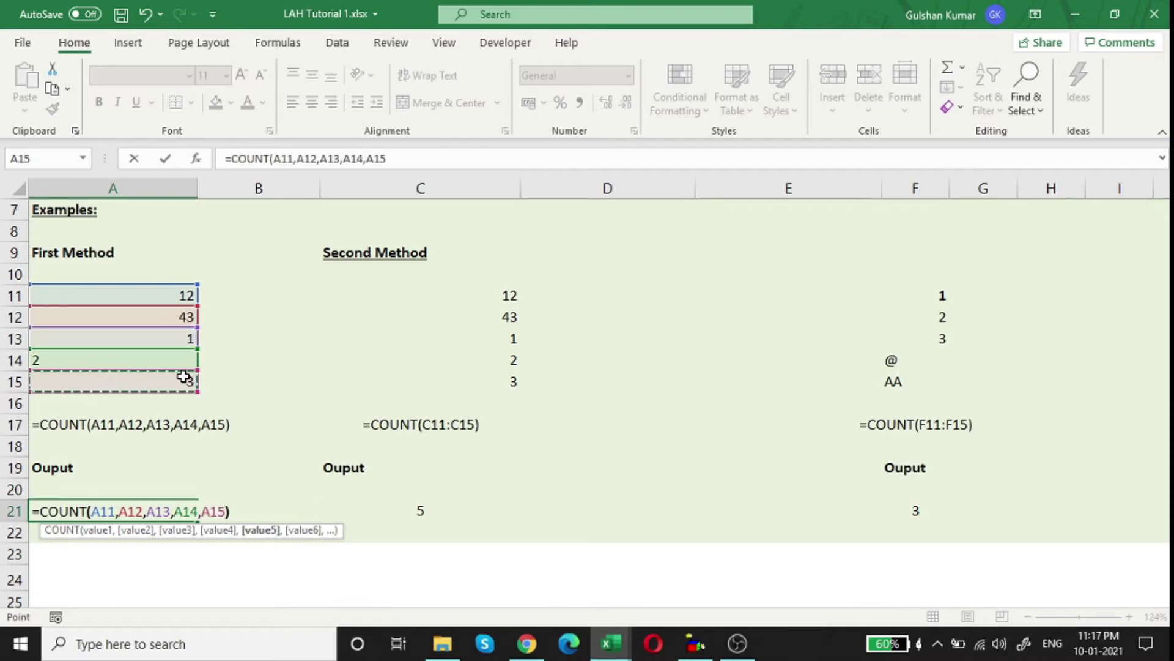
pyautogui.press('Return')
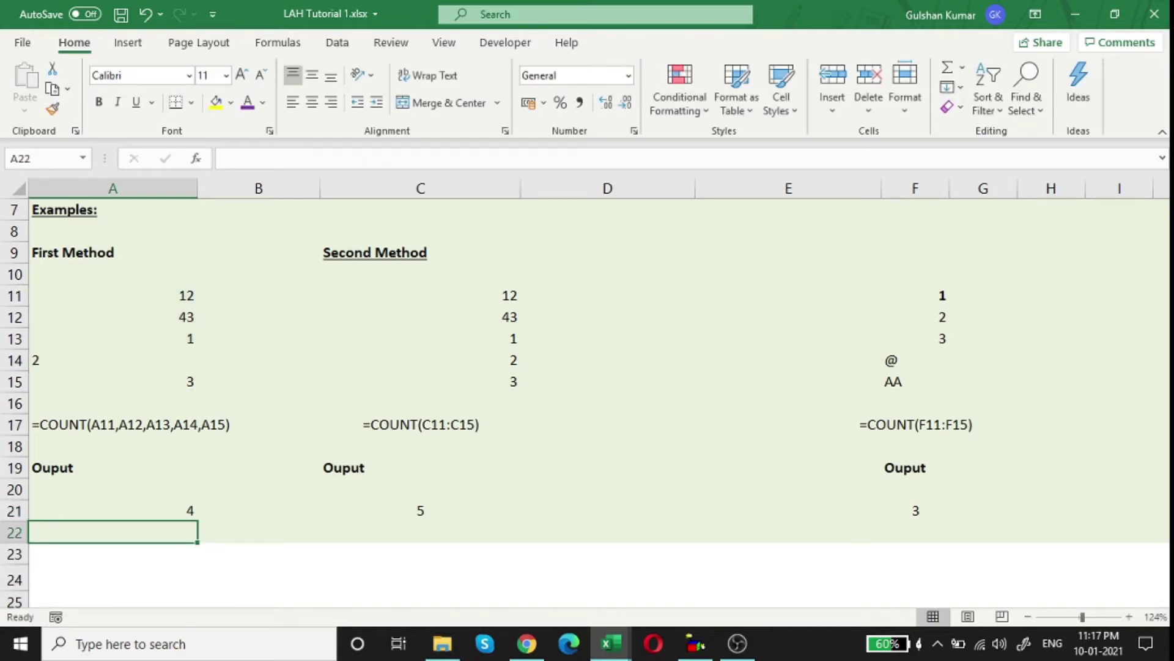
# Review A21, then re-commit the C21 COUNT formula showing 5
pyautogui.click(112, 510)
pyautogui.press('Right')
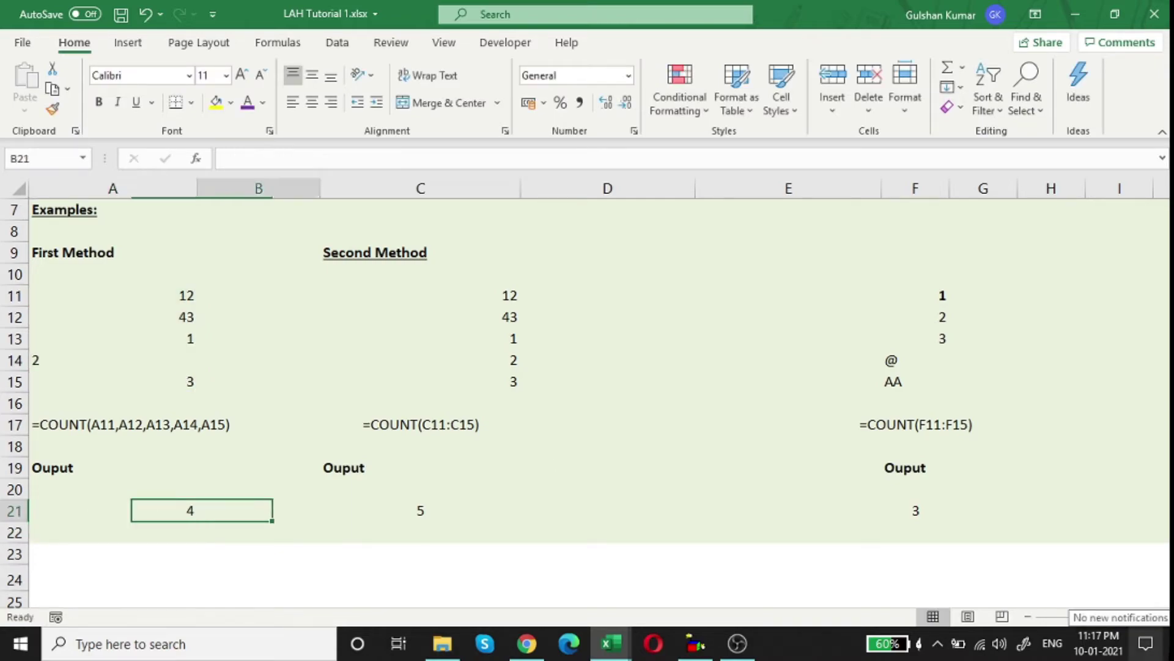
pyautogui.press('Right')
pyautogui.press('F2')
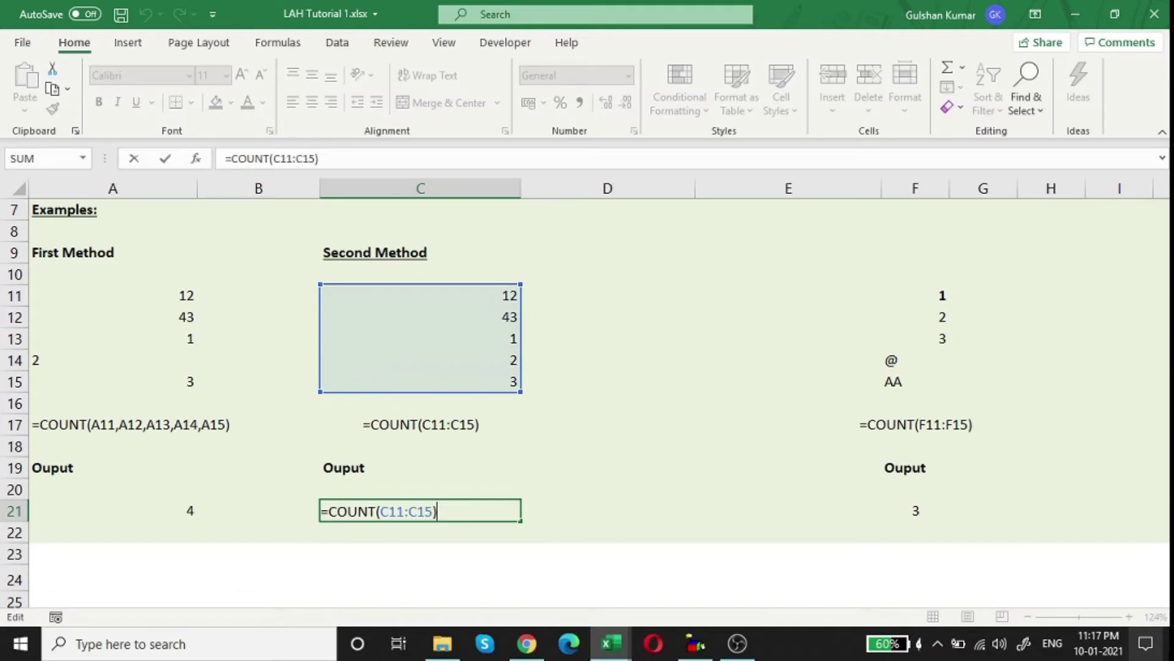
pyautogui.press('Return')
pyautogui.press('Up')
pyautogui.press('Right')
pyautogui.press('Right')
pyautogui.press('Right')
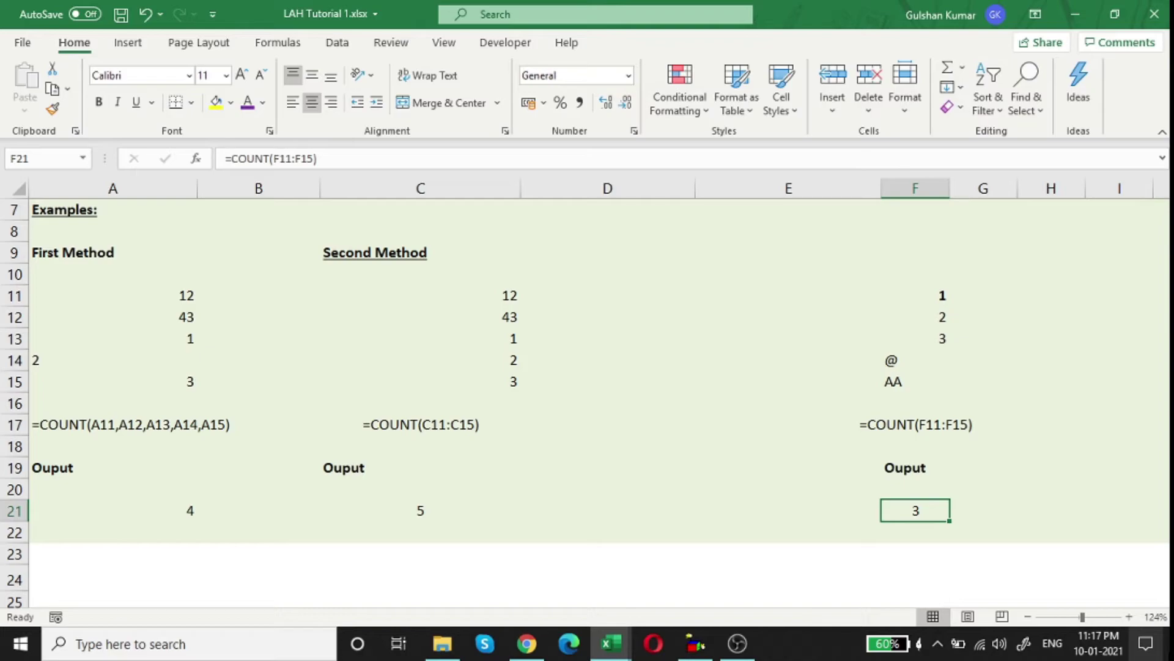
# Enter =COUNT(F11:F13,F15,F14) in F21, mixing a range with single cells, returning 3
pyautogui.write('=co')
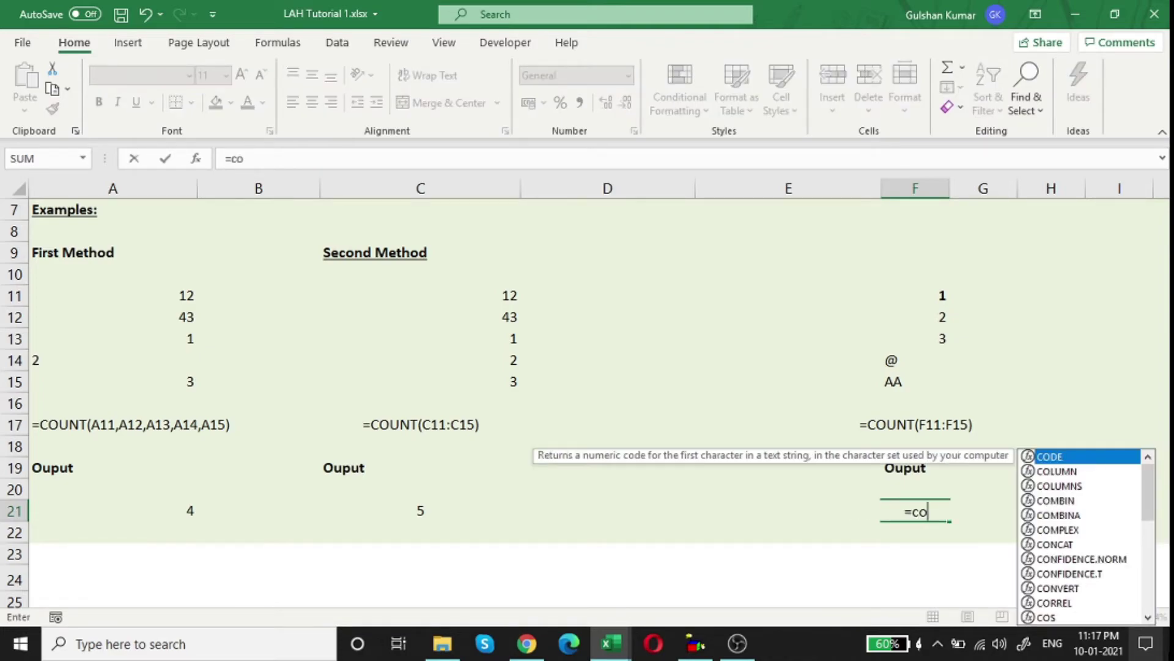
pyautogui.write('un')
pyautogui.press('Tab')
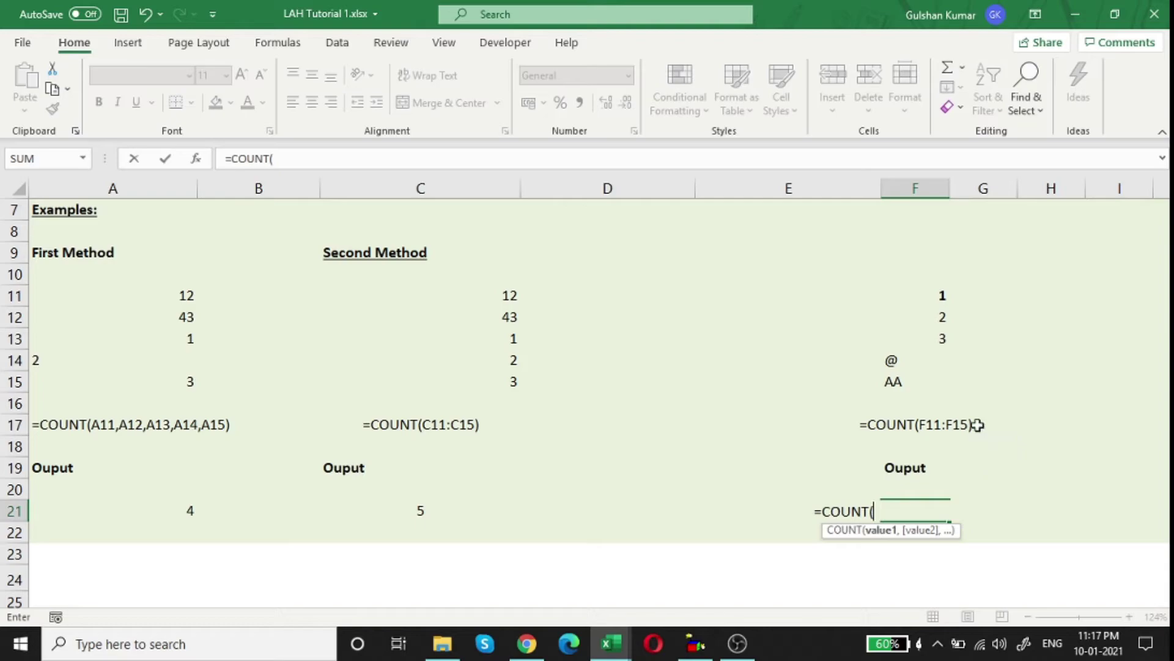
pyautogui.moveTo(924, 299); pyautogui.dragTo(921, 334)
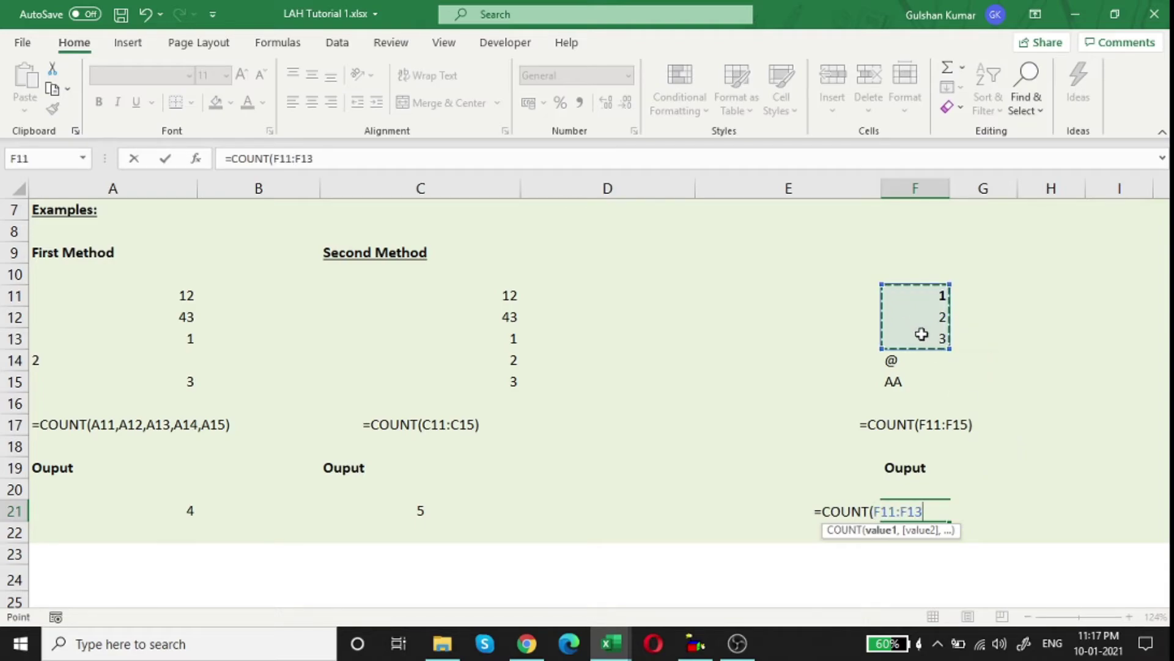
pyautogui.write(',')
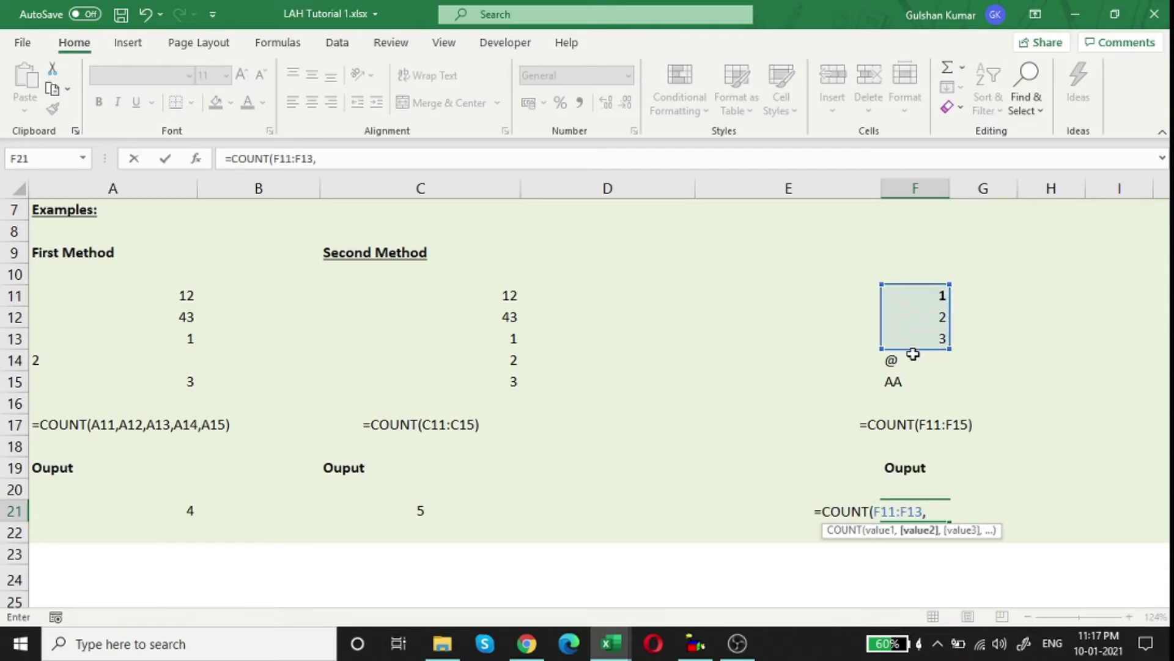
pyautogui.click(911, 382)
pyautogui.write(',')
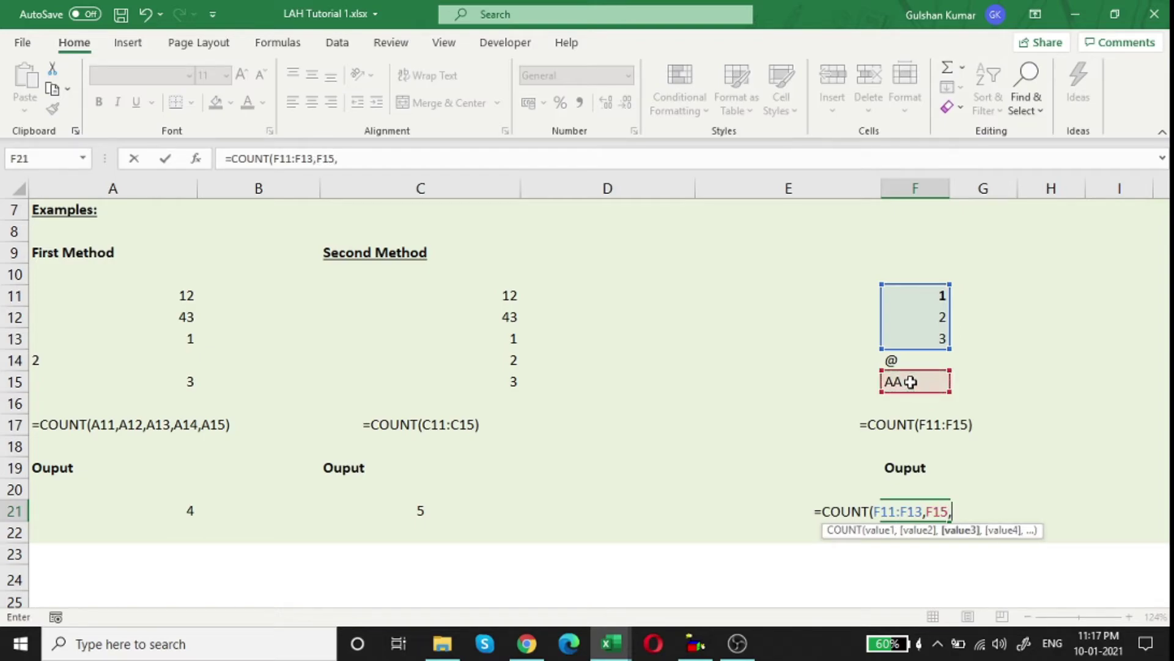
pyautogui.click(914, 360)
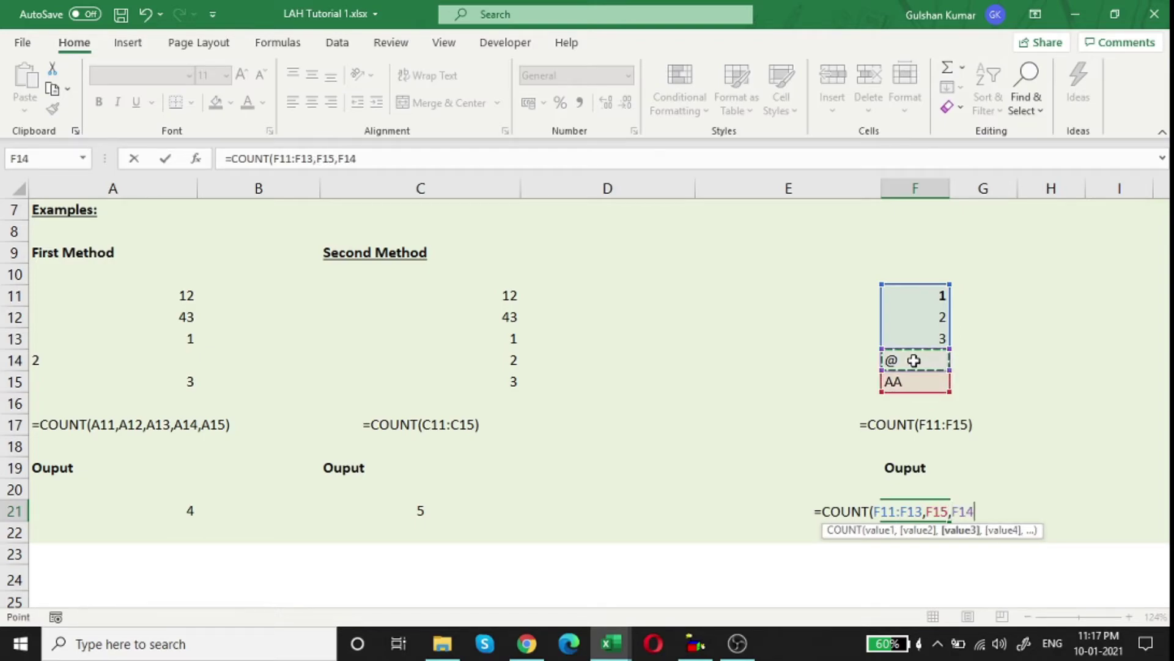
pyautogui.write(')')
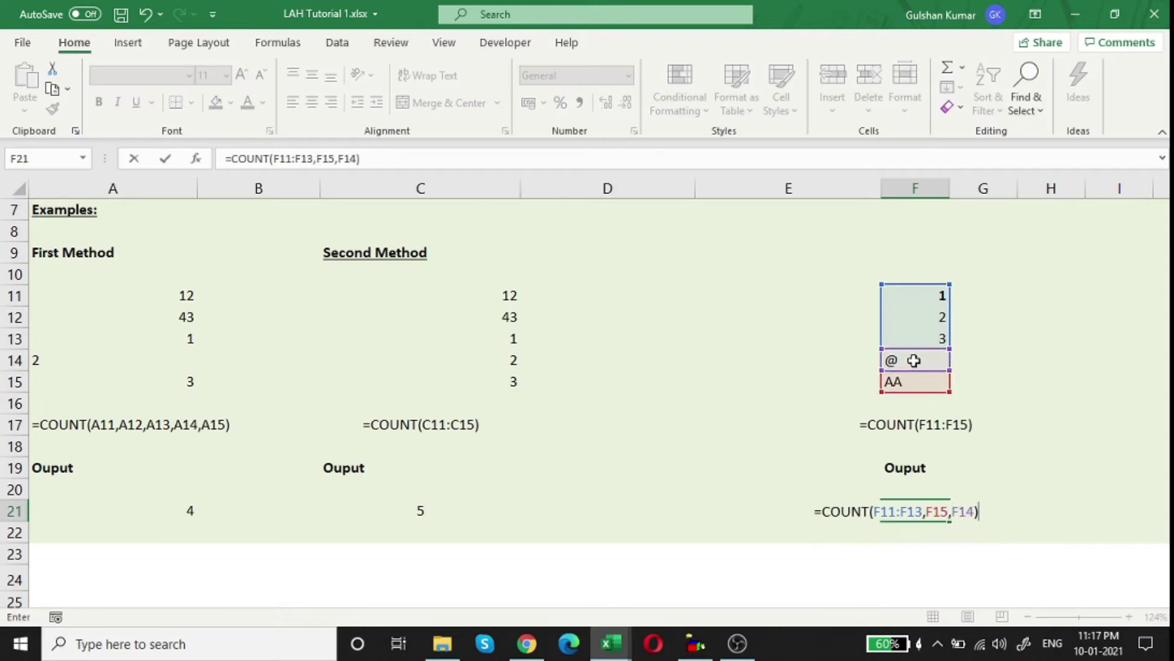
pyautogui.press('Return')
pyautogui.press('Up')
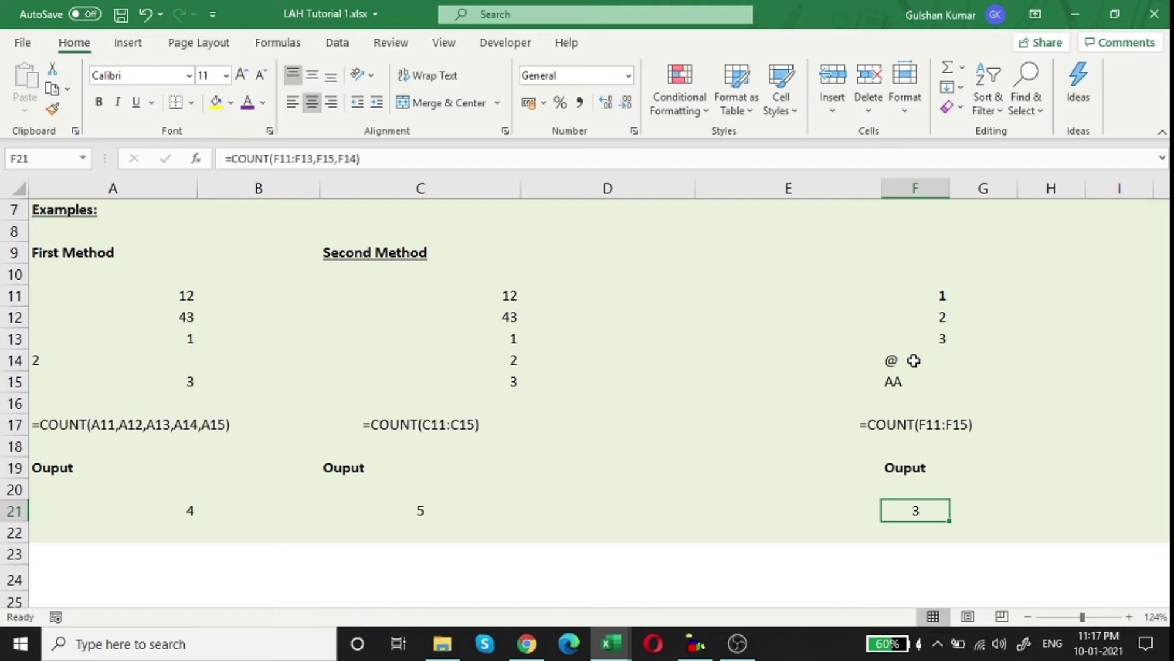
# Scroll down to the Working Count table and select cell A41
pyautogui.scroll(-2, 841, 386)
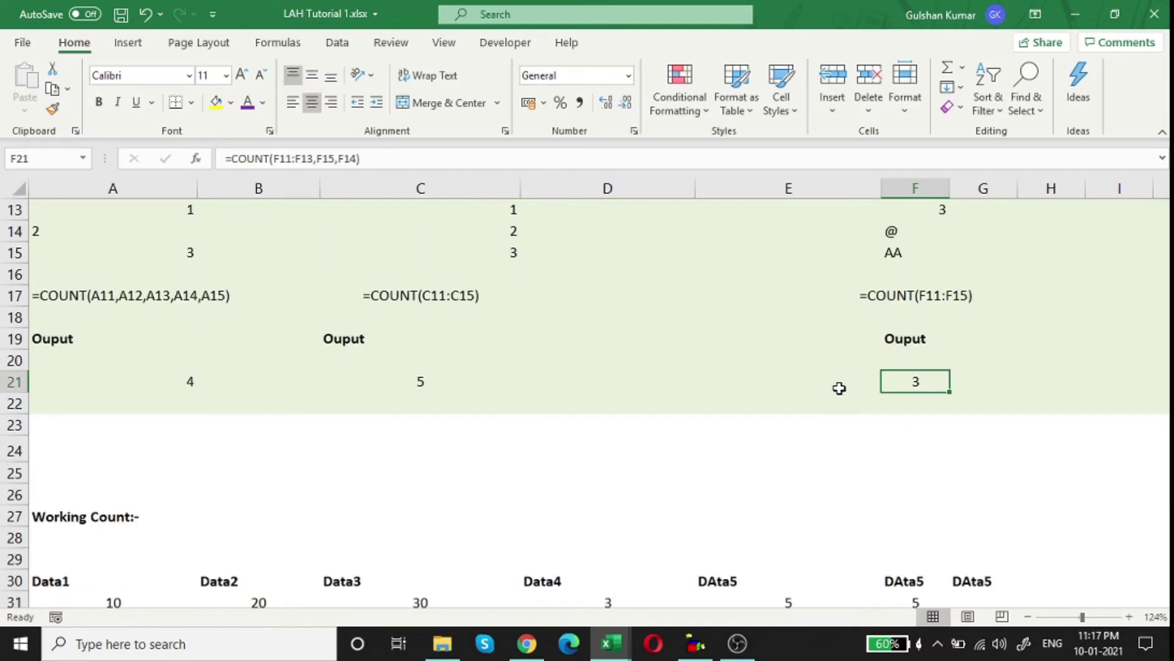
pyautogui.scroll(-1, 839, 388)
pyautogui.scroll(-1, 838, 388)
pyautogui.scroll(-2, 839, 388)
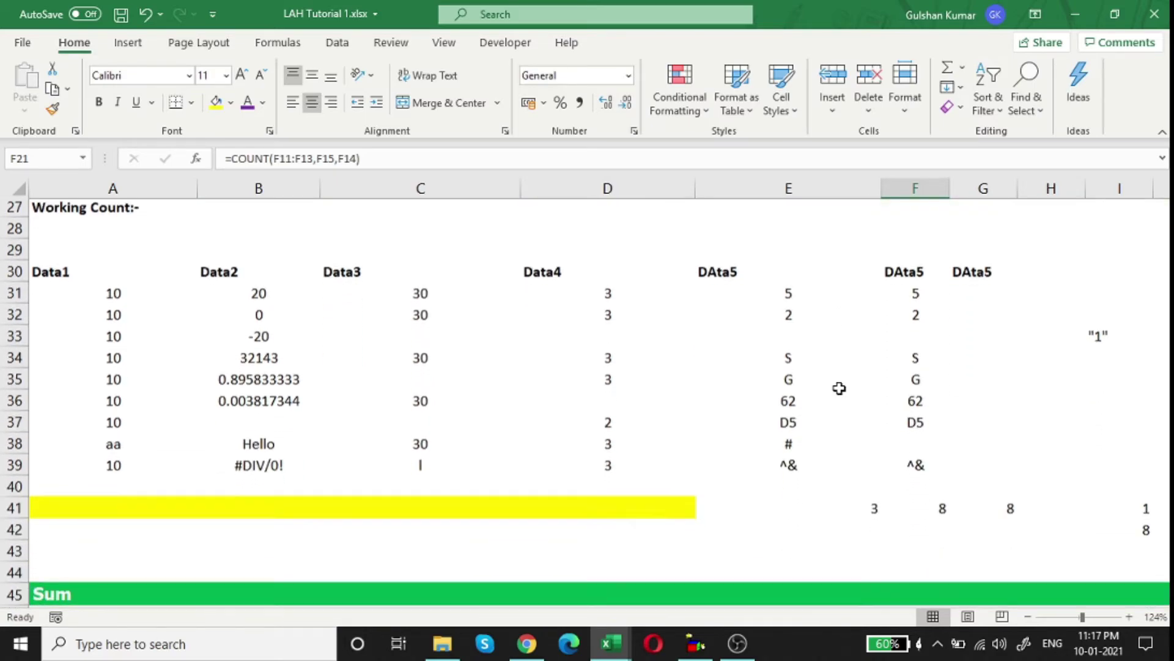
pyautogui.scroll(-1, 838, 389)
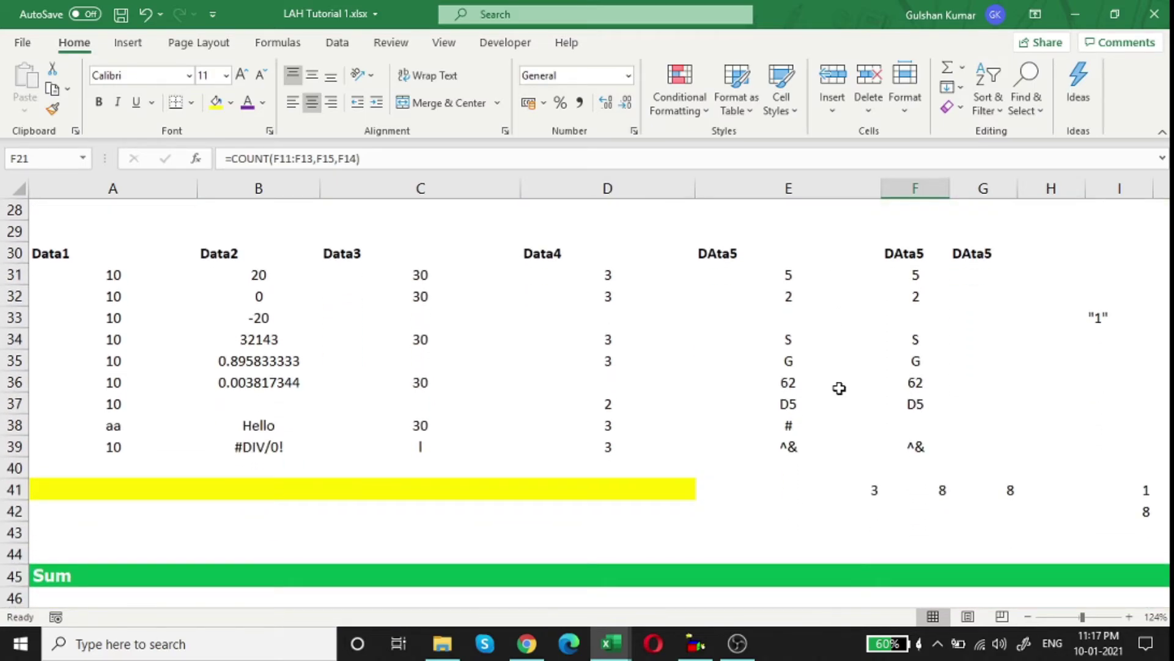
pyautogui.click(113, 490)
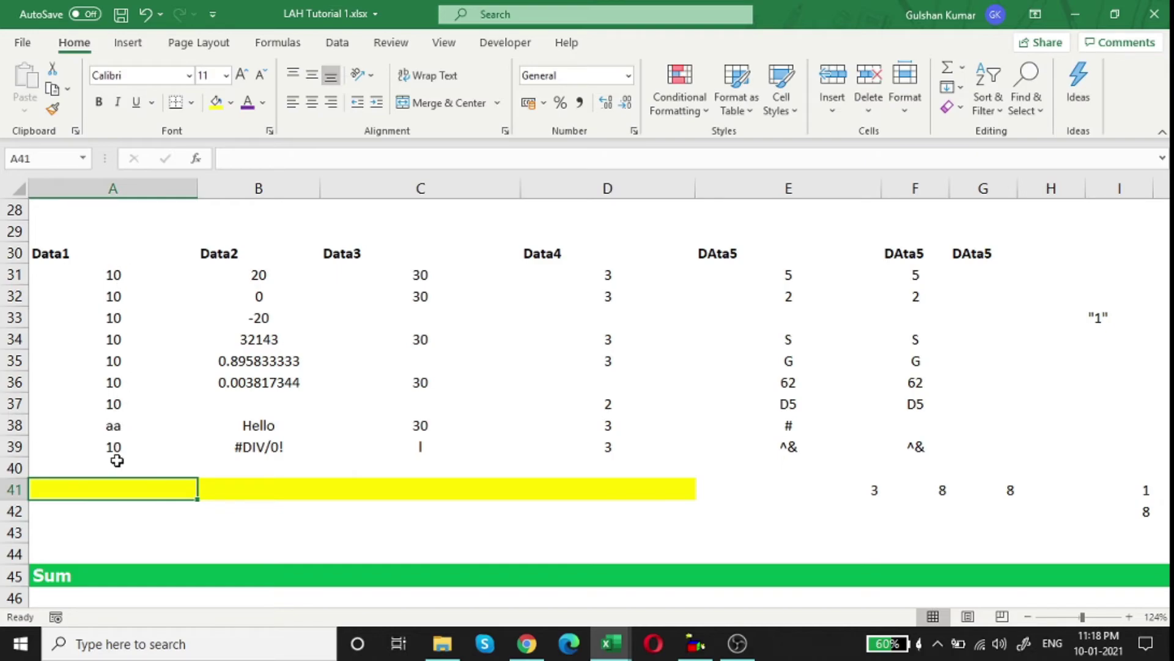
# Enter =COUNT(A31:A39) in A41 to get 8, then select A31:A39 to compare
pyautogui.write('=c')
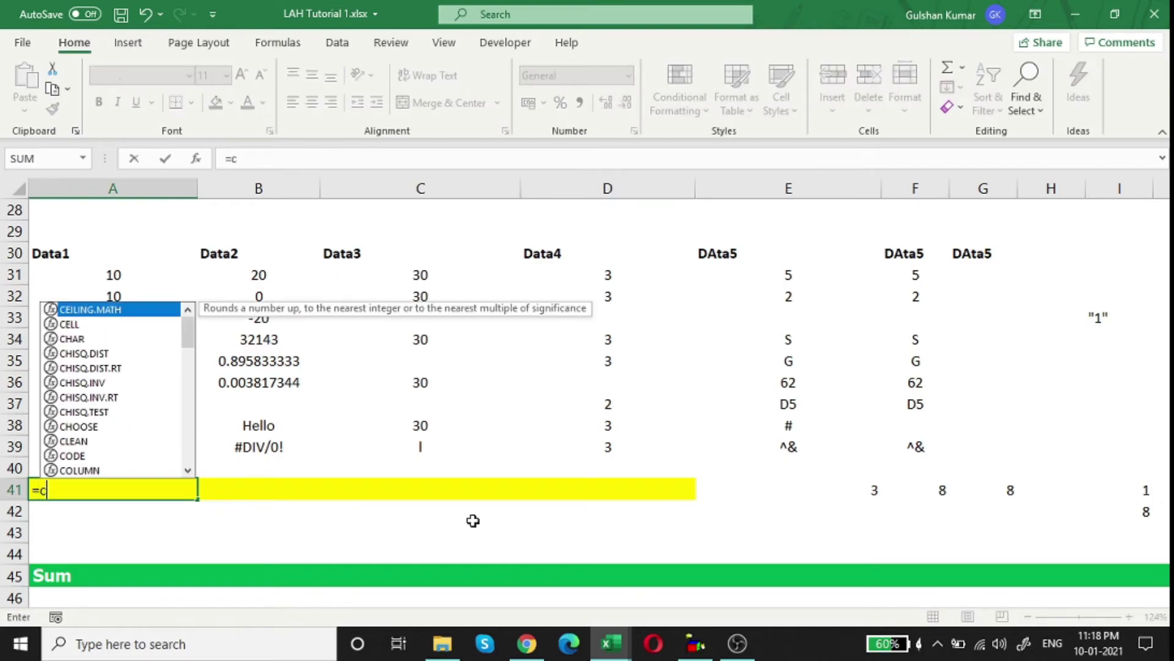
pyautogui.write('ount')
pyautogui.press('Tab')
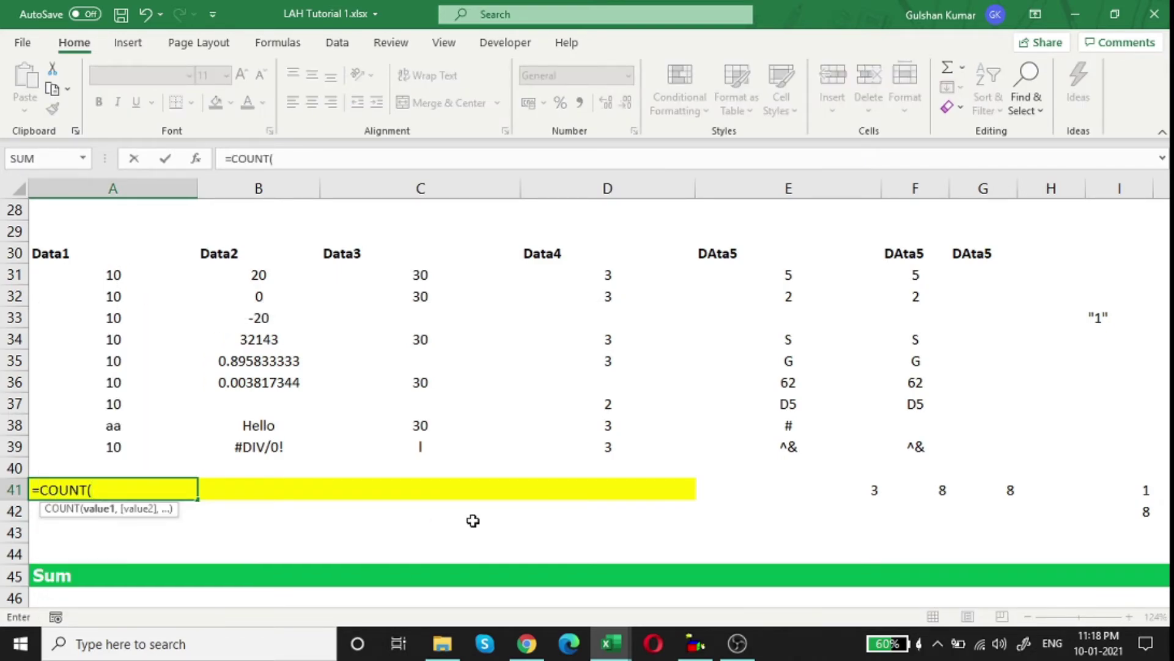
pyautogui.moveTo(112, 279); pyautogui.dragTo(79, 441)
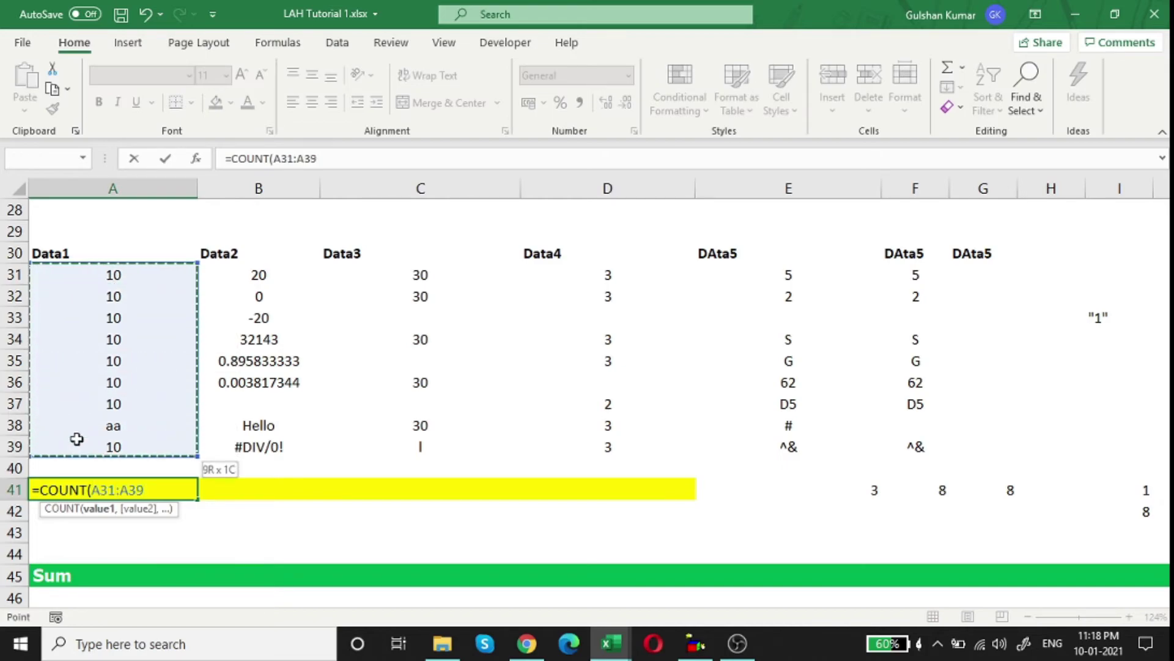
pyautogui.write(')')
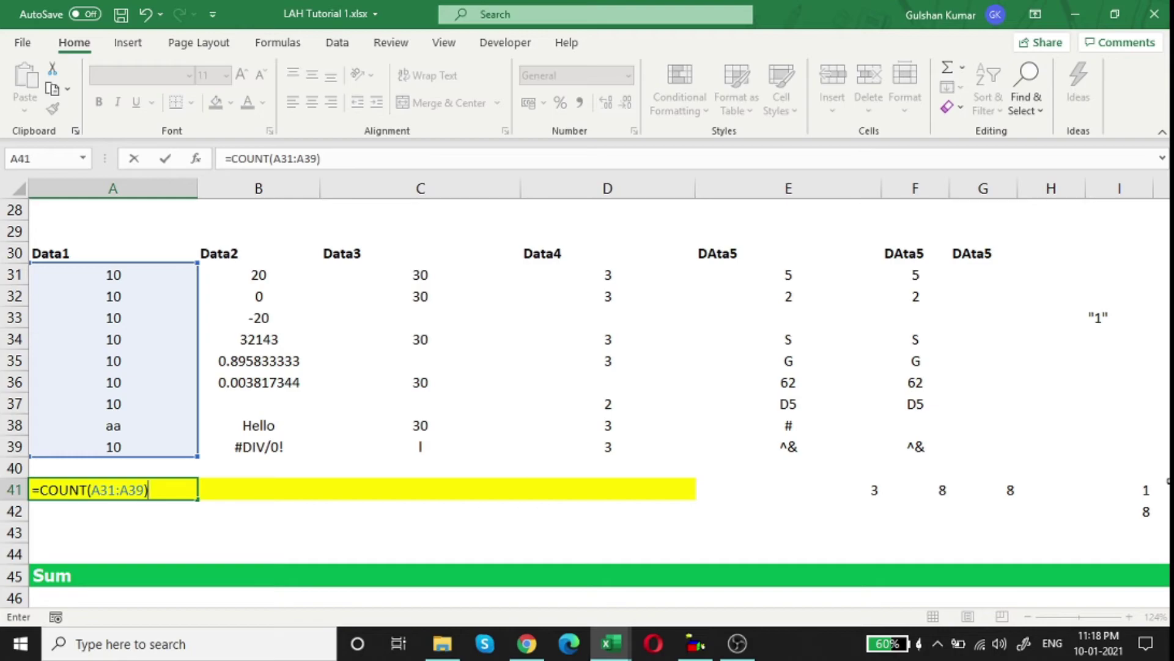
pyautogui.press('Return')
pyautogui.click(159, 490)
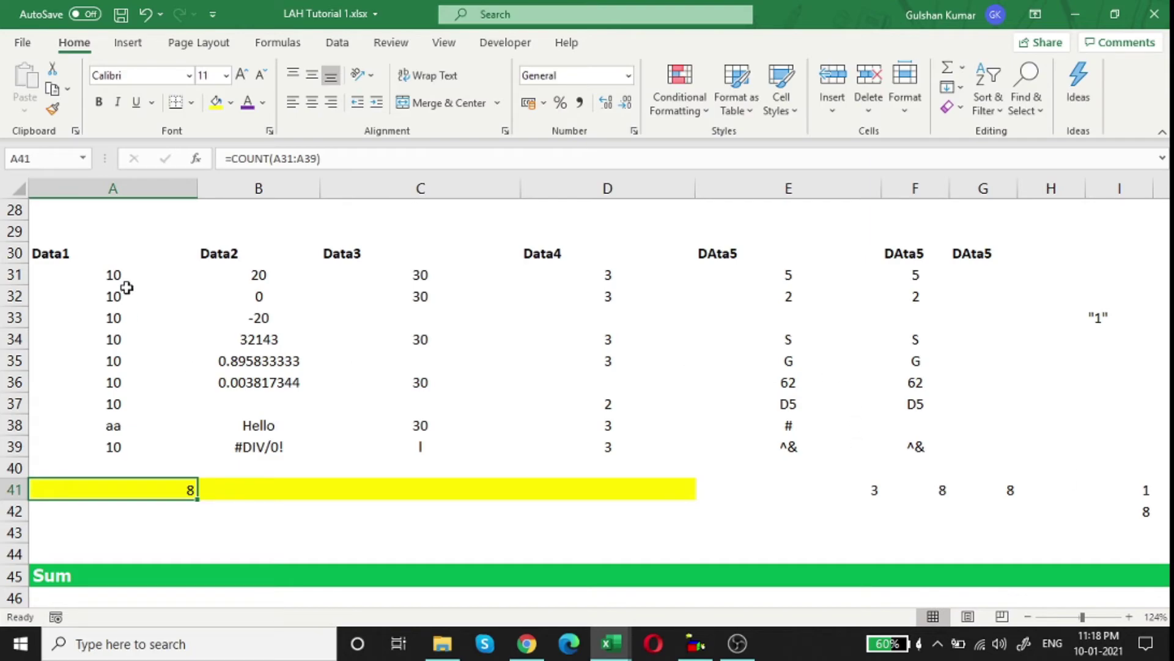
pyautogui.moveTo(122, 274); pyautogui.dragTo(110, 440)
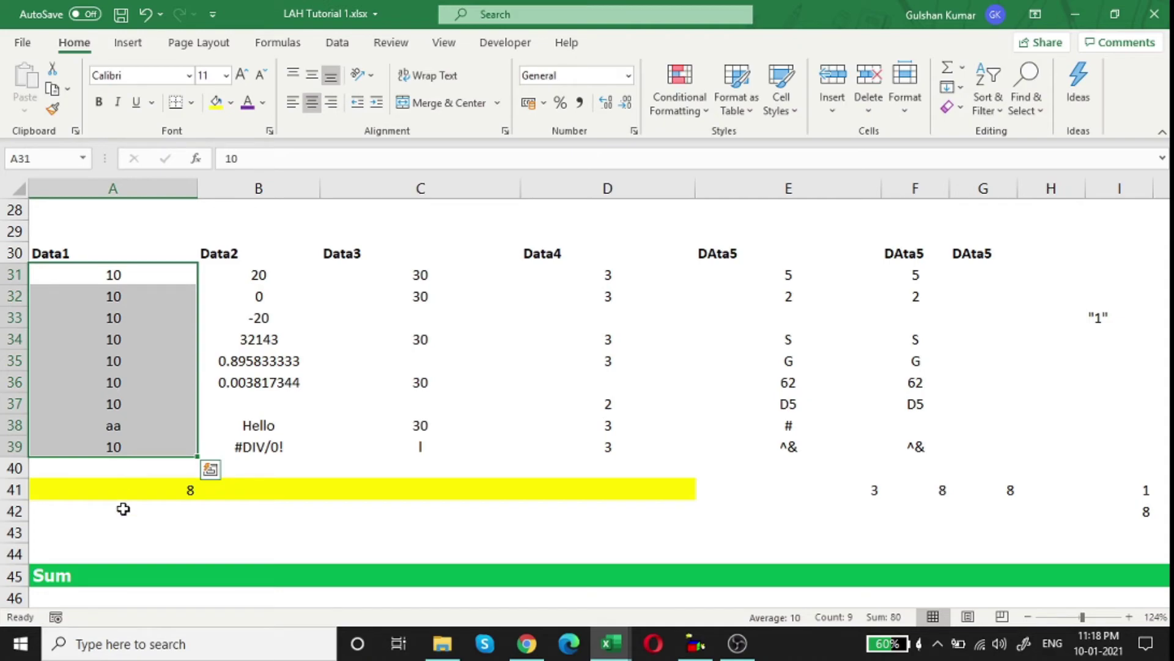
# Copy the A41 COUNT formula across B41:D41 and check the copied formulas
pyautogui.click(145, 494)
pyautogui.click(314, 491)
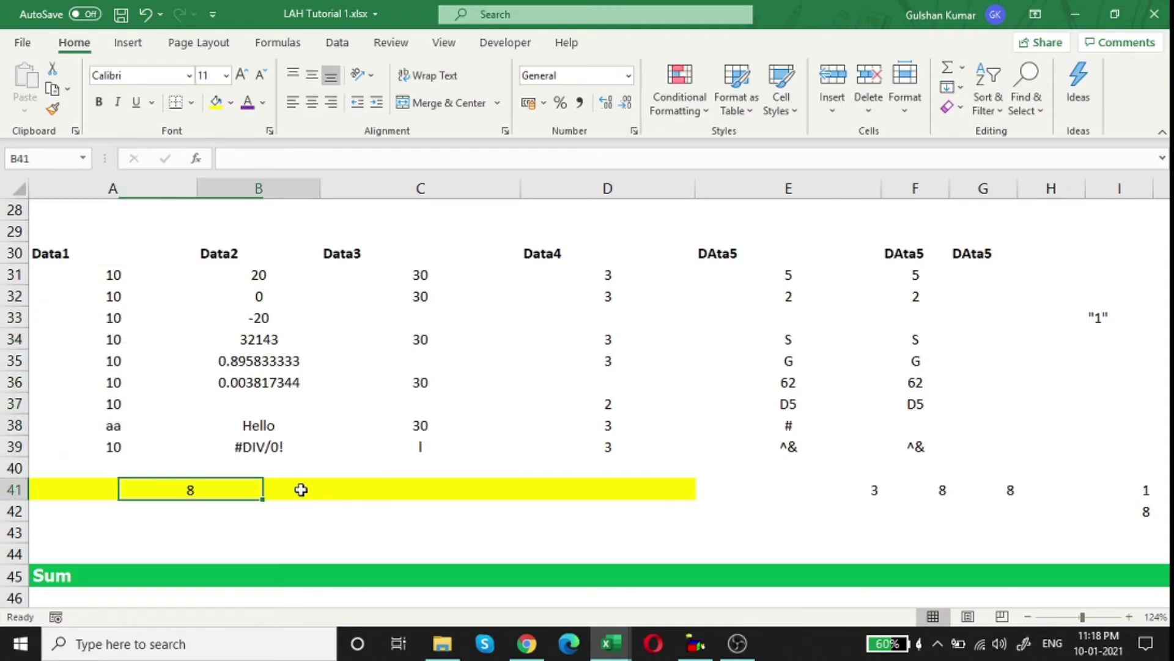
pyautogui.click(173, 489)
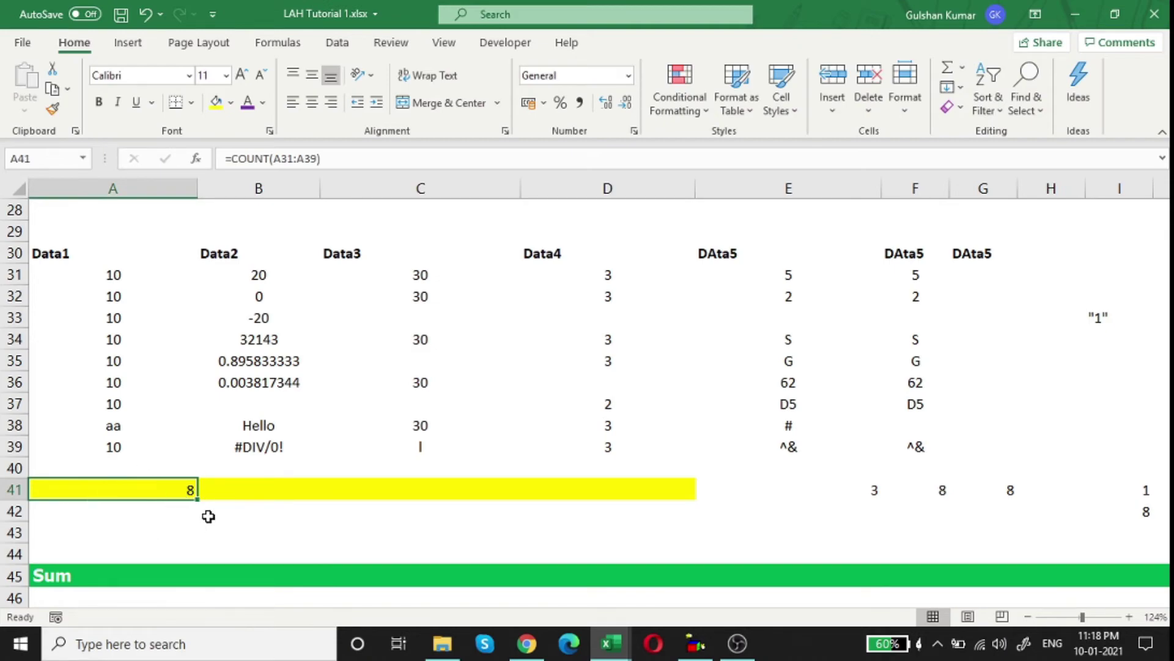
pyautogui.moveTo(198, 502); pyautogui.dragTo(640, 504)
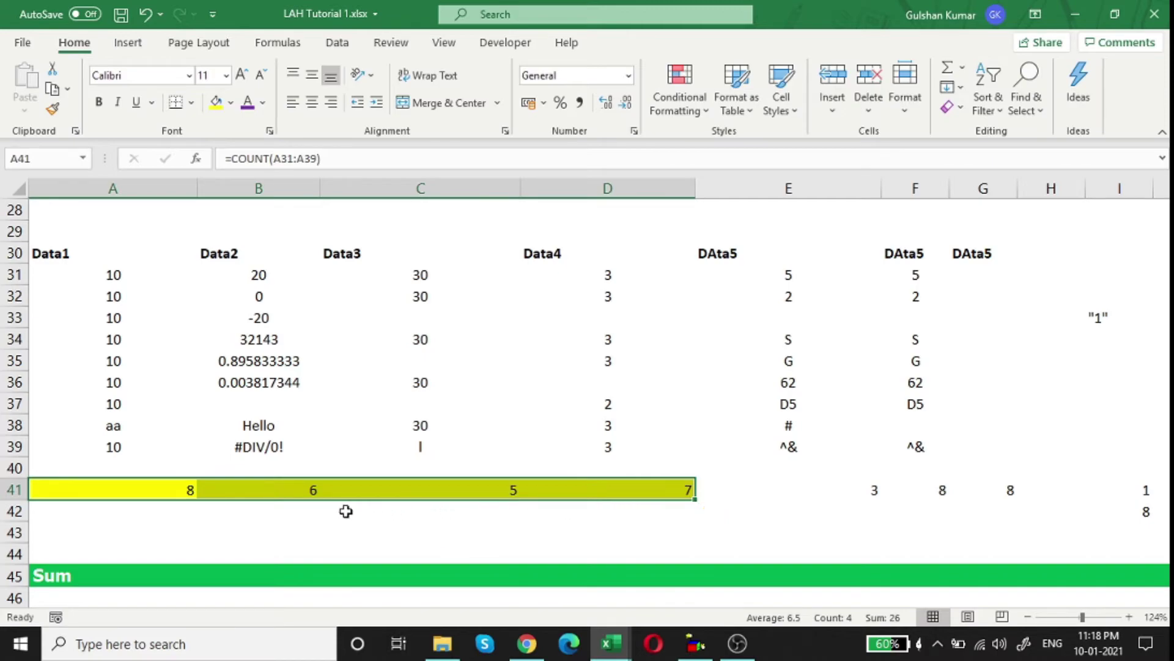
pyautogui.click(301, 490)
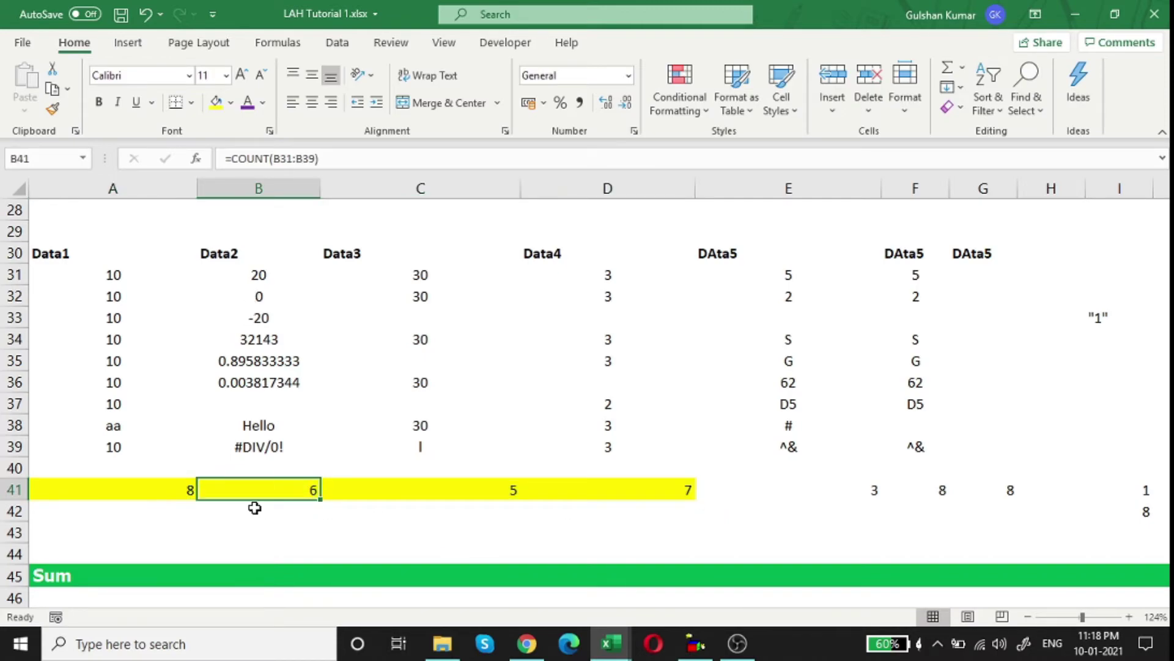
pyautogui.click(424, 486)
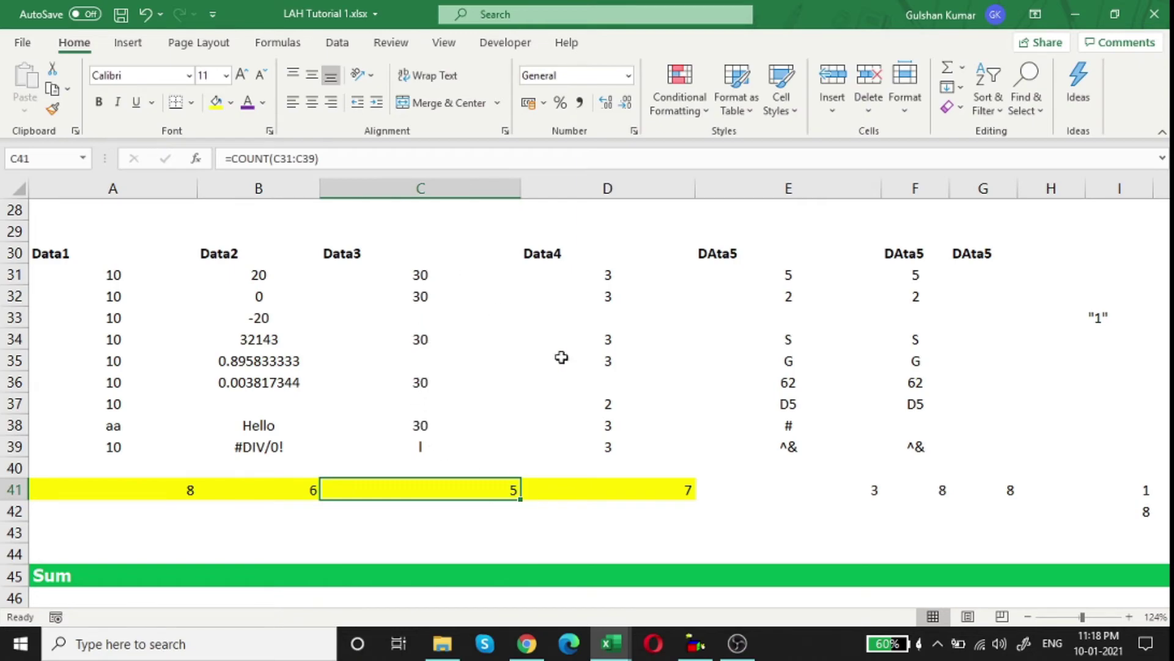
pyautogui.click(642, 483)
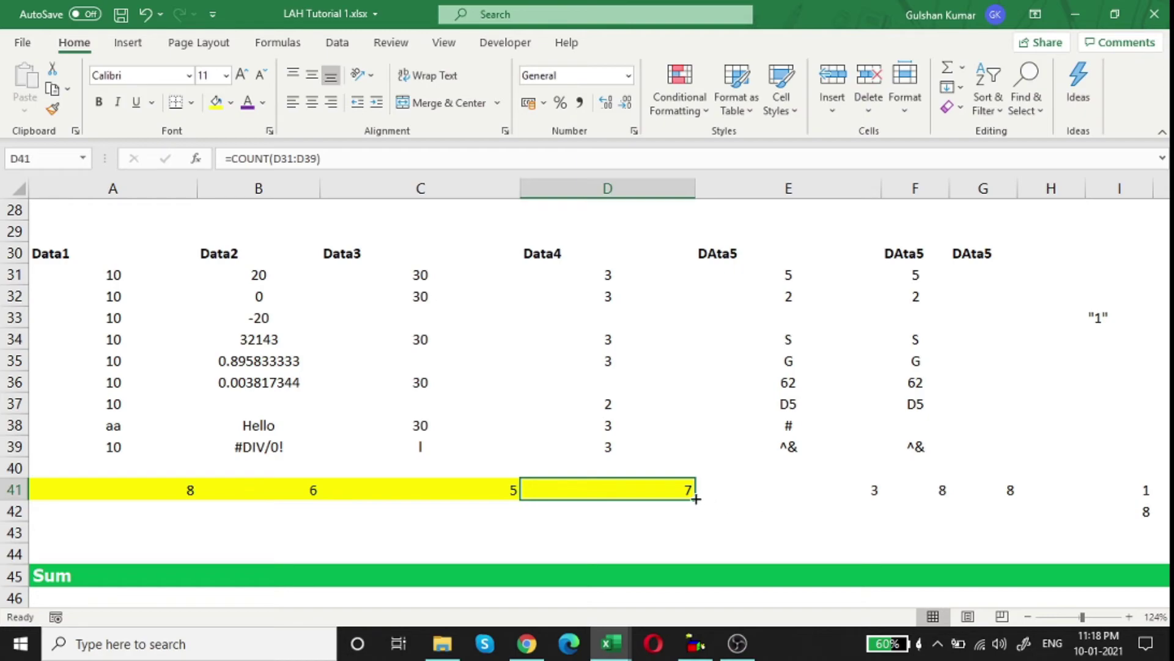
# Fill the COUNT formula across the DAta5 columns and verify their counts of 3, 3 and 0
pyautogui.moveTo(695, 498); pyautogui.dragTo(1004, 488)
pyautogui.click(797, 487)
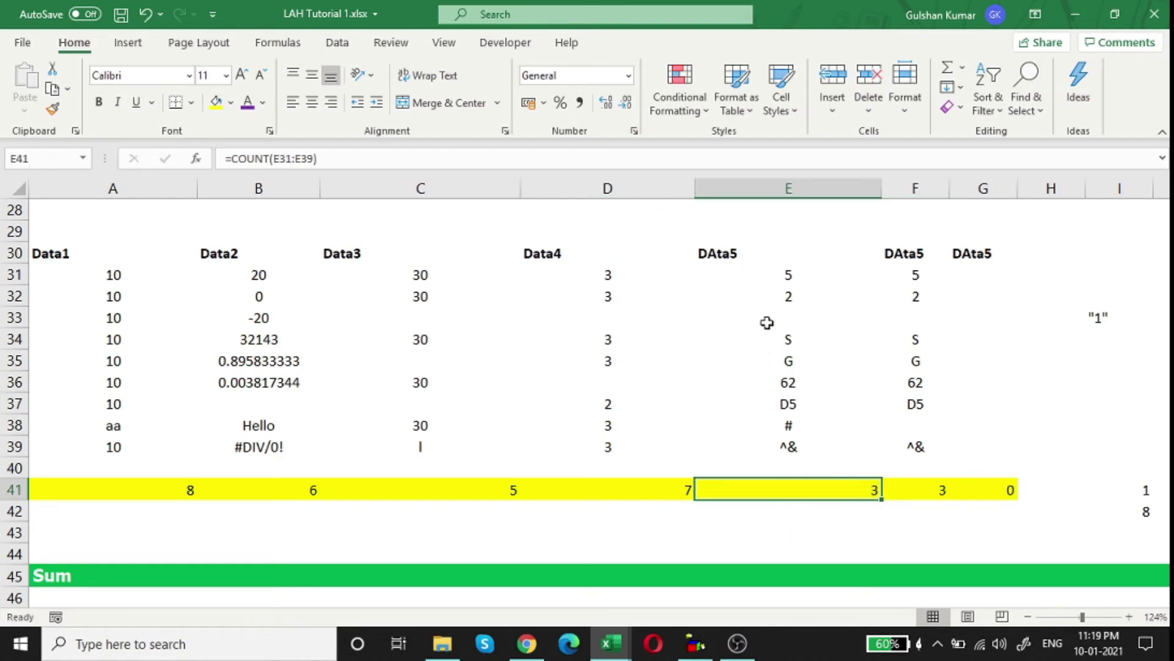
pyautogui.click(794, 277)
pyautogui.click(793, 301)
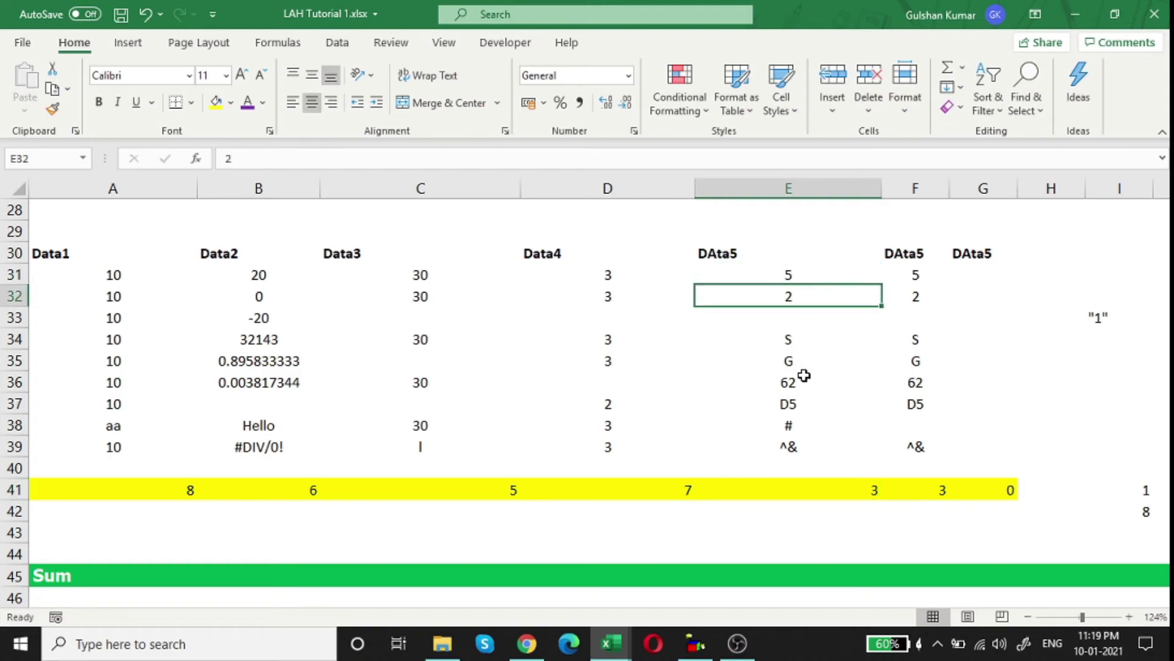
pyautogui.click(803, 380)
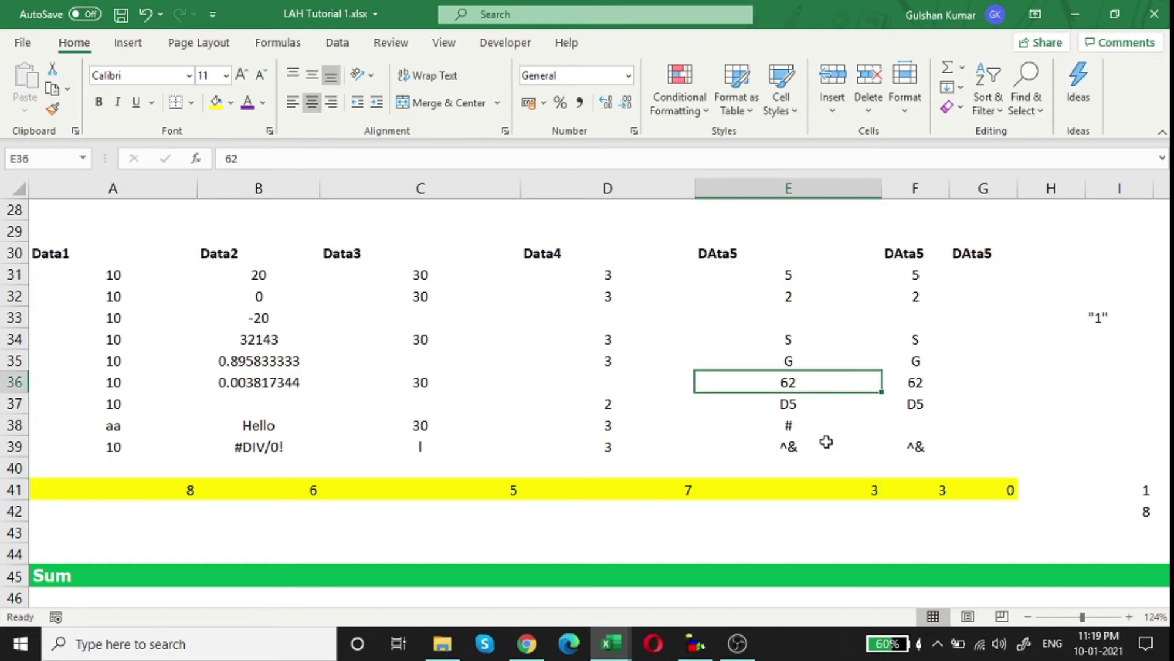
pyautogui.click(850, 494)
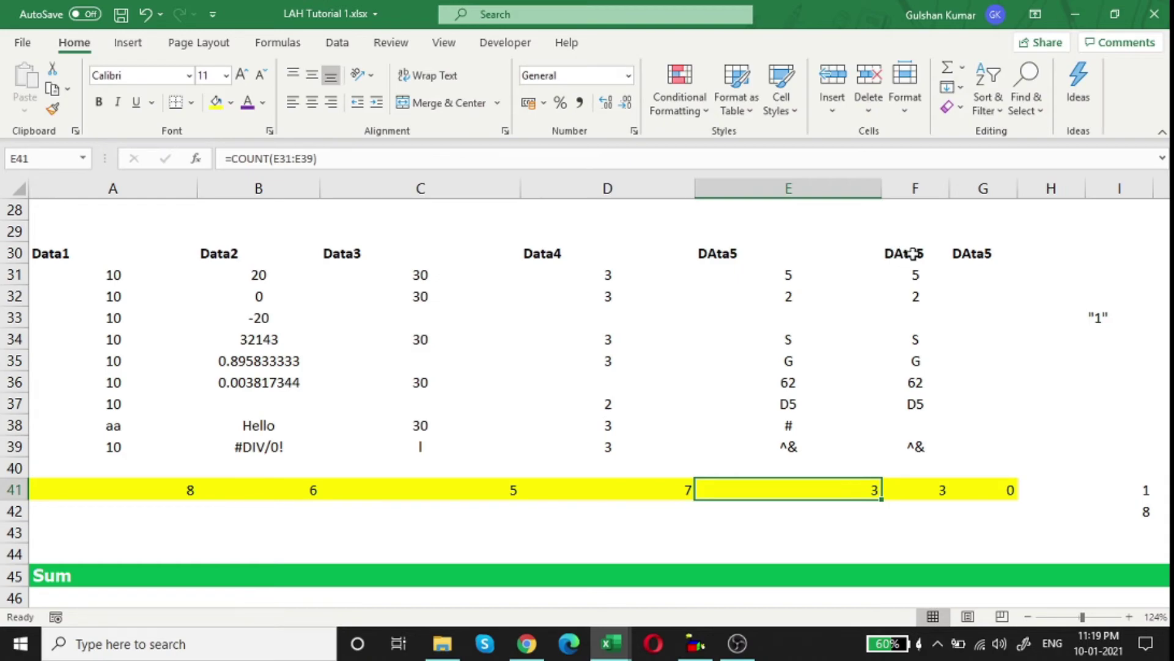
pyautogui.moveTo(903, 250); pyautogui.dragTo(913, 484)
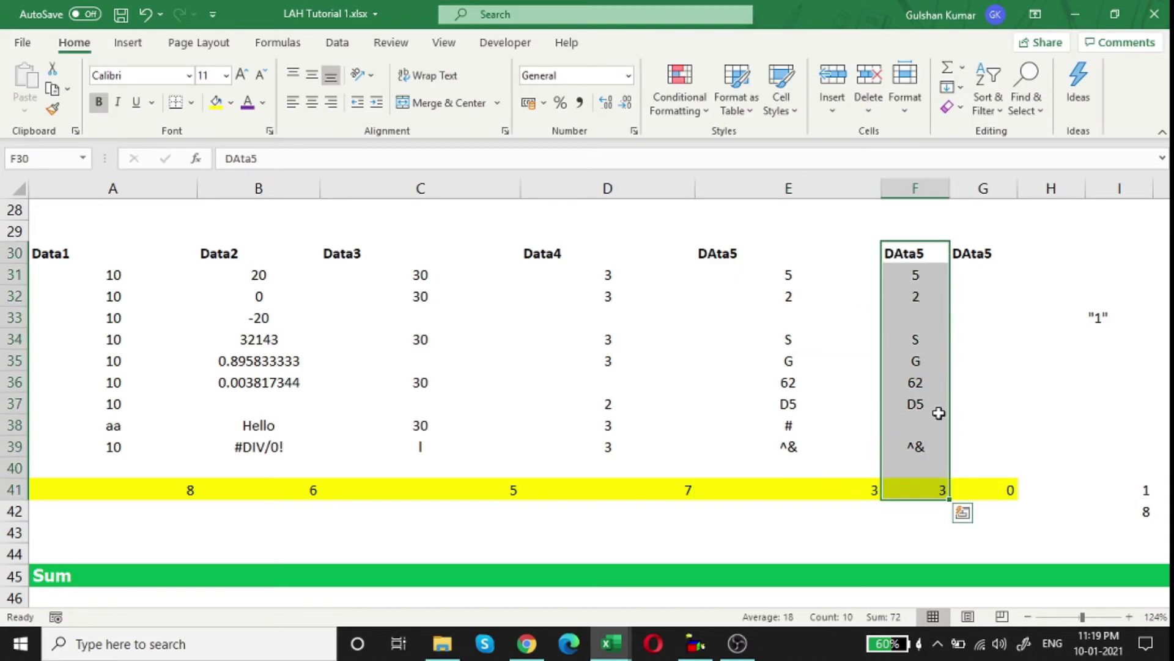
pyautogui.click(1004, 489)
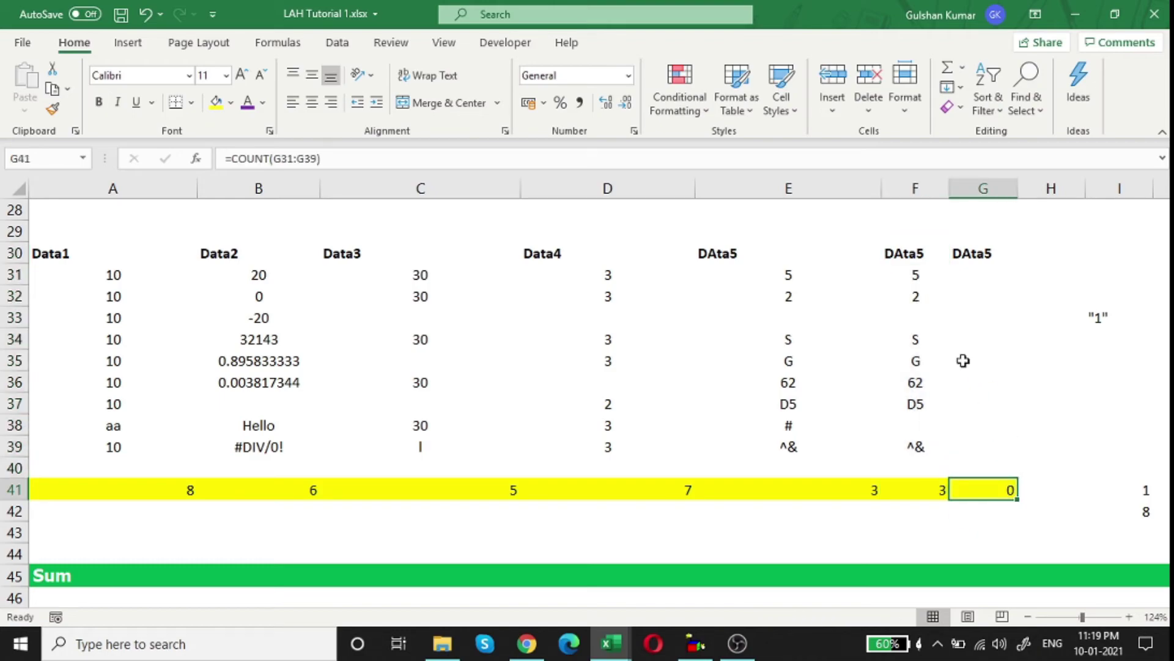
pyautogui.moveTo(989, 274); pyautogui.dragTo(989, 440)
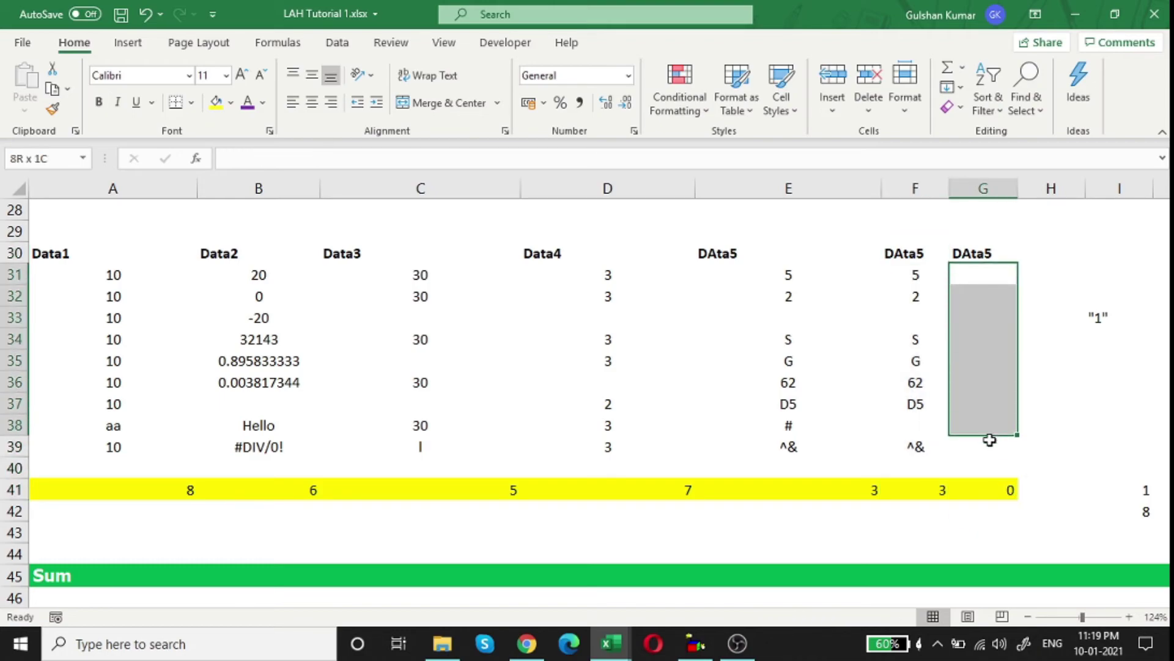
pyautogui.click(594, 499)
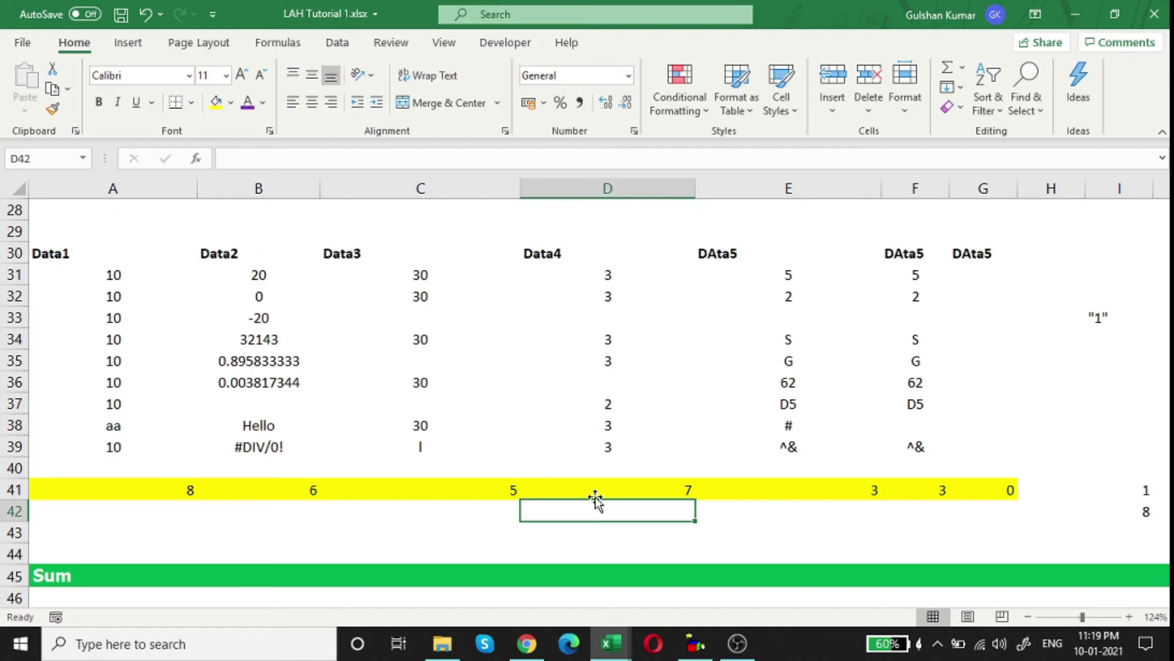
# Scroll down to the SUM Example table and select A88, which shows 157
pyautogui.scroll(-3, 548, 469)
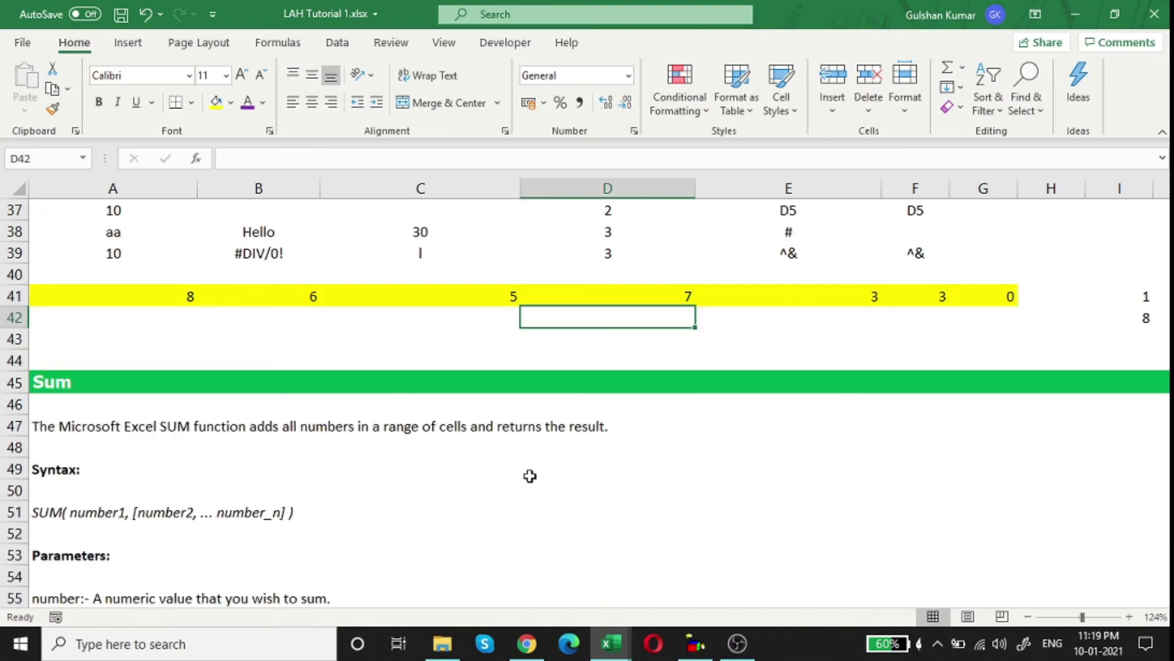
pyautogui.scroll(5, 530, 475)
pyautogui.scroll(-2, 530, 476)
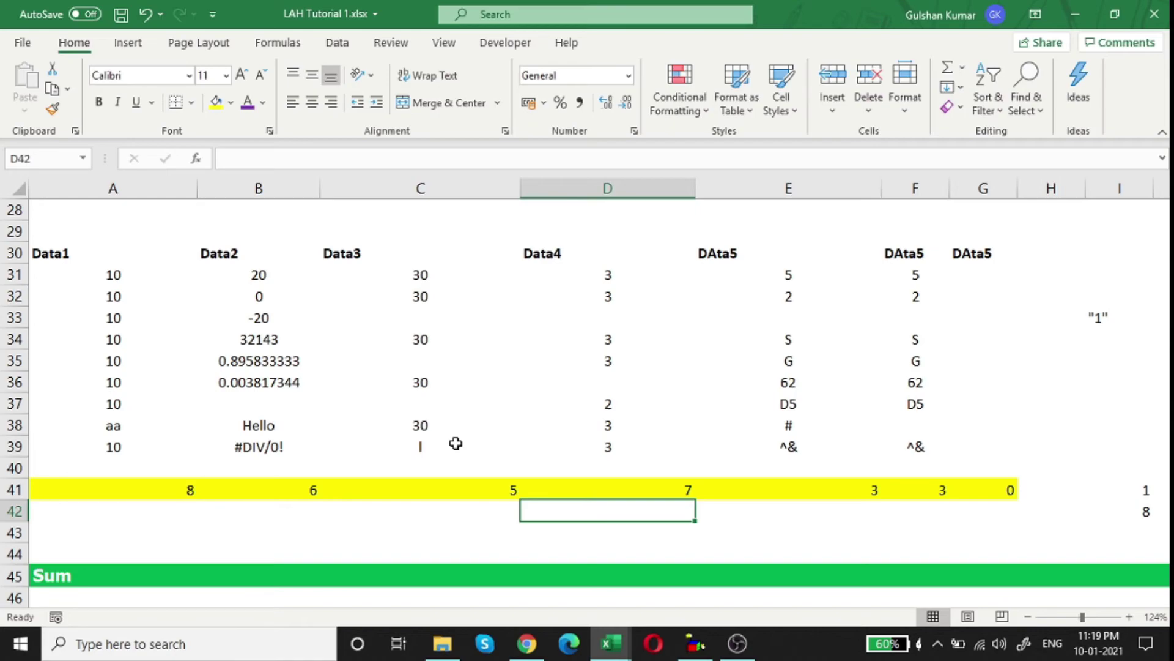
pyautogui.scroll(-1, 422, 431)
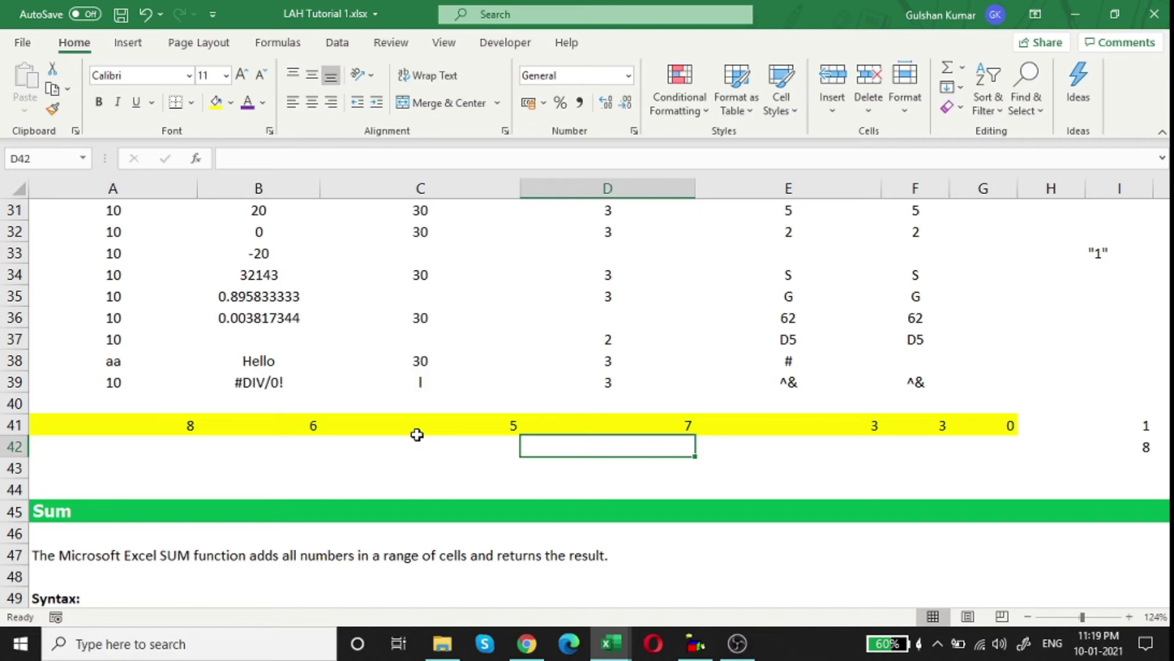
pyautogui.scroll(-3, 417, 434)
pyautogui.scroll(-2, 412, 435)
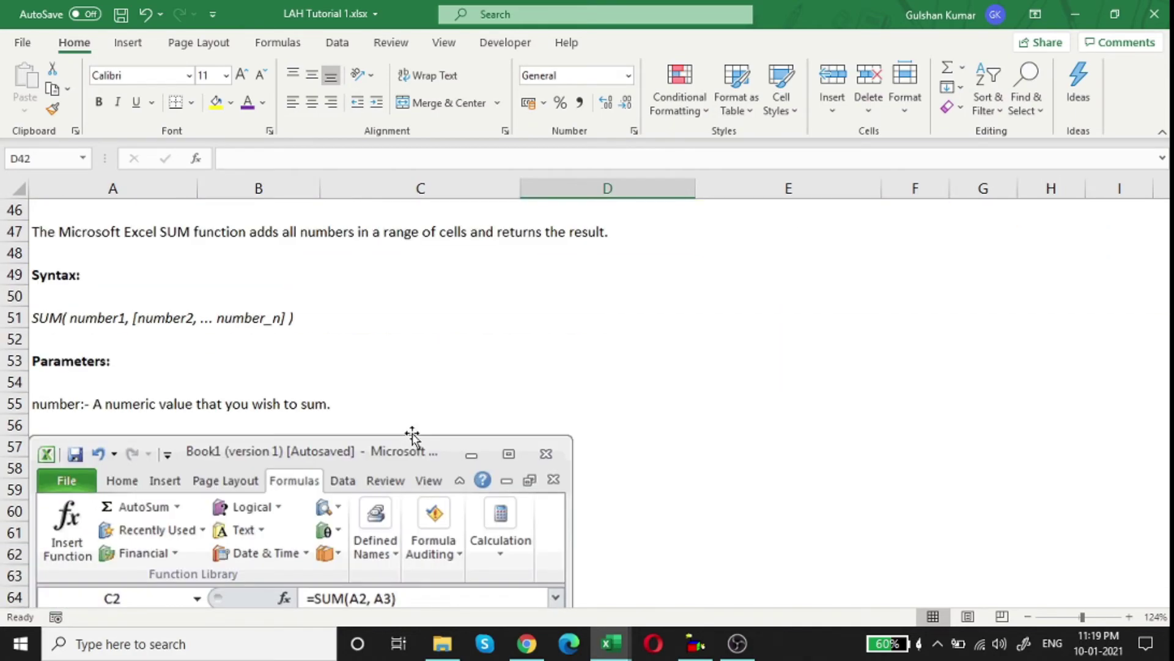
pyautogui.scroll(-3, 412, 435)
pyautogui.scroll(-3, 412, 435)
pyautogui.scroll(-3, 412, 436)
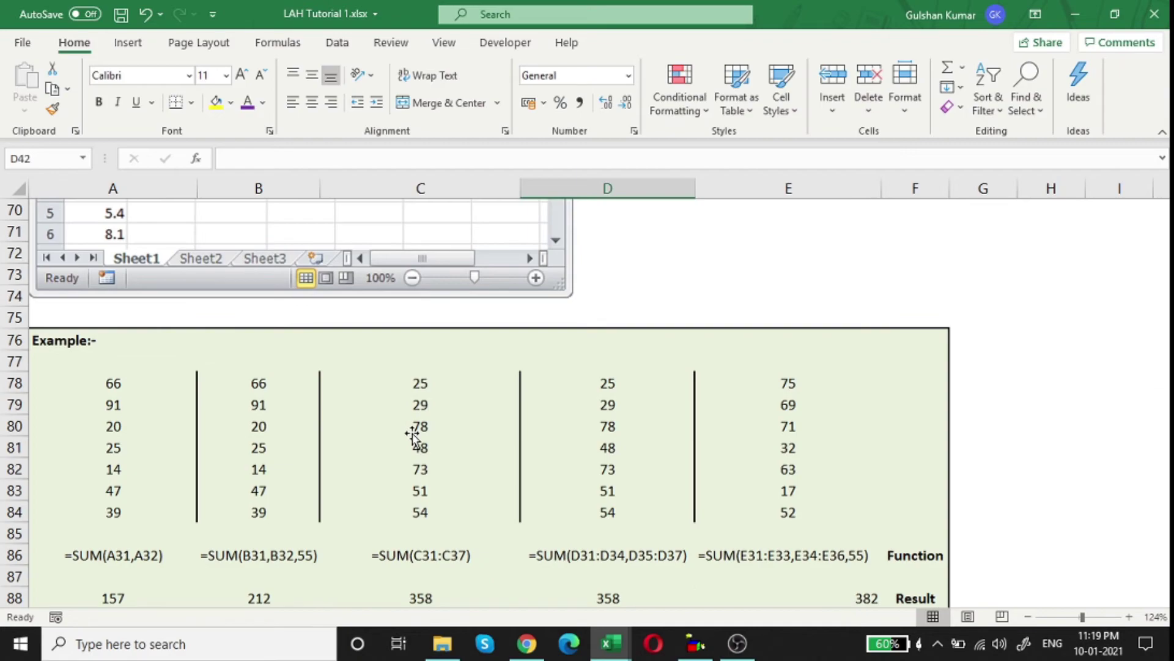
pyautogui.scroll(-2, 412, 436)
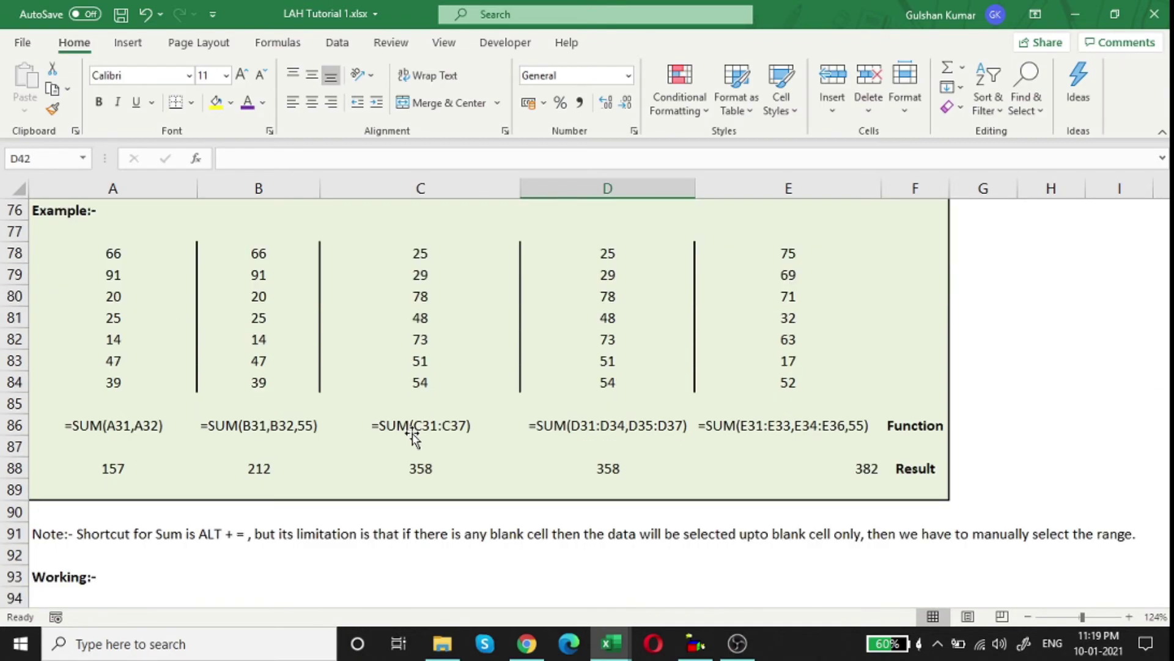
pyautogui.click(95, 472)
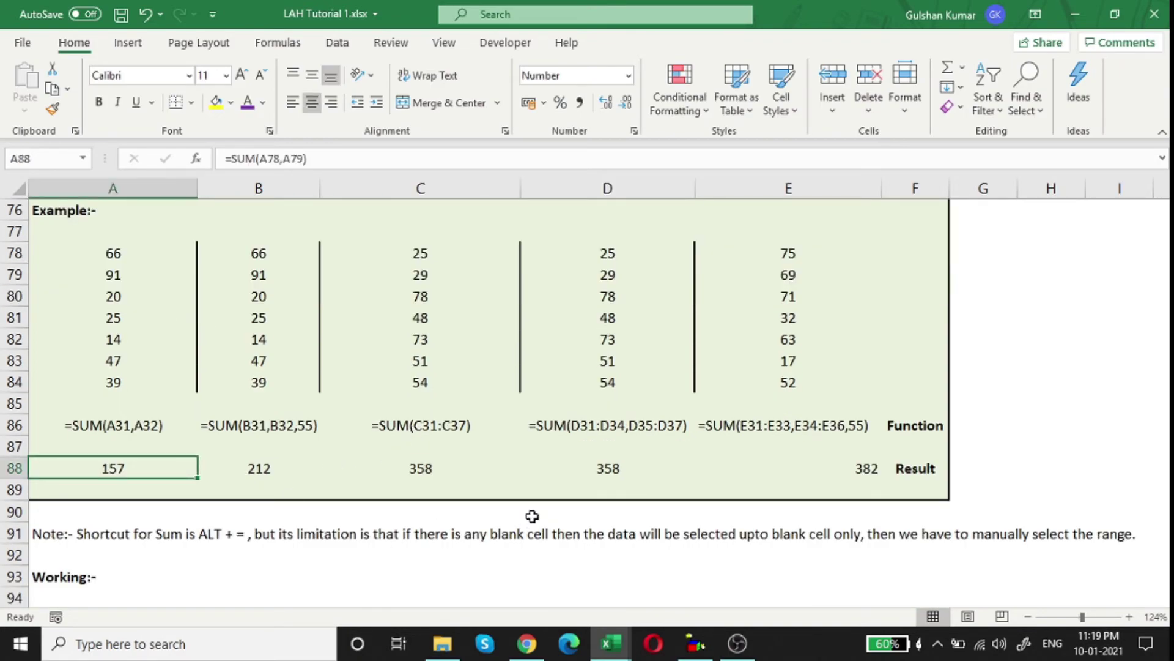
# Inspect the A88 formula, then replace it with =SUM(A78:A85), giving 302
pyautogui.press('F2')
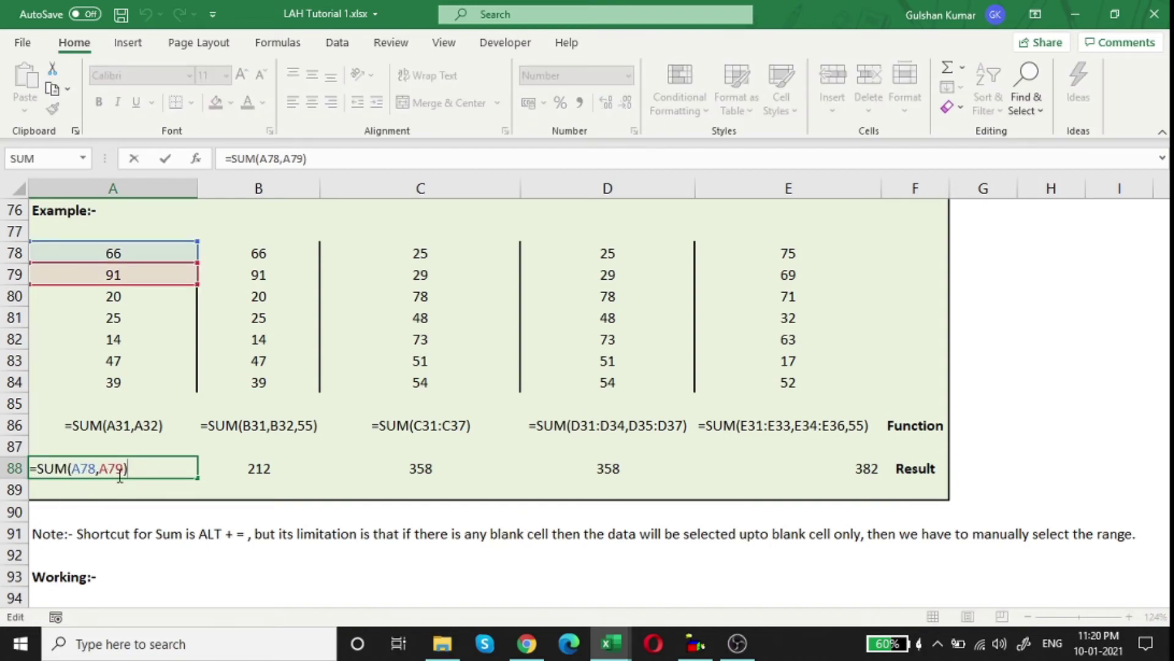
pyautogui.press('Escape')
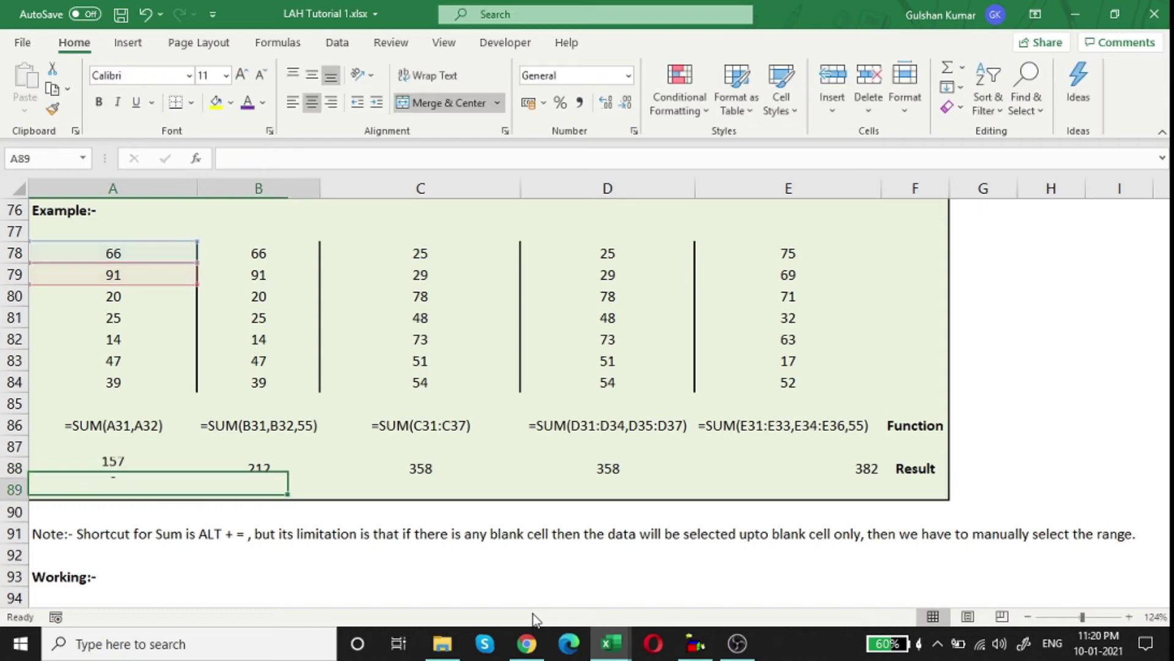
pyautogui.write('=')
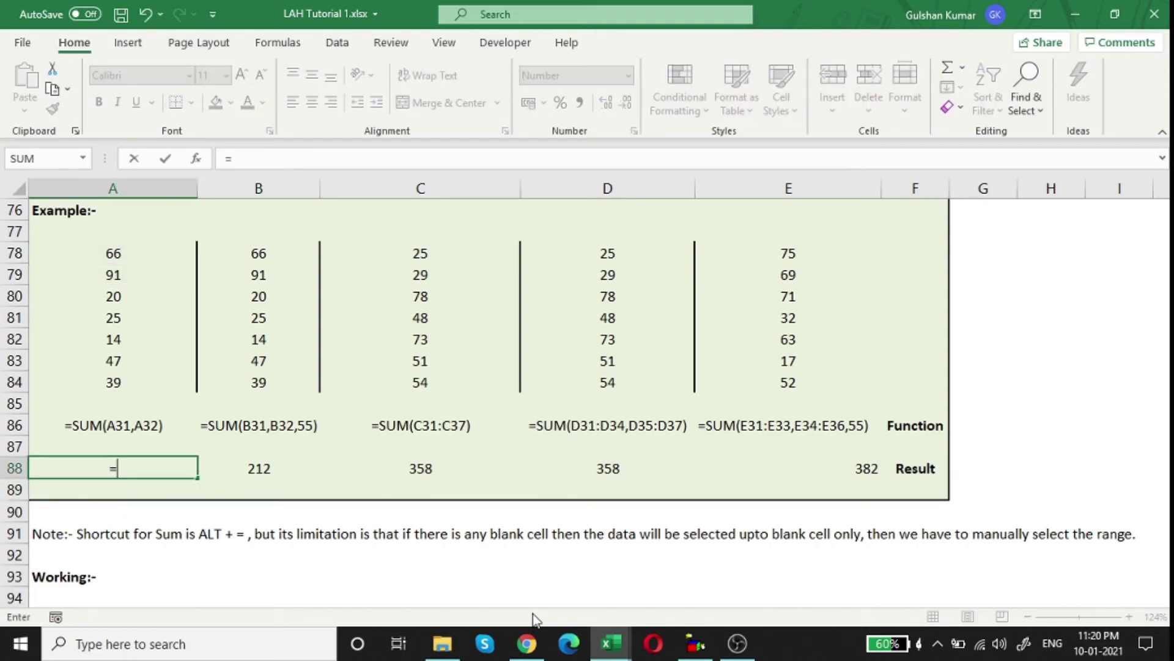
pyautogui.write('sum')
pyautogui.press('Tab')
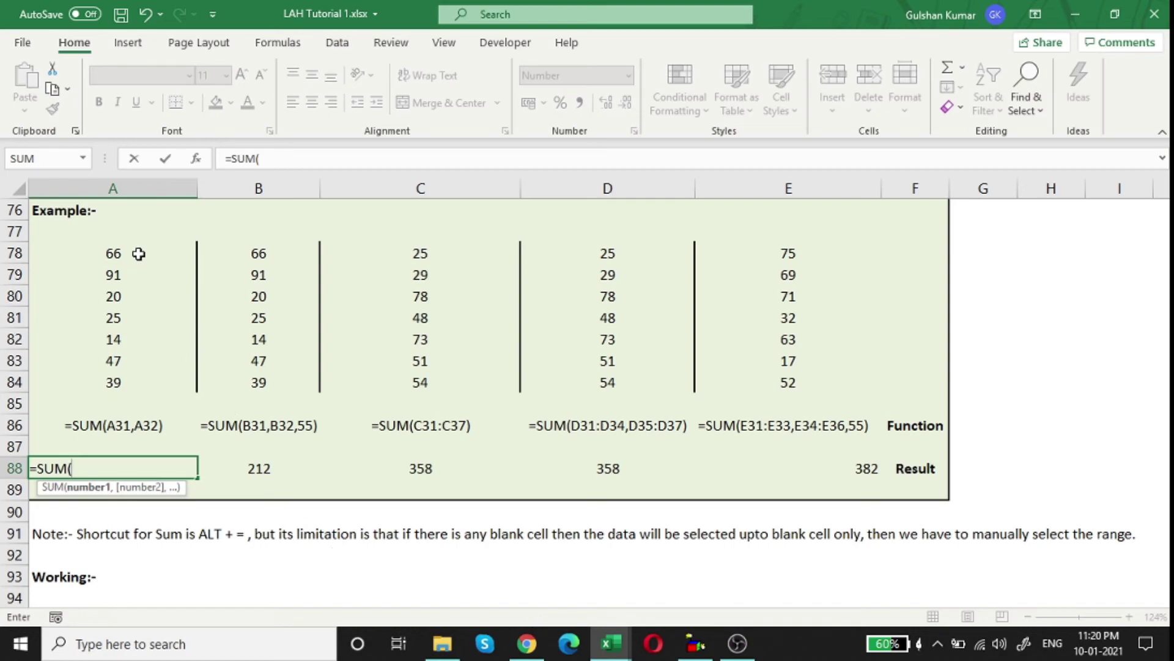
pyautogui.moveTo(138, 256); pyautogui.dragTo(114, 393)
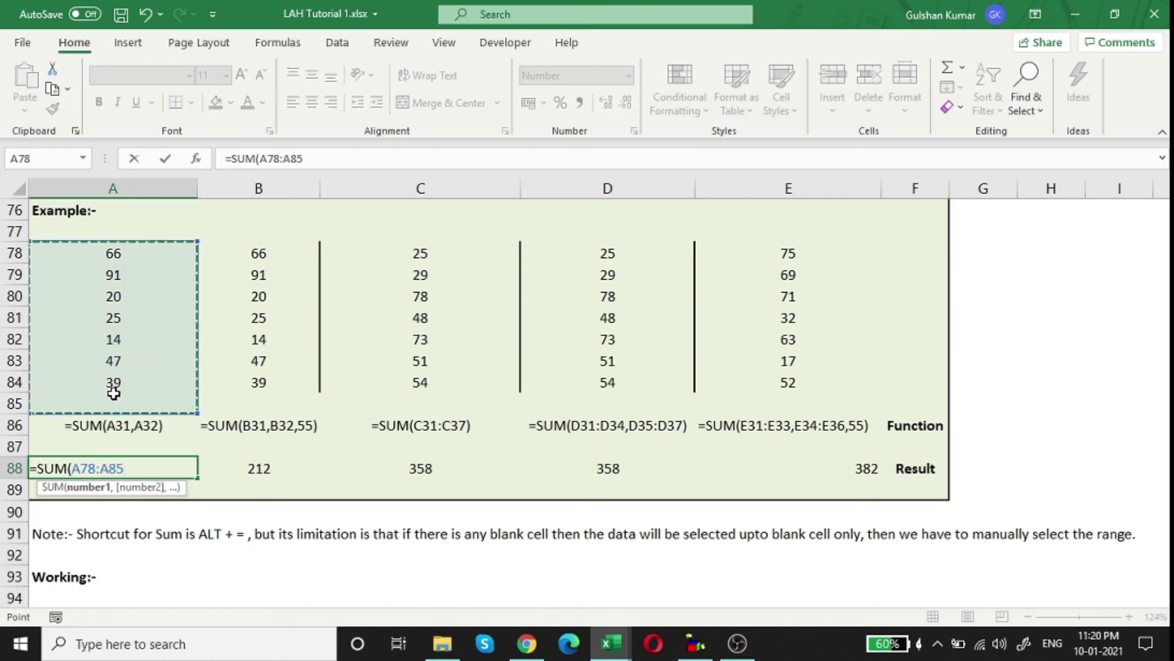
pyautogui.press('Return')
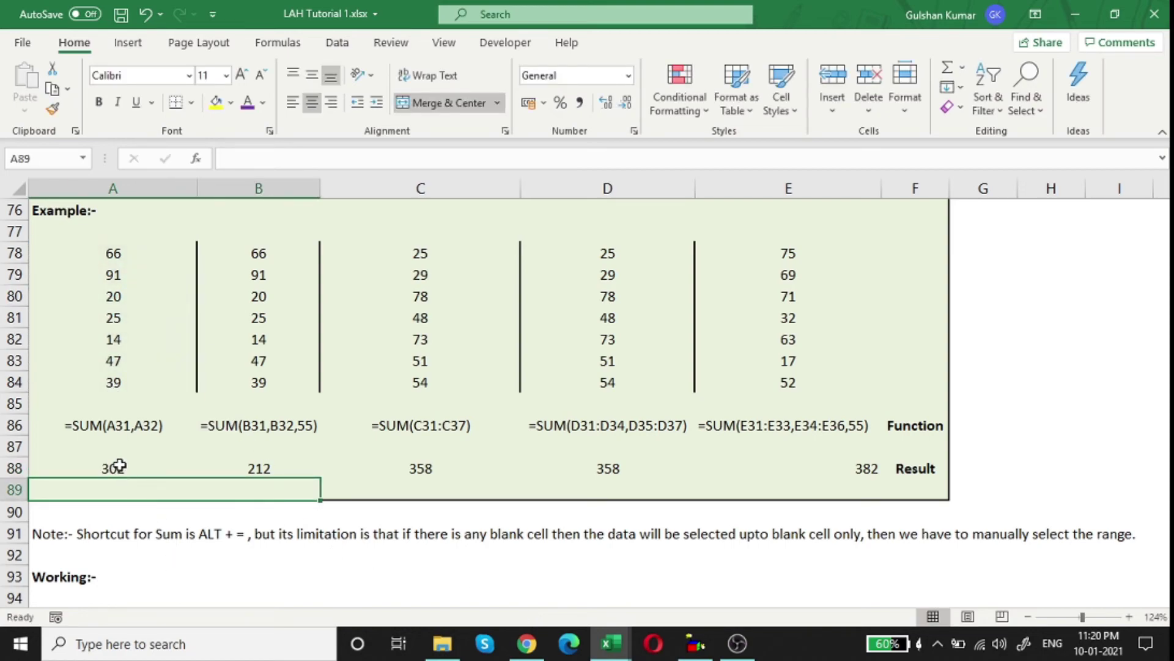
# Enter =SUM(B78,B79,B80,B81,B82:B84) in B88, giving 302
pyautogui.click(280, 468)
pyautogui.write('=')
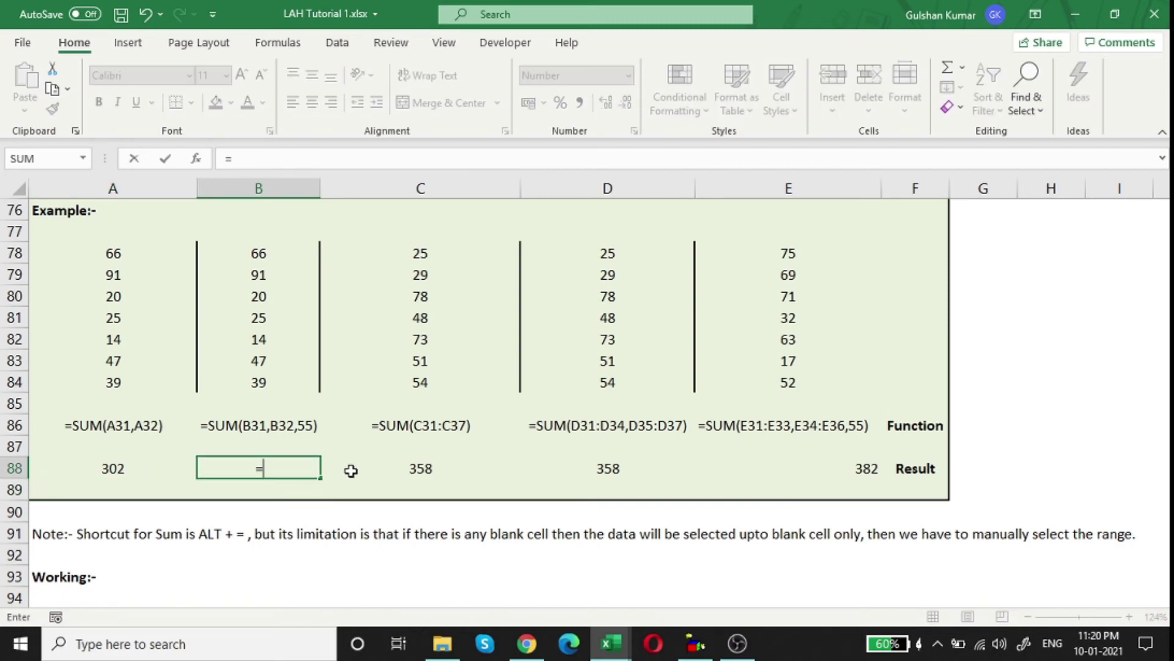
pyautogui.write('sum')
pyautogui.press('Tab')
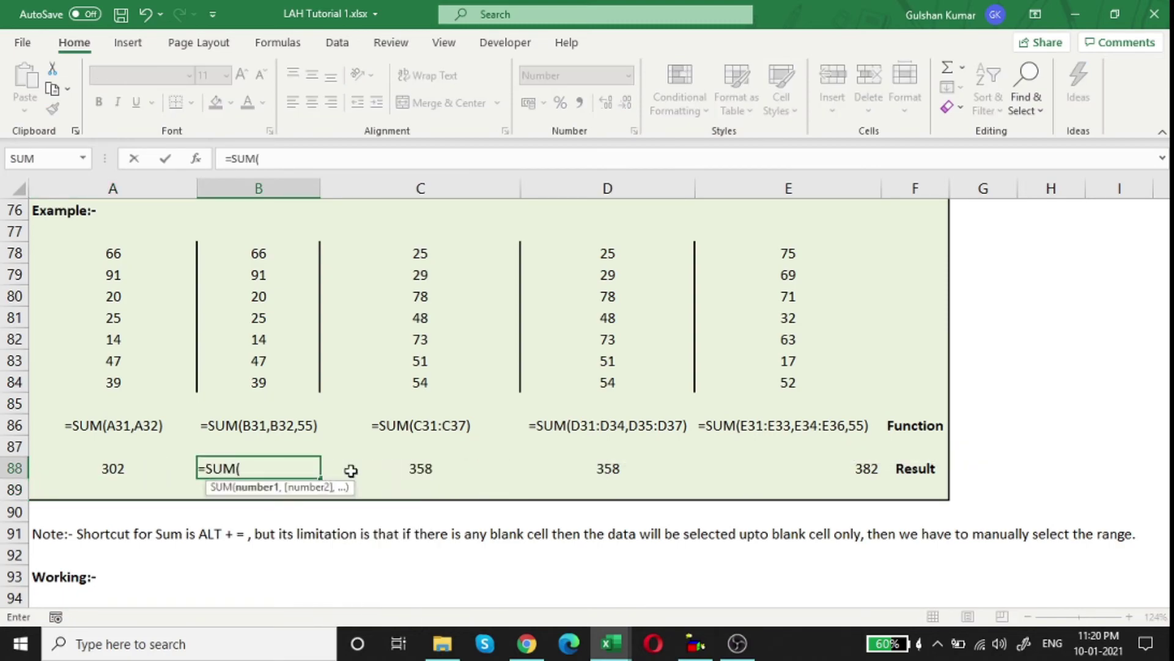
pyautogui.moveTo(275, 254)
pyautogui.mouseDown()
pyautogui.moveTo(278, 326)
pyautogui.moveTo(278, 255)
pyautogui.mouseUp()
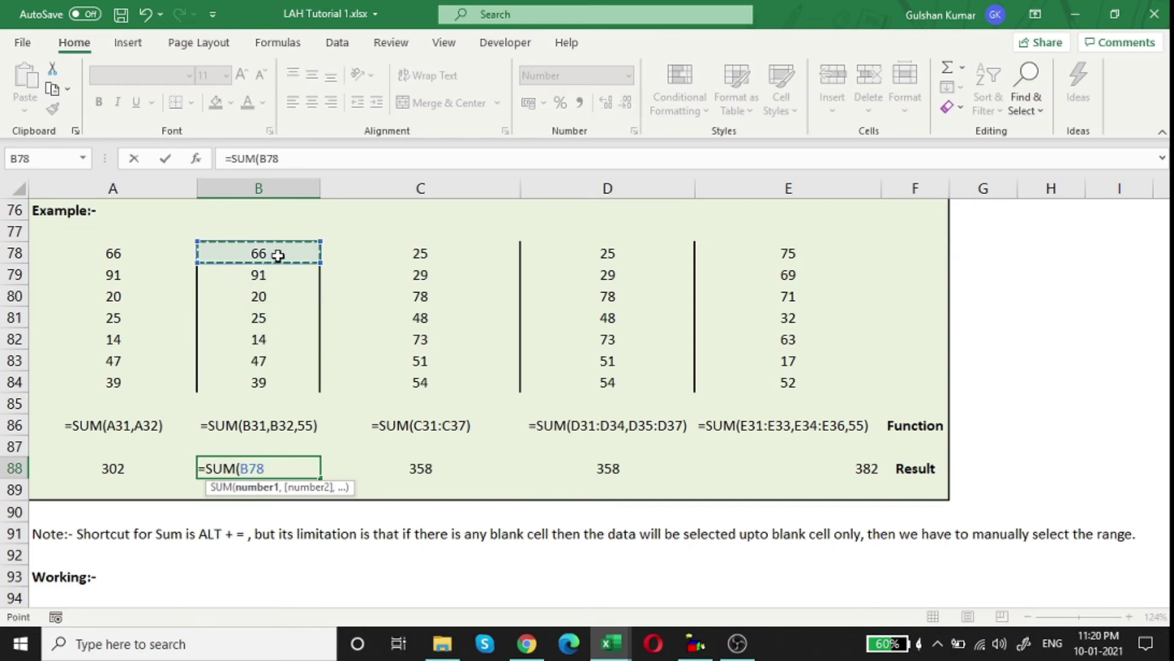
pyautogui.write(',')
pyautogui.click(282, 275)
pyautogui.write(',')
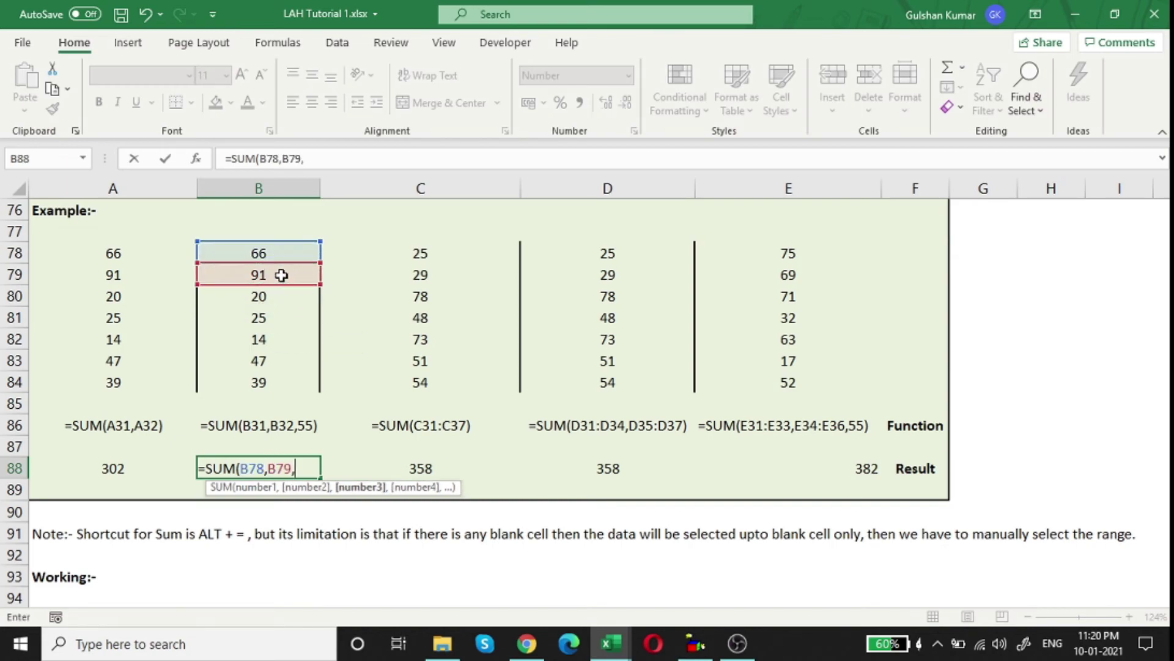
pyautogui.click(284, 298)
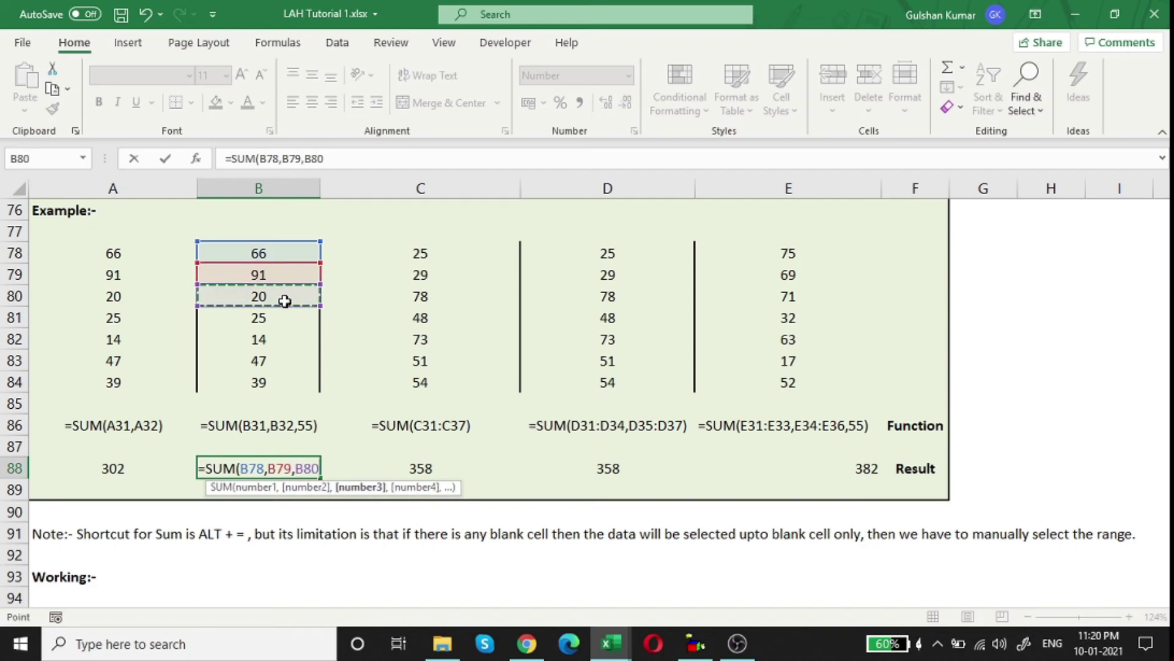
pyautogui.write(',')
pyautogui.click(285, 318)
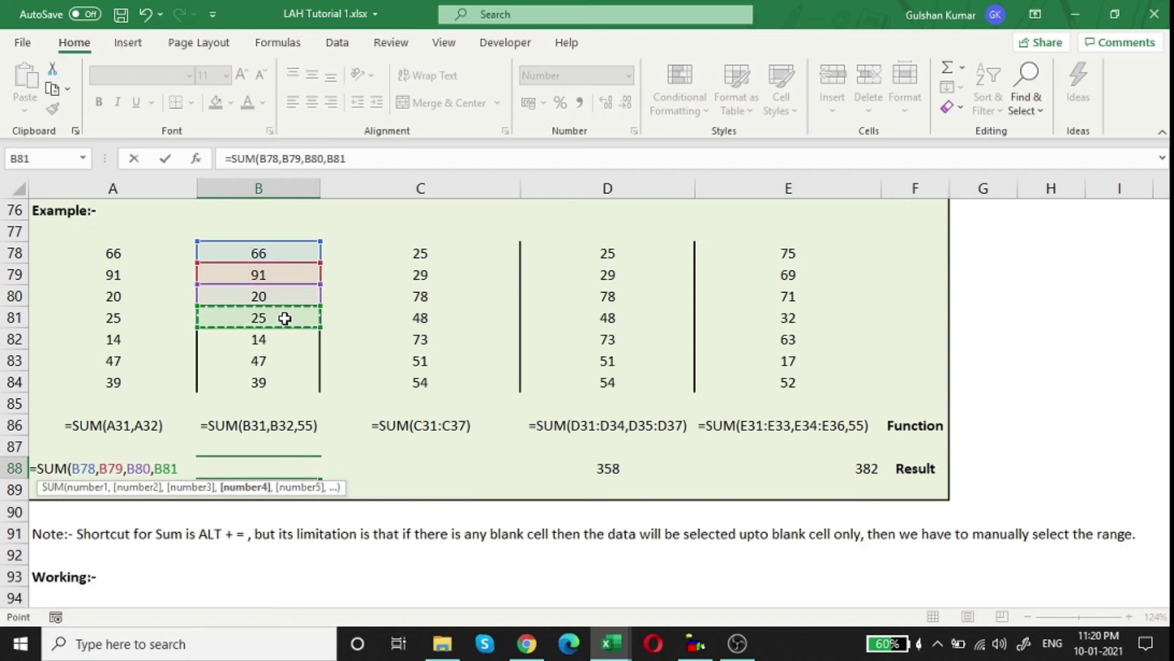
pyautogui.write(',')
pyautogui.moveTo(283, 336); pyautogui.dragTo(273, 386)
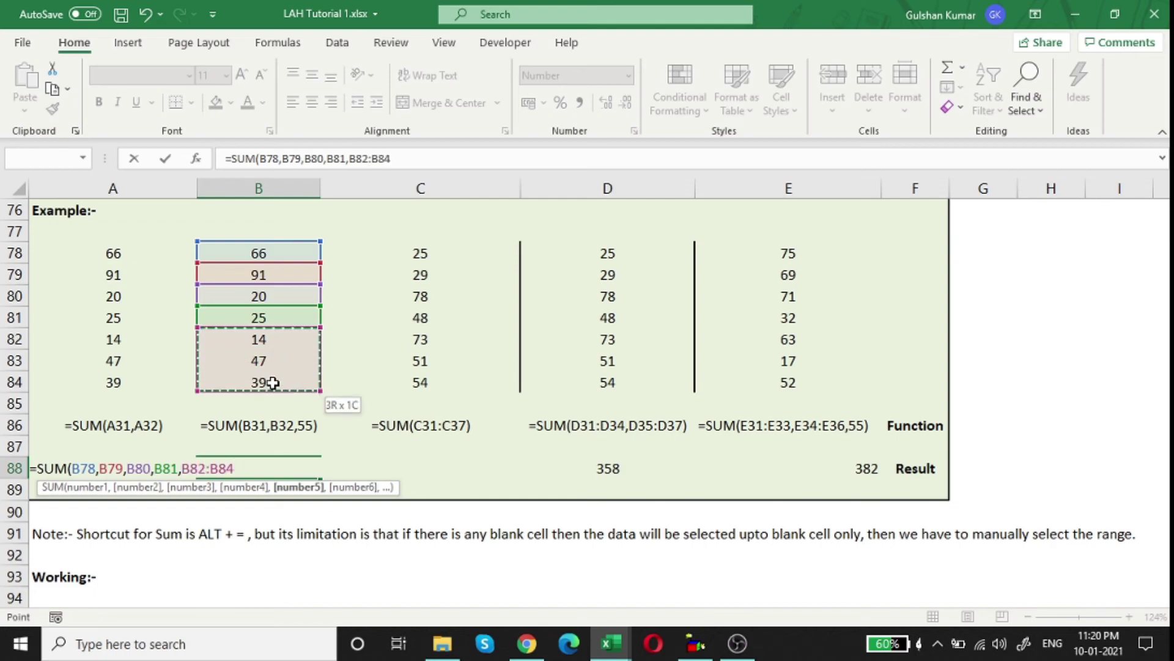
pyautogui.write(')')
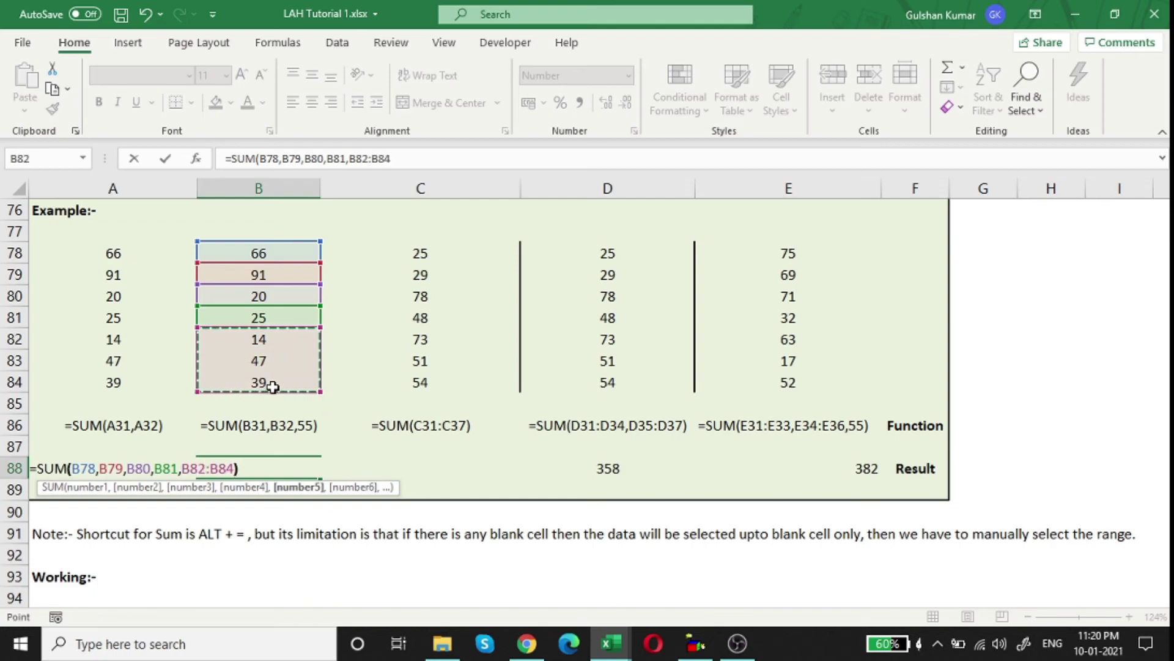
pyautogui.press('Return')
# Compare the new B88 total with the A88 total
pyautogui.press('Up')
pyautogui.press('Right')
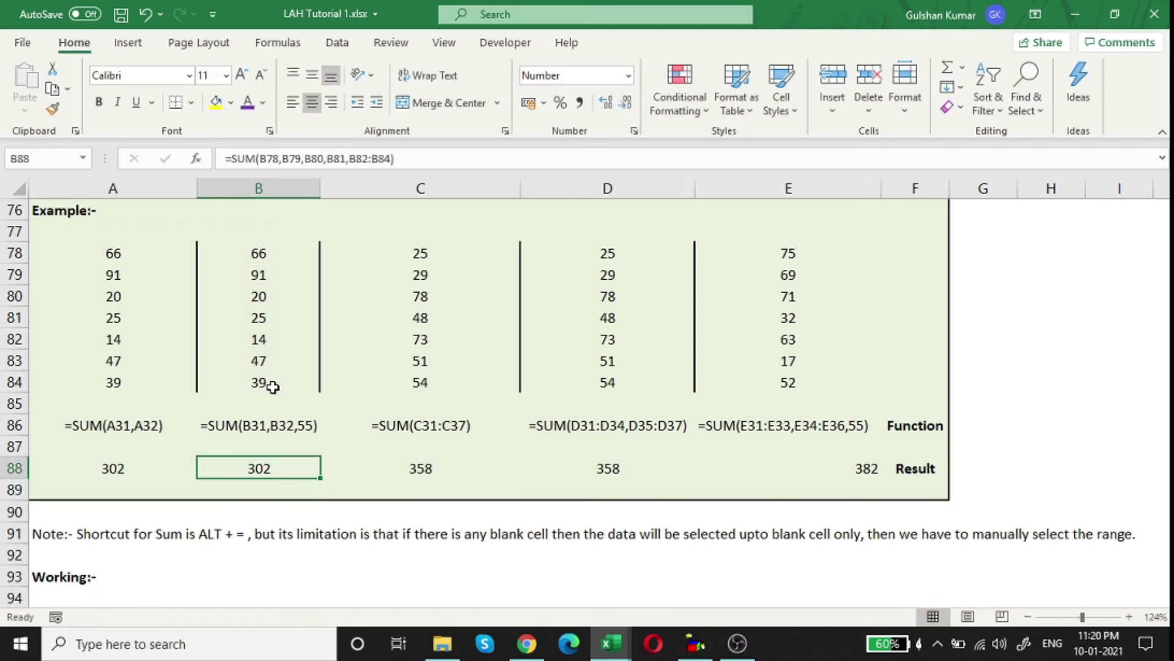
pyautogui.press('Left')
pyautogui.press('Right')
# Total A103 with the Alt+= AutoSum shortcut, summing rows 96–102 to 302
pyautogui.scroll(-1, 272, 386)
pyautogui.scroll(-2, 273, 387)
pyautogui.scroll(-3, 273, 387)
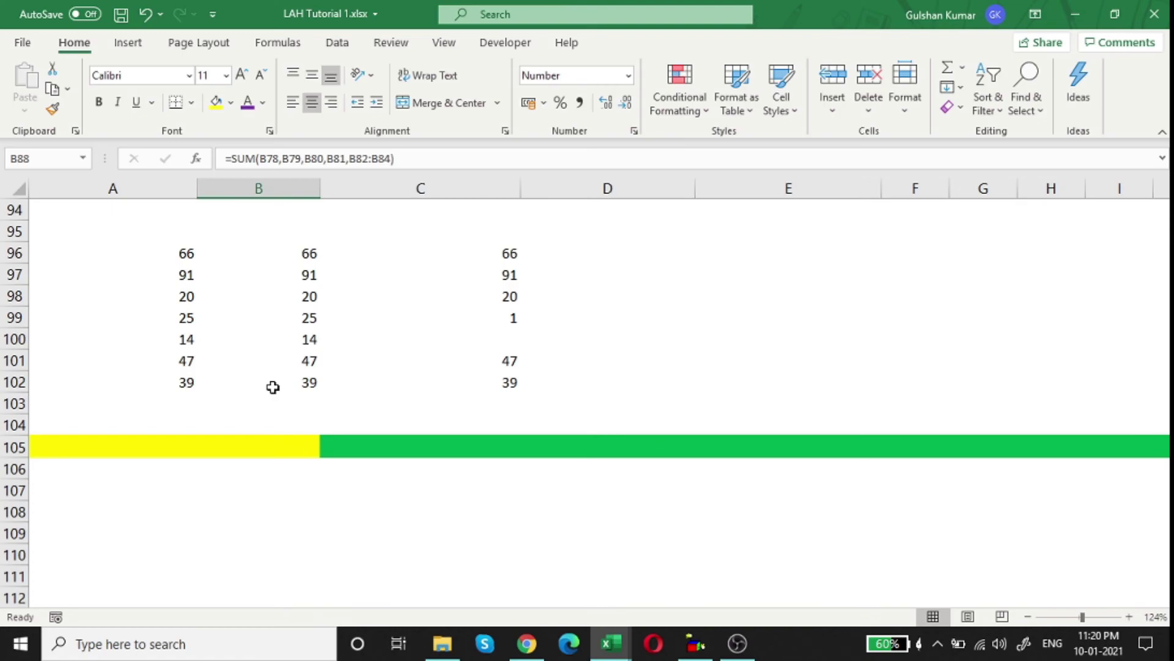
pyautogui.scroll(1, 273, 386)
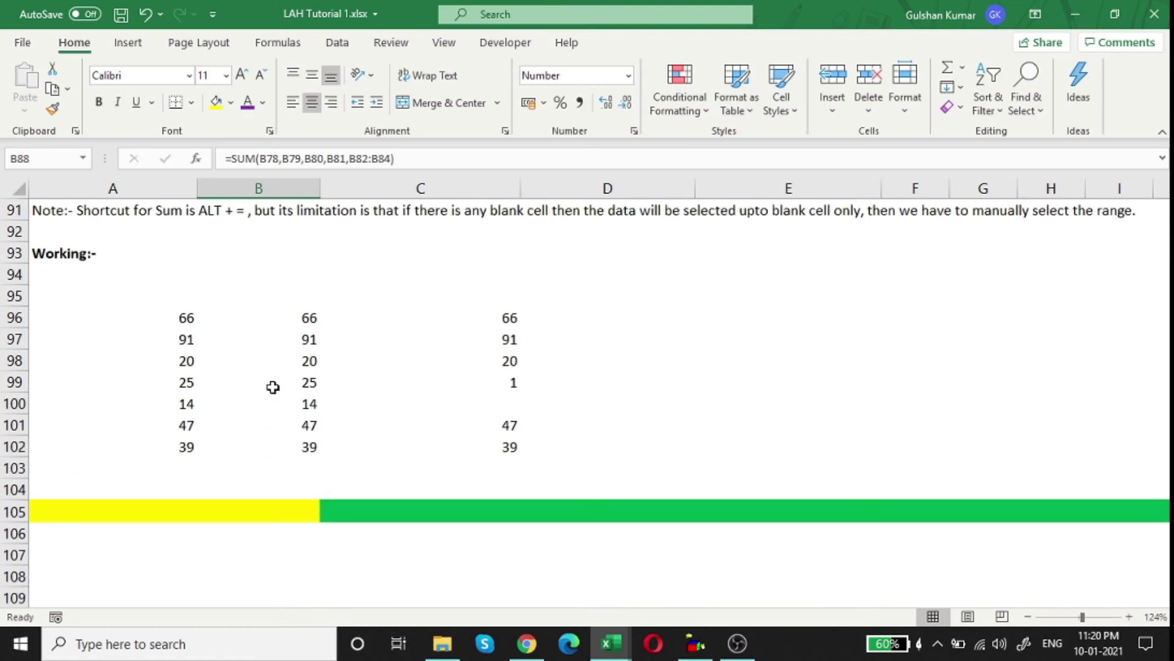
pyautogui.click(192, 472)
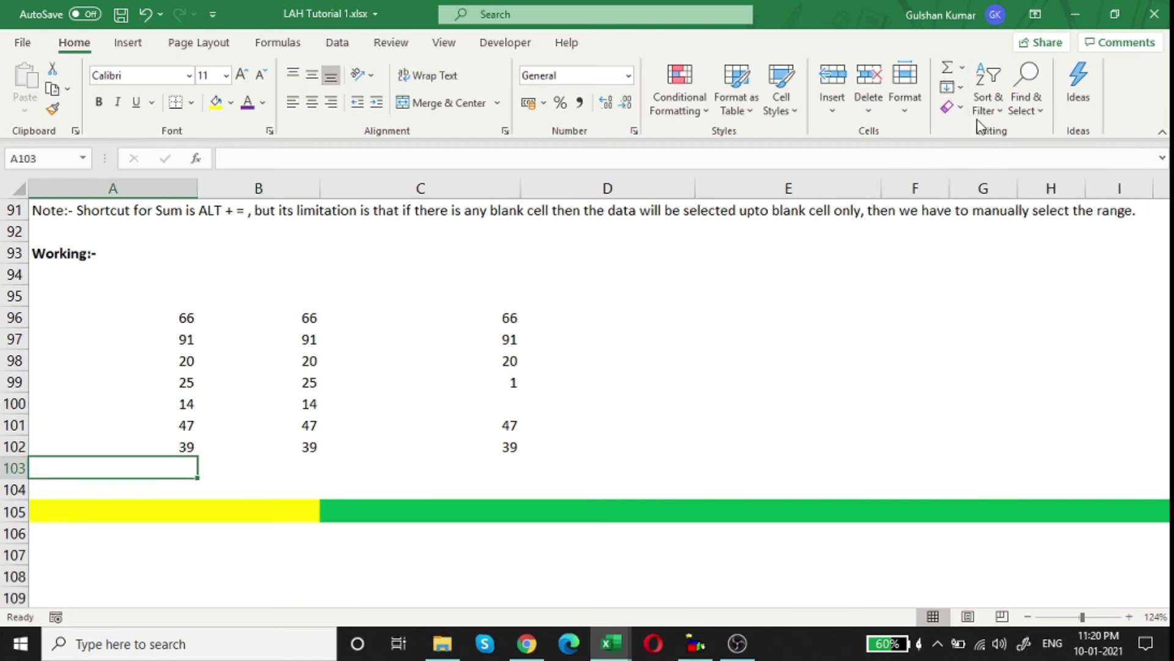
pyautogui.click(962, 68)
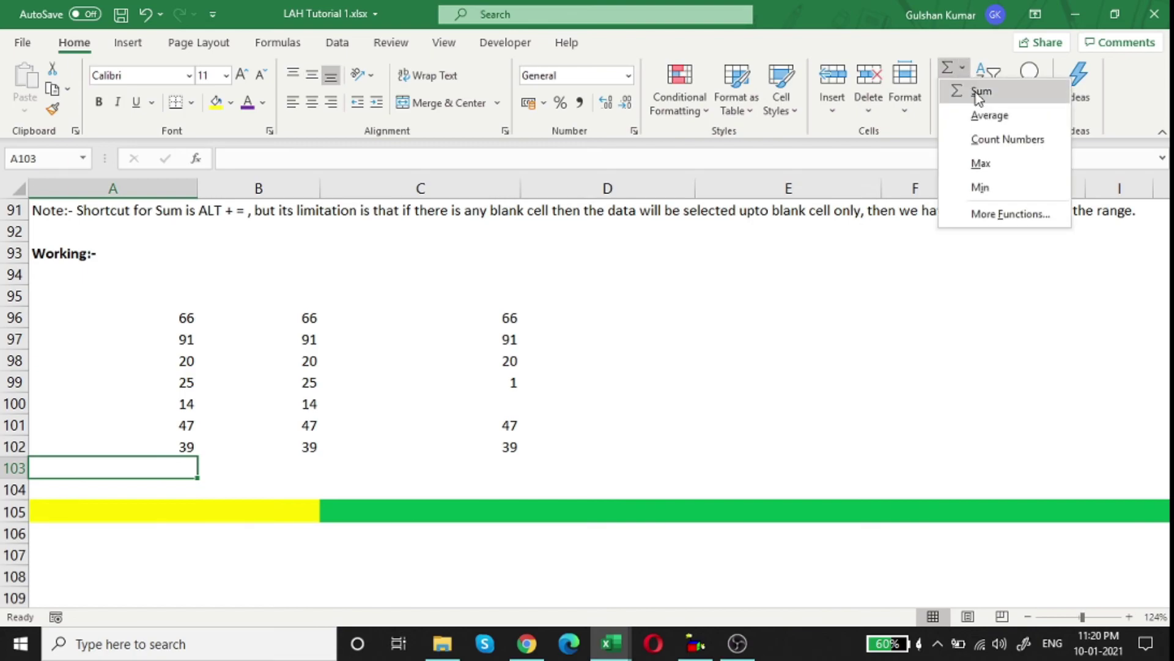
pyautogui.press('Escape')
pyautogui.hotkey('alt', '=')
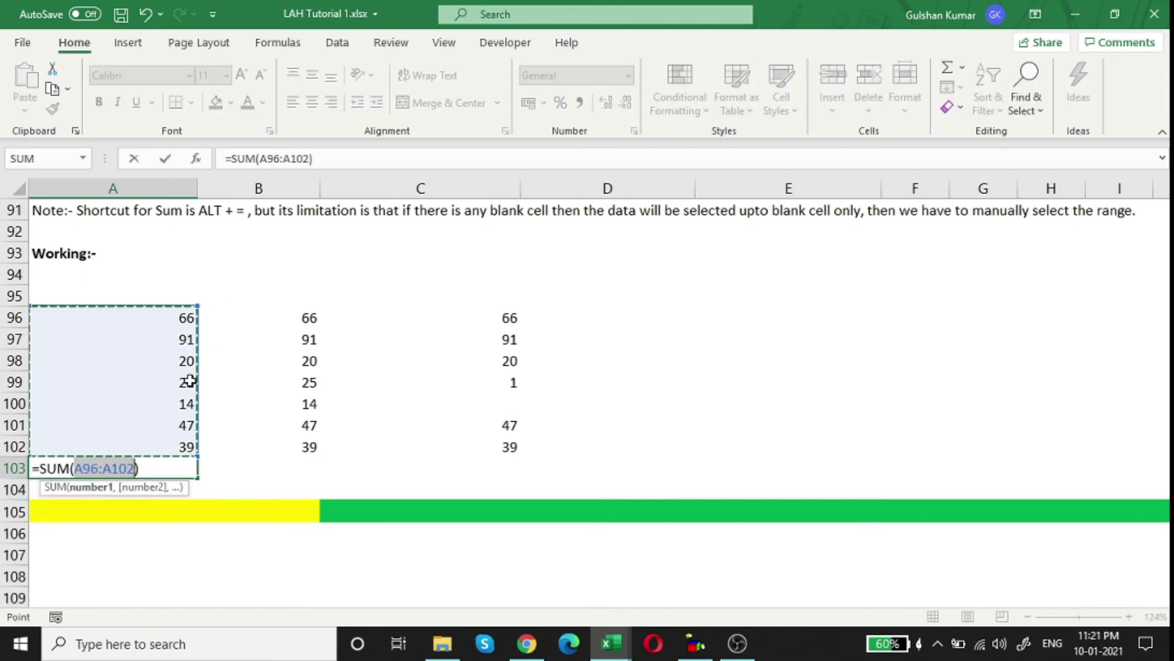
pyautogui.press('Return')
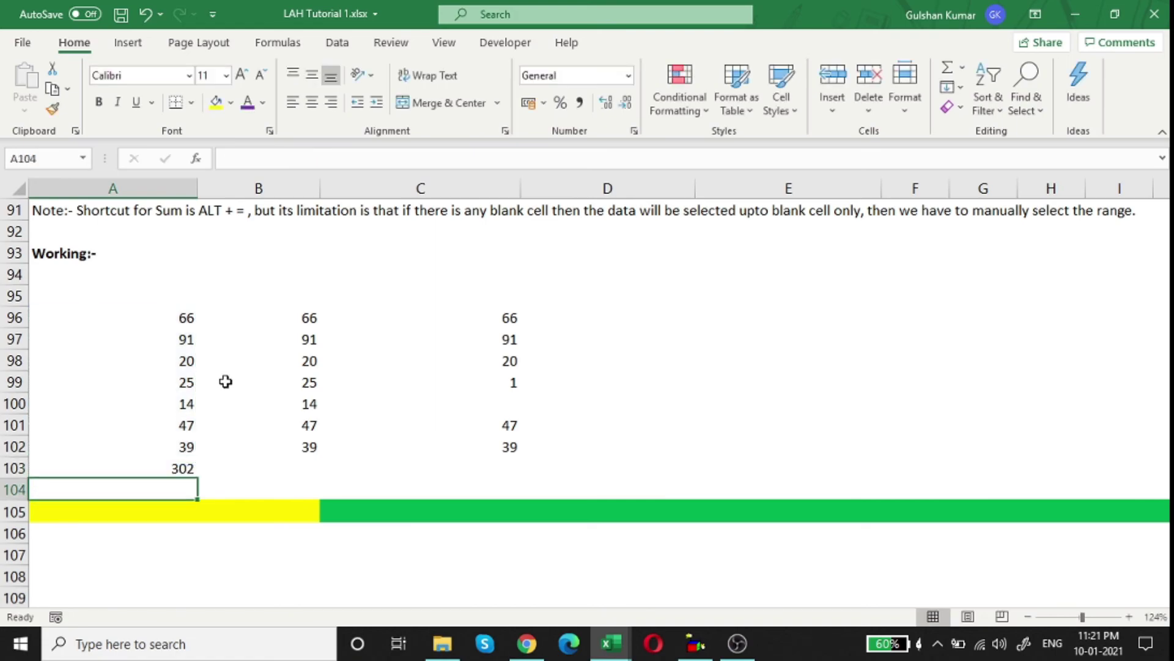
# Total B103 using AutoSum > Sum from the Home ribbon, also giving 302
pyautogui.press('Up')
pyautogui.press('Right')
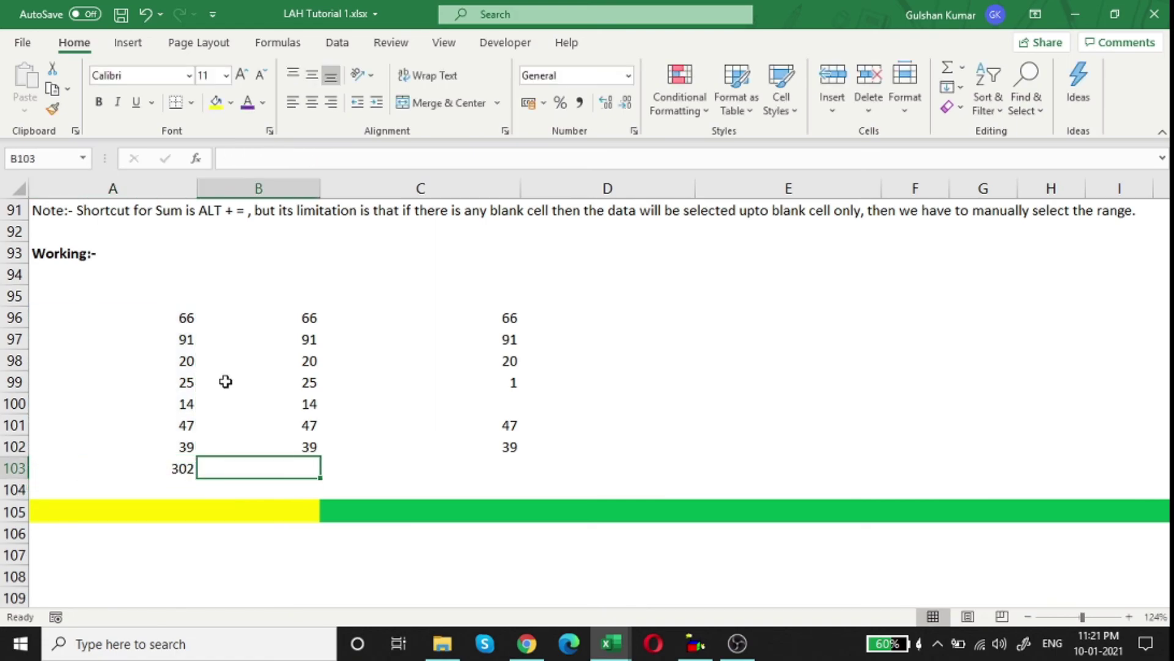
pyautogui.scroll(1, 226, 381)
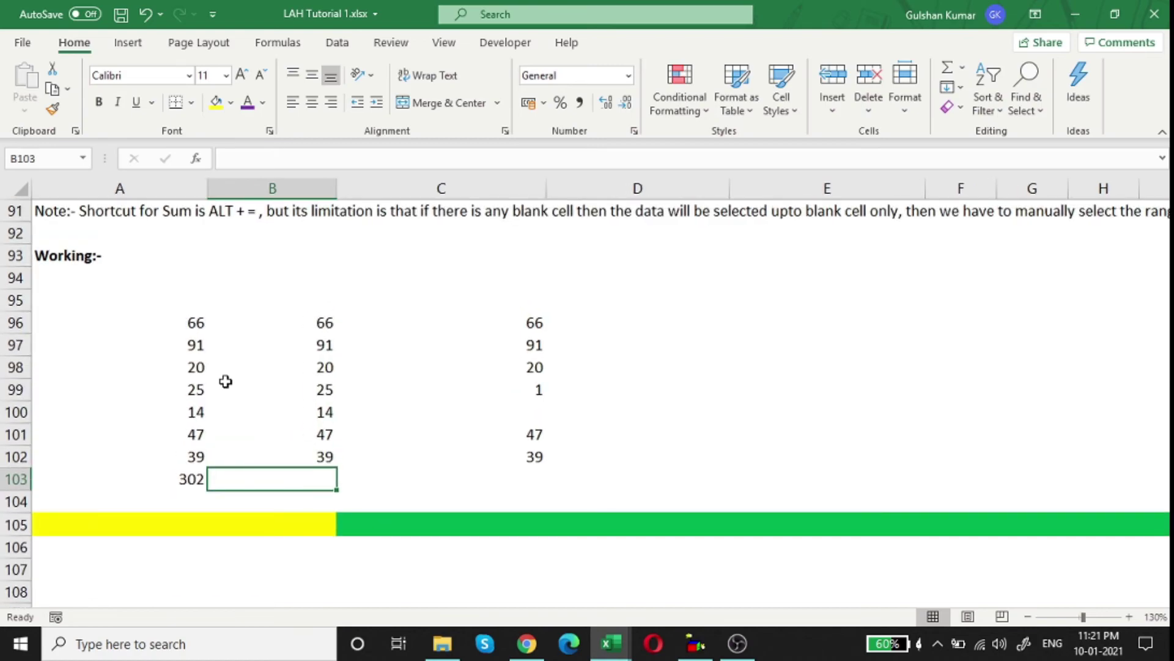
pyautogui.scroll(1, 226, 381)
pyautogui.scroll(1, 225, 381)
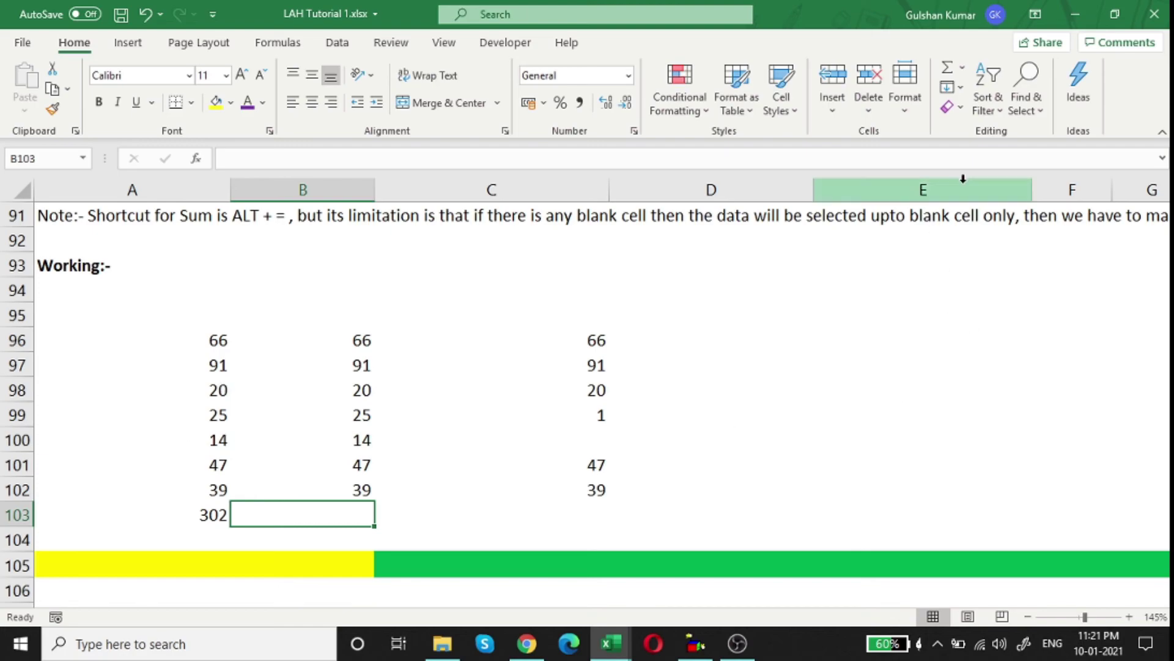
pyautogui.click(964, 73)
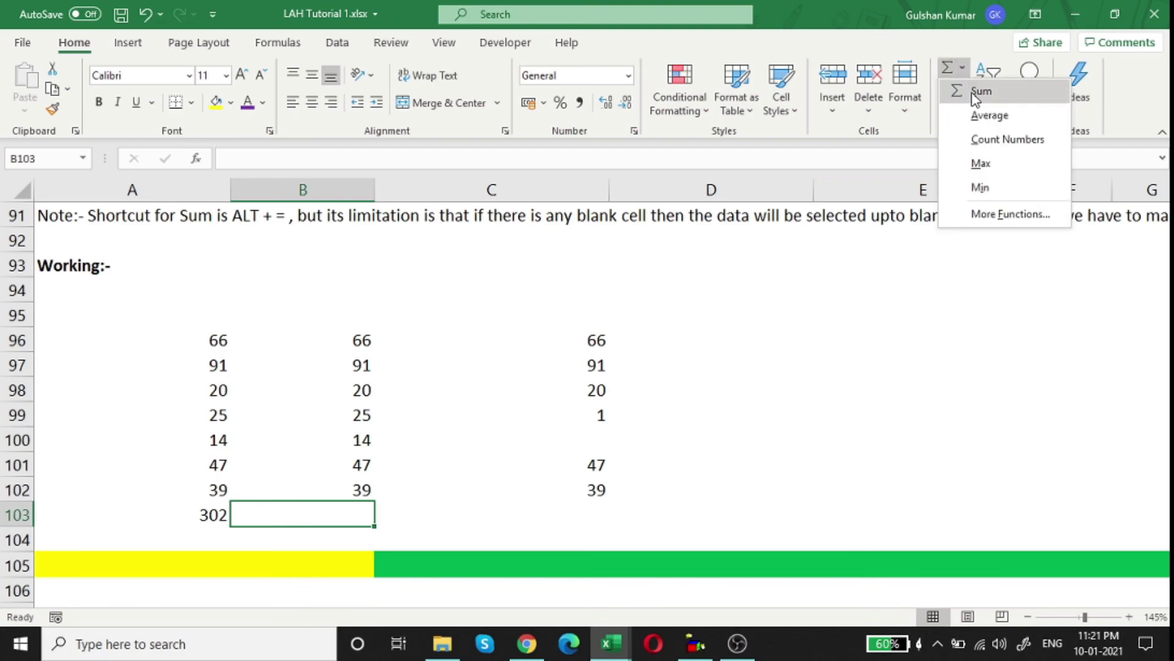
pyautogui.click(973, 90)
pyautogui.press('Return')
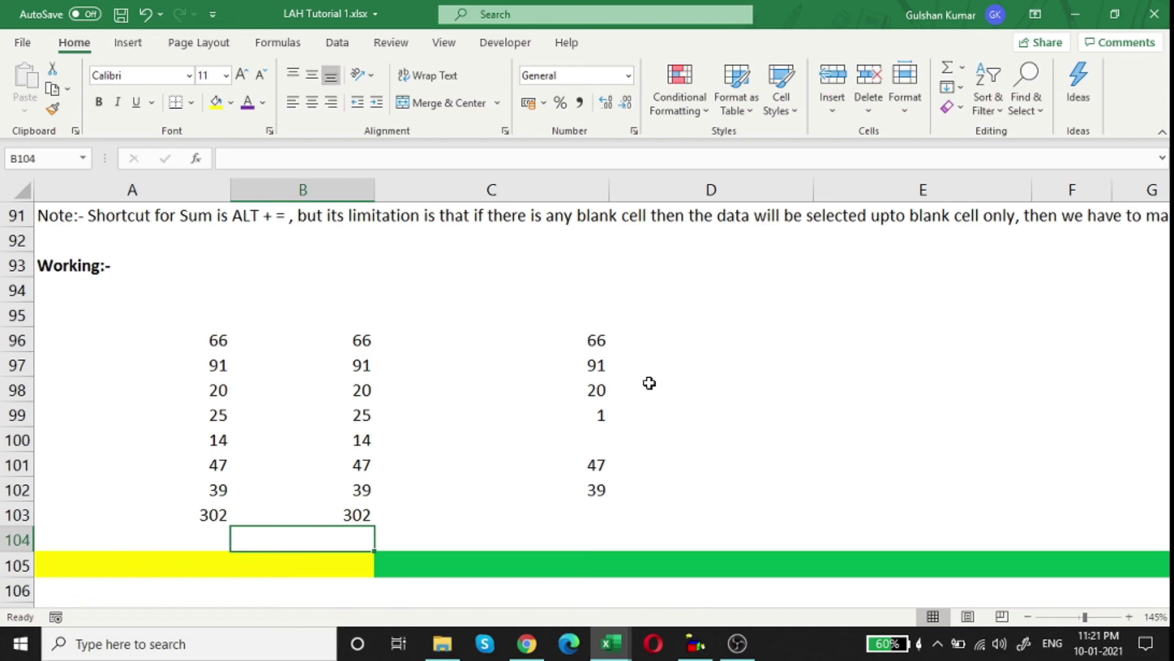
pyautogui.scroll(-2, 637, 386)
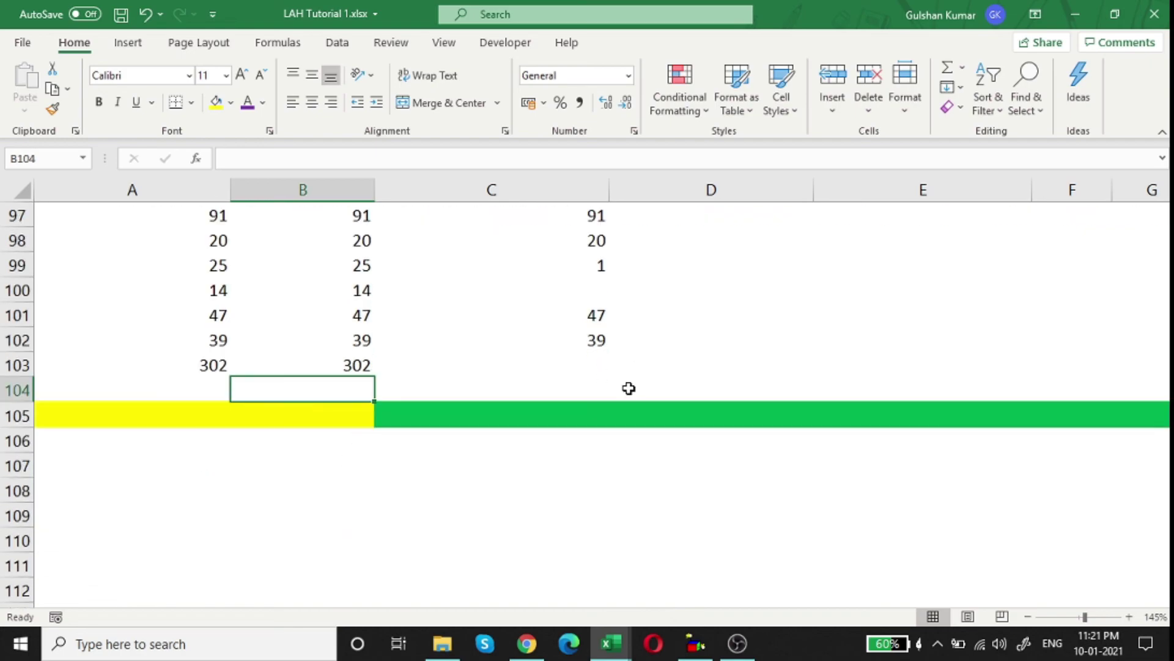
pyautogui.scroll(3, 628, 389)
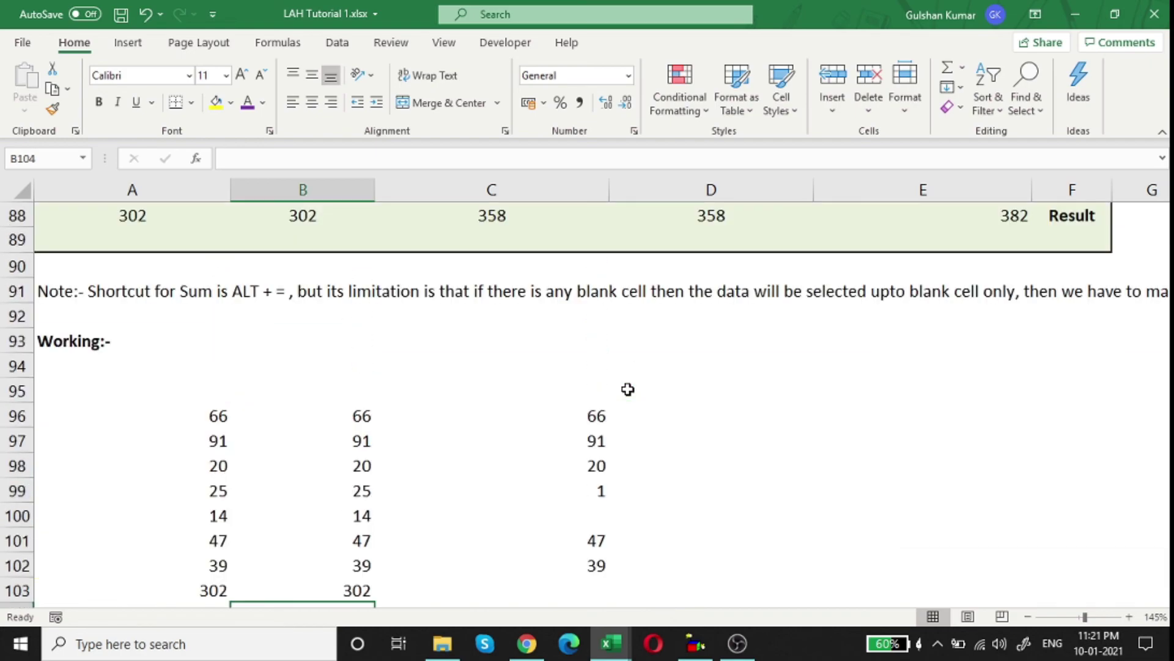
pyautogui.scroll(2, 628, 389)
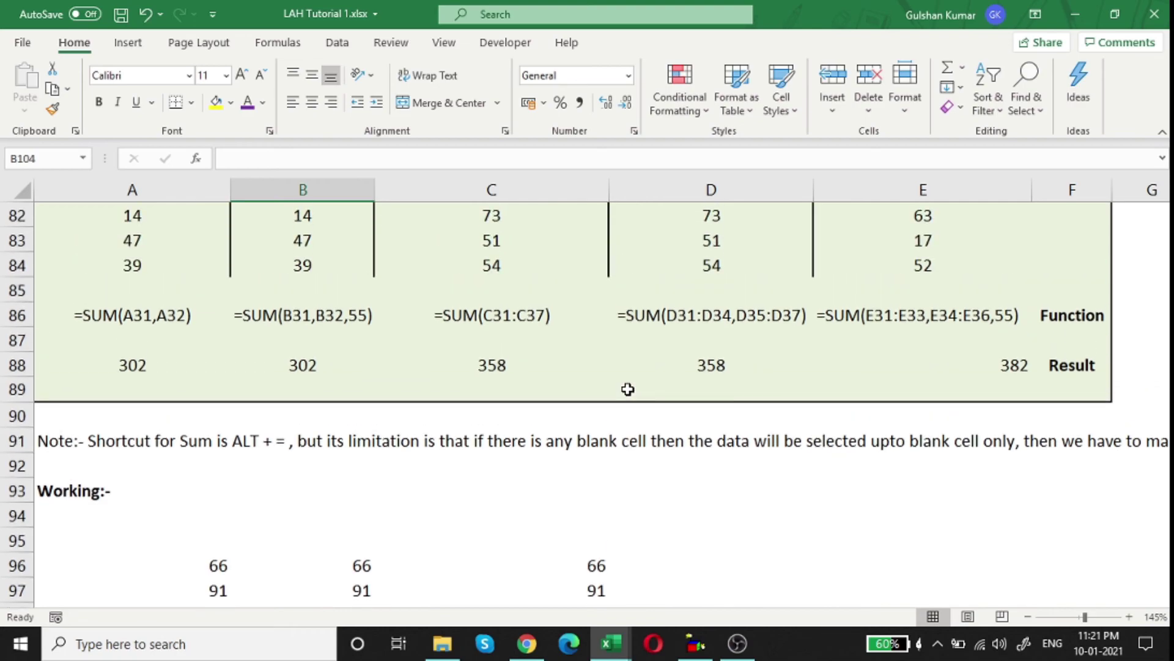
pyautogui.scroll(2, 628, 389)
pyautogui.scroll(3, 629, 389)
pyautogui.scroll(5, 628, 389)
pyautogui.scroll(12, 628, 389)
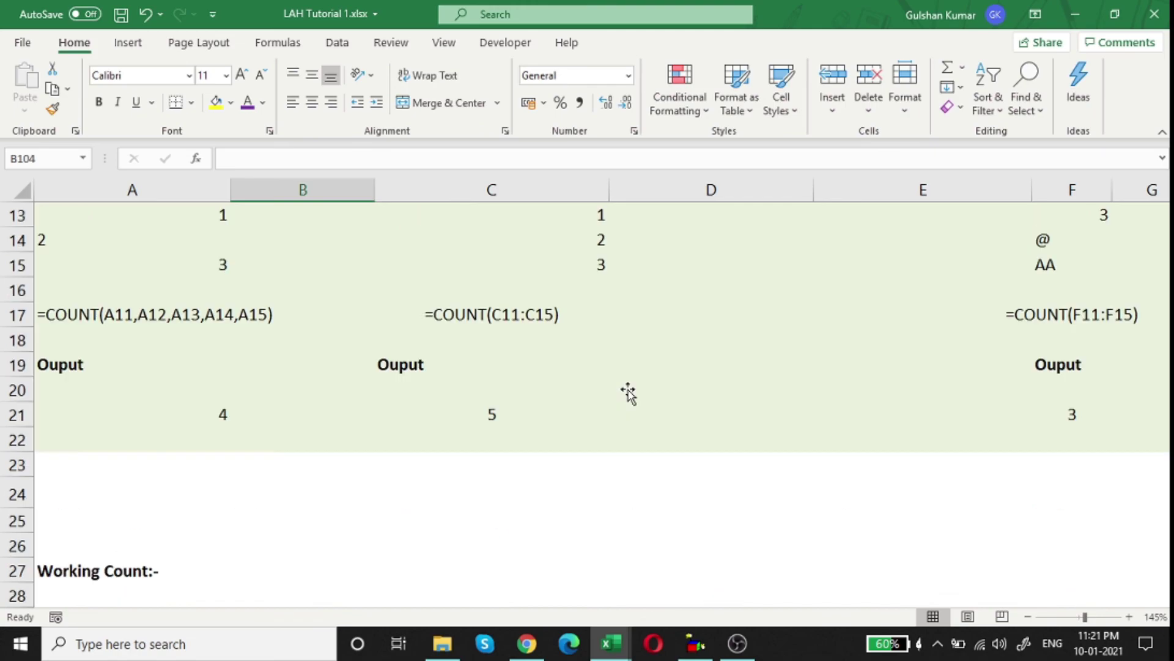
pyautogui.scroll(4, 628, 393)
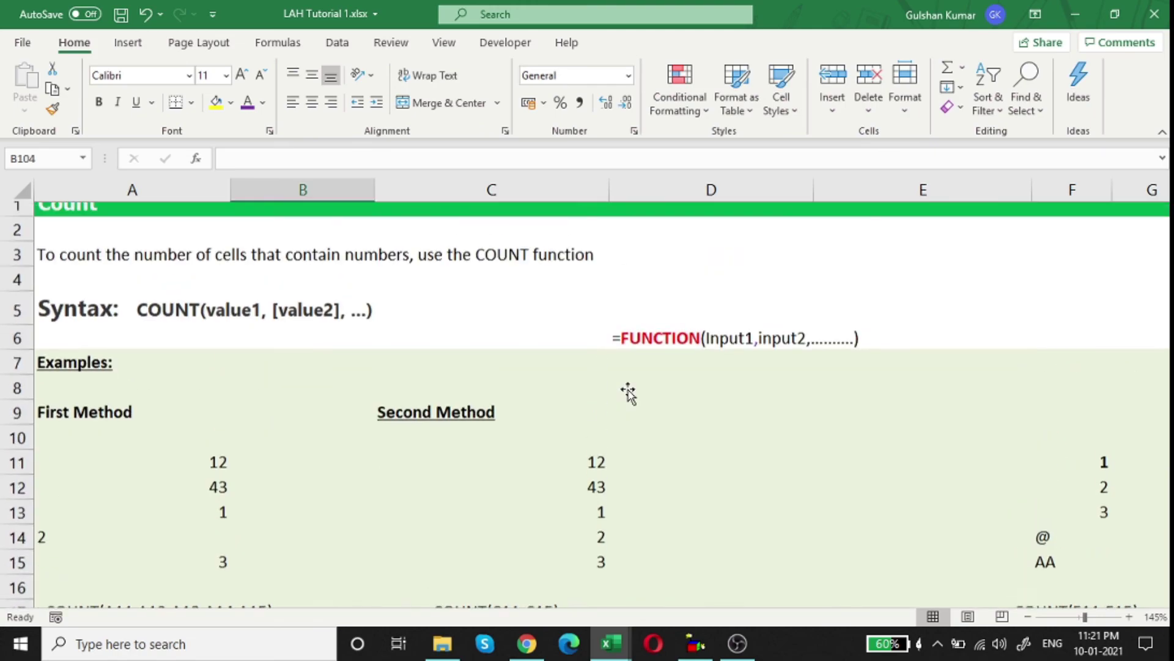
pyautogui.click(1079, 618)
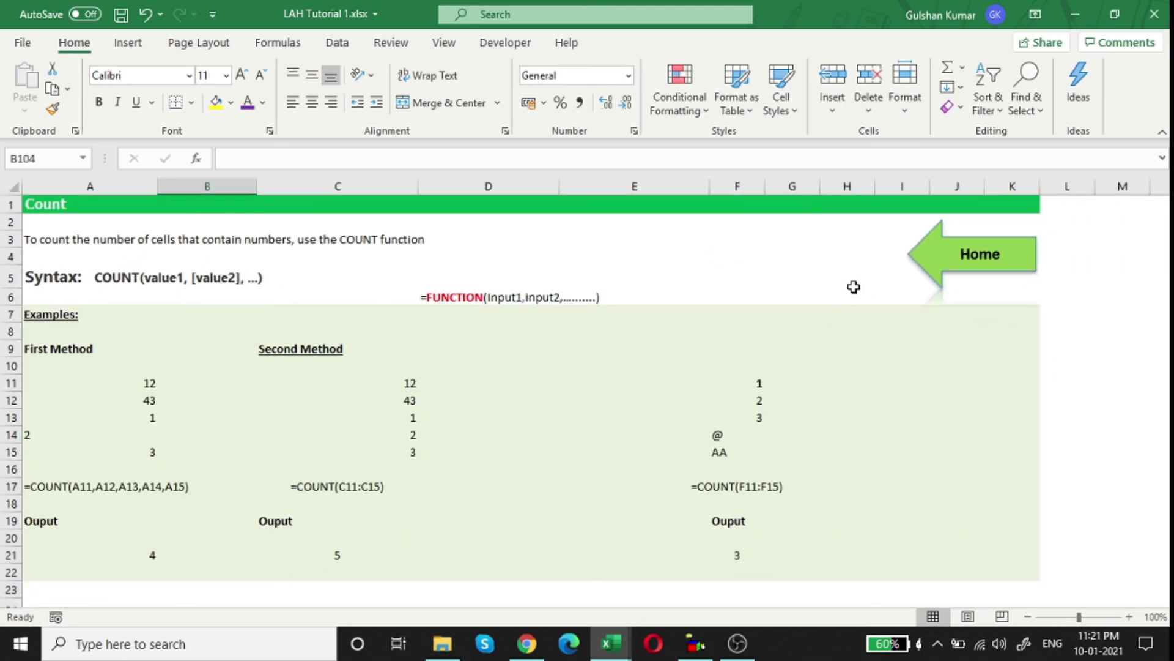
pyautogui.click(1085, 616)
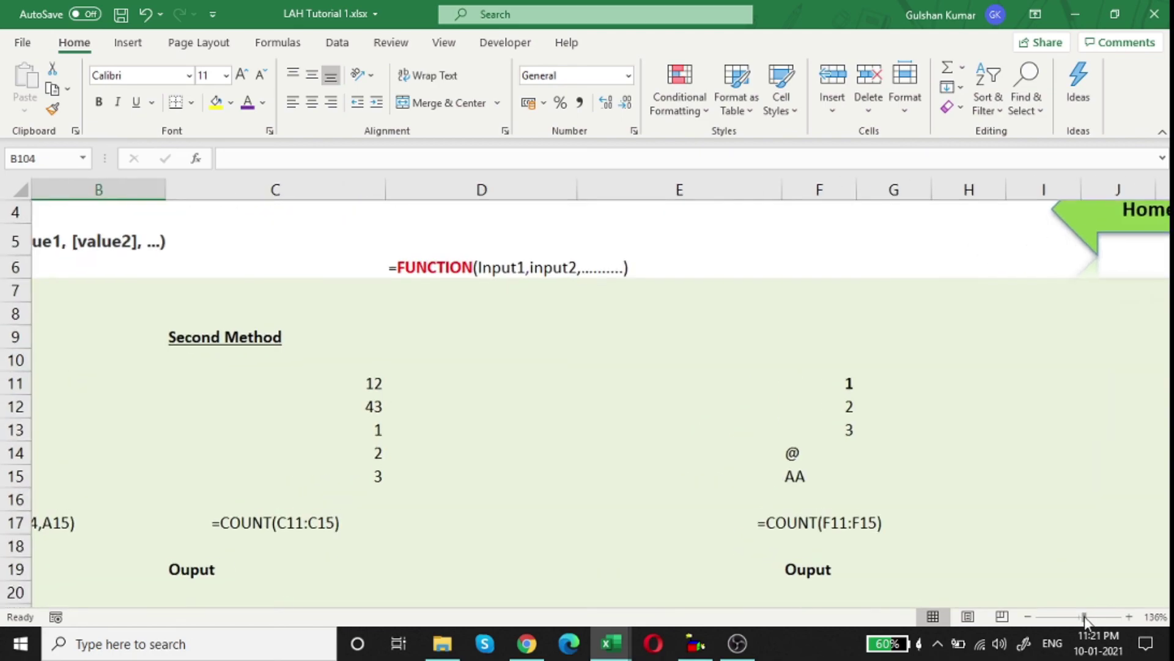
pyautogui.click(1092, 616)
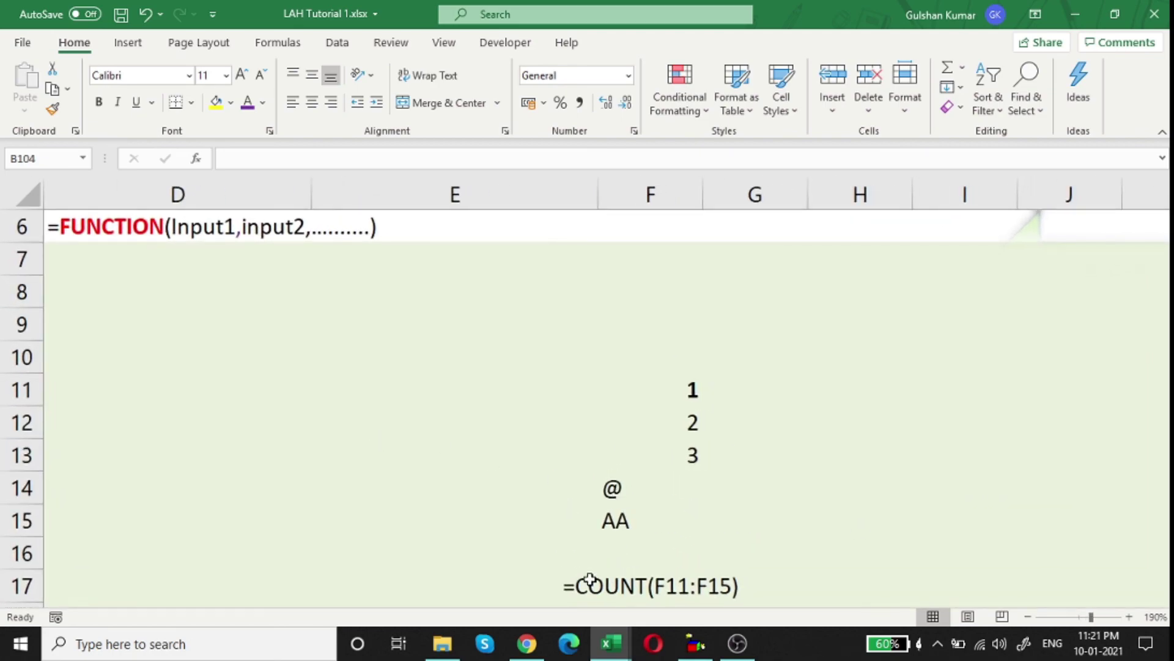
pyautogui.click(178, 270)
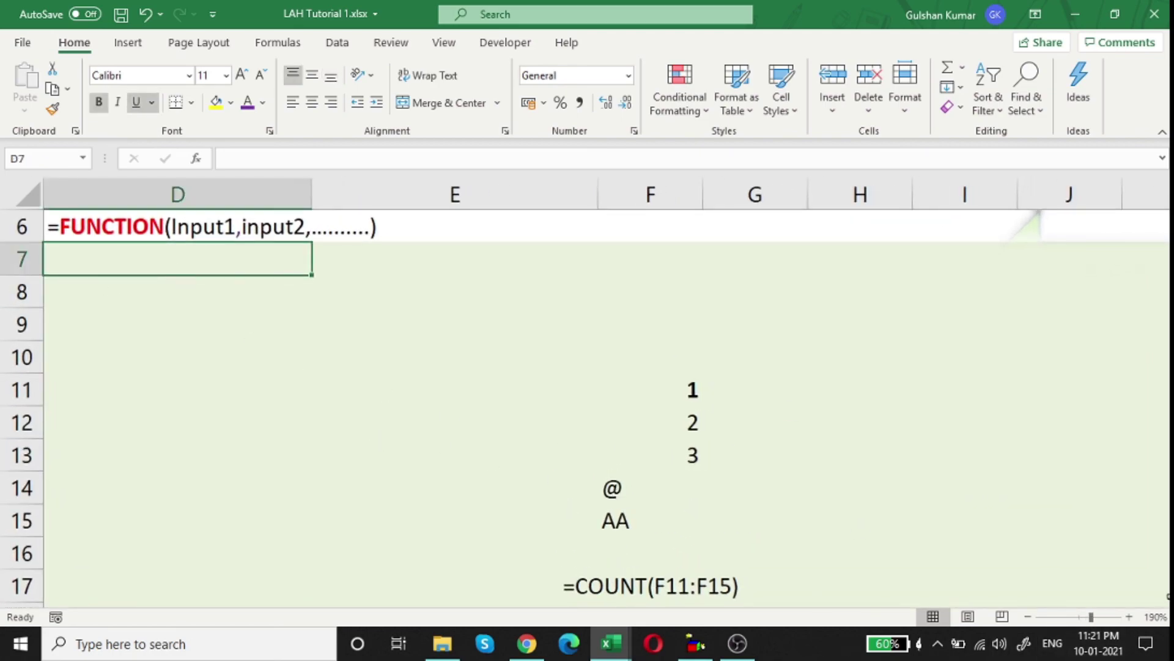
pyautogui.click(178, 226)
pyautogui.press('Right')
pyautogui.press('Right')
pyautogui.press('Right')
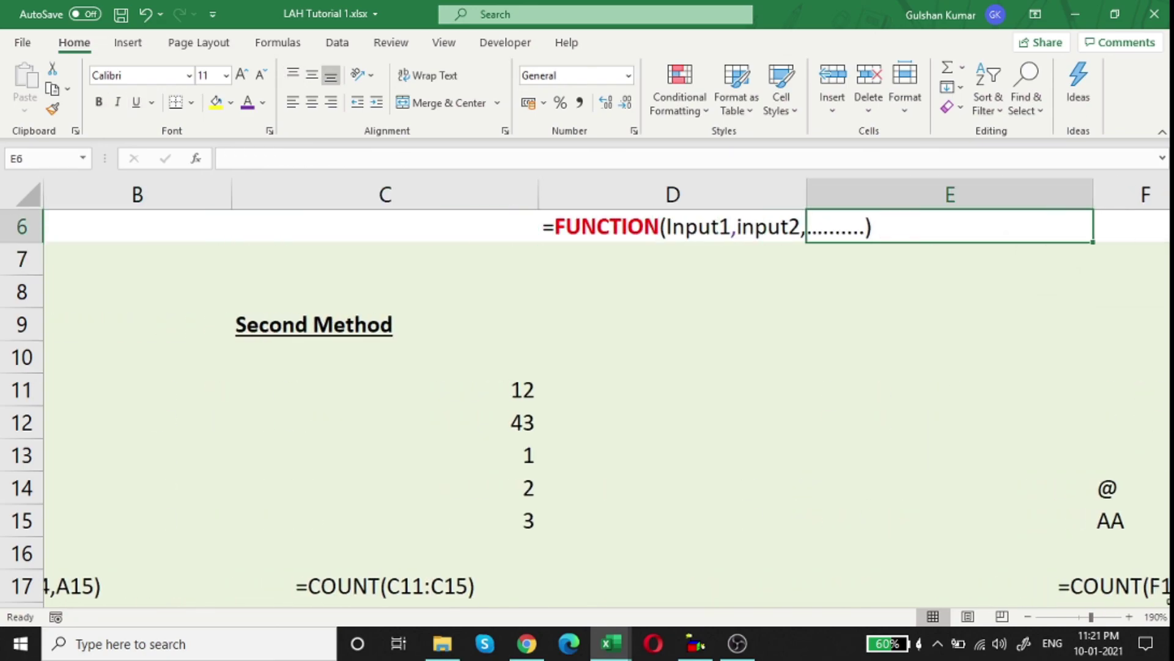
pyautogui.press('Right')
pyautogui.press('Right')
pyautogui.press('Right')
pyautogui.press('Left')
pyautogui.press('Left')
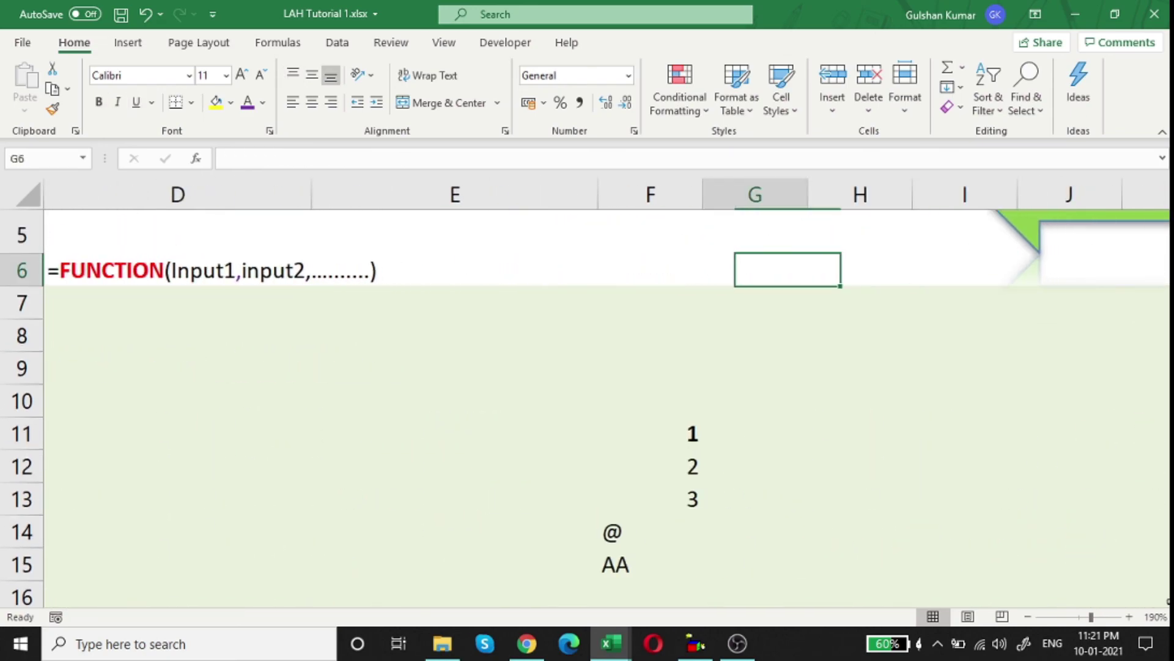
pyautogui.press('Left')
pyautogui.press('Left')
pyautogui.press('Left')
pyautogui.press('Left')
pyautogui.press('Right')
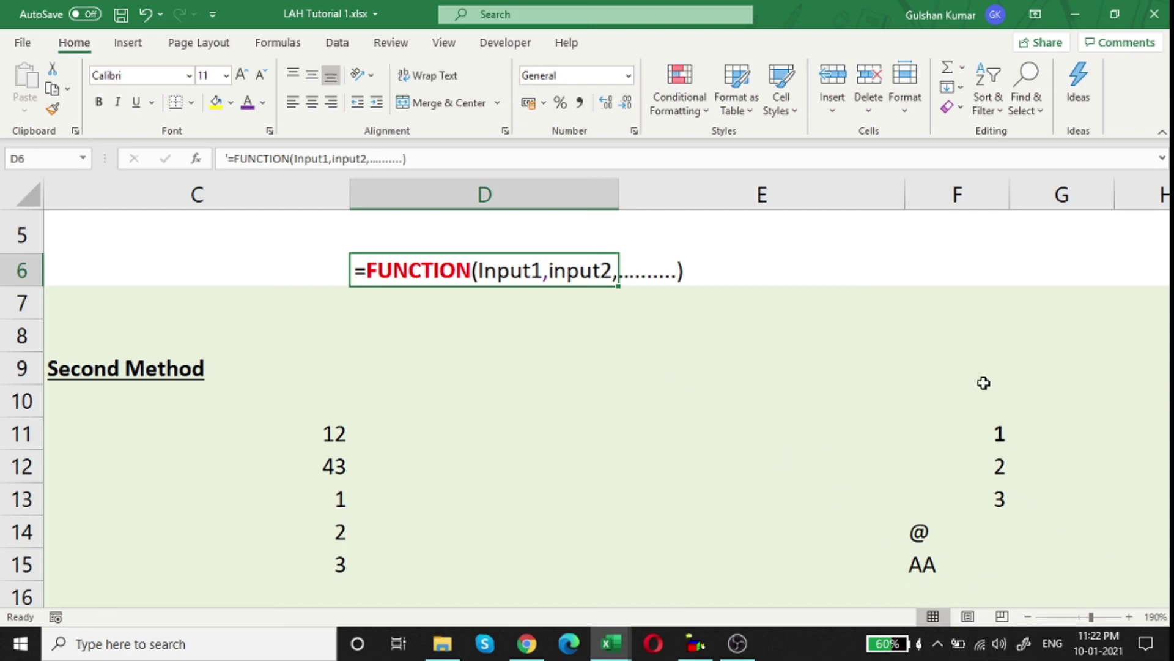
pyautogui.press('Right')
pyautogui.press('Right')
pyautogui.press('Right')
pyautogui.press('Right')
pyautogui.press('Right')
pyautogui.press('Right')
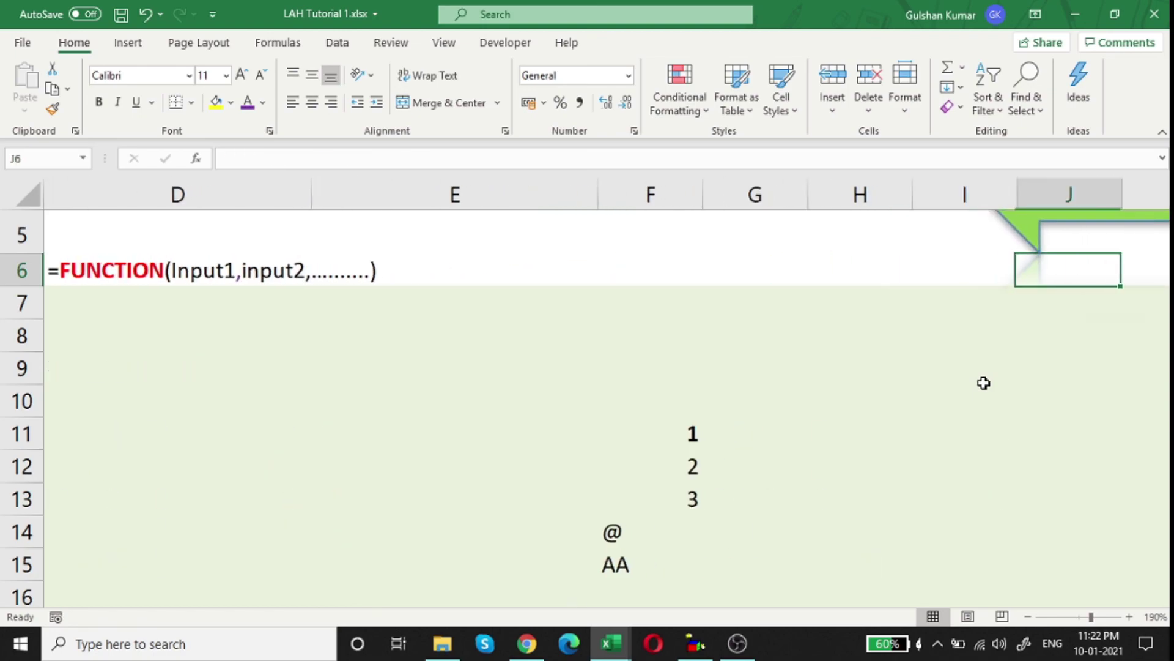
pyautogui.scroll(1, 984, 383)
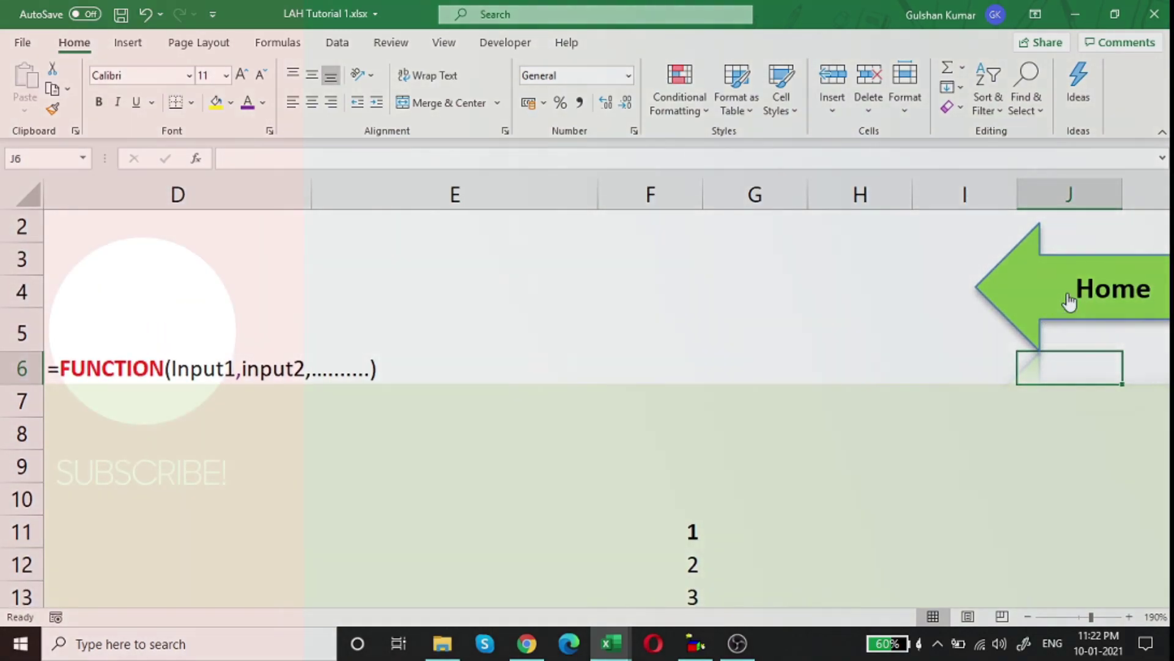